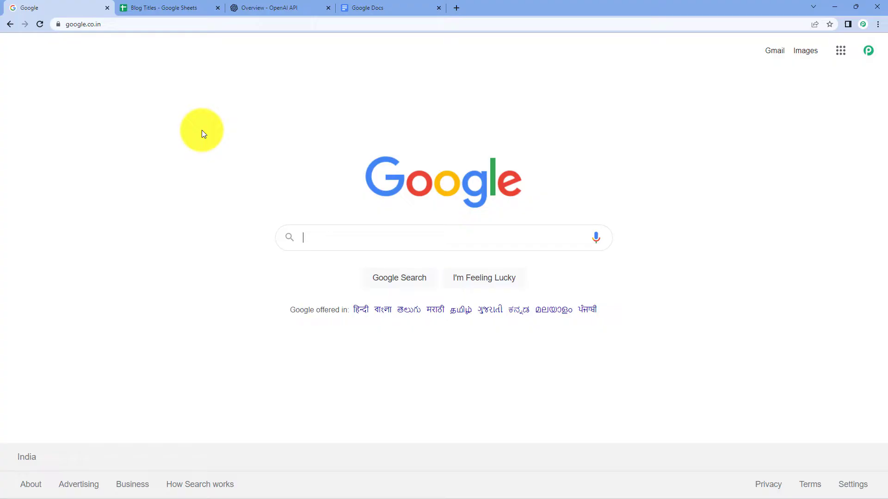
# Load pabbly.com/connect in Chrome's address bar
pyautogui.click(113, 23)
pyautogui.write('pab')
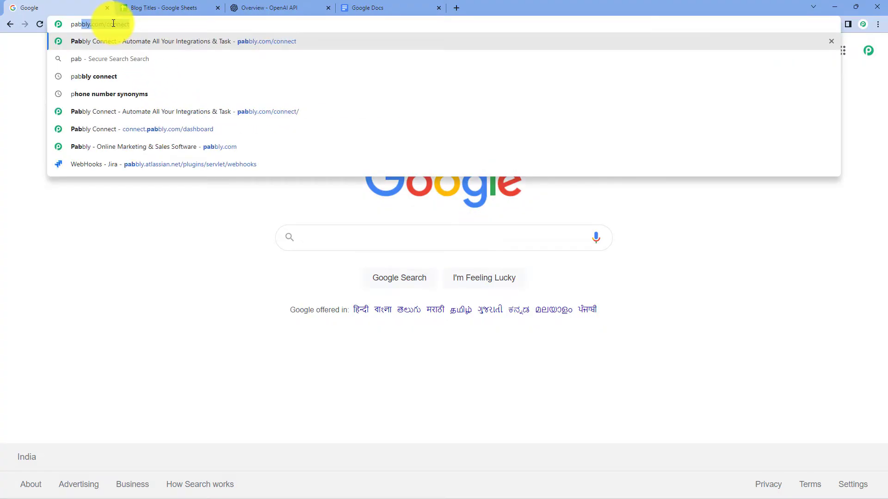
pyautogui.write('bly.com')
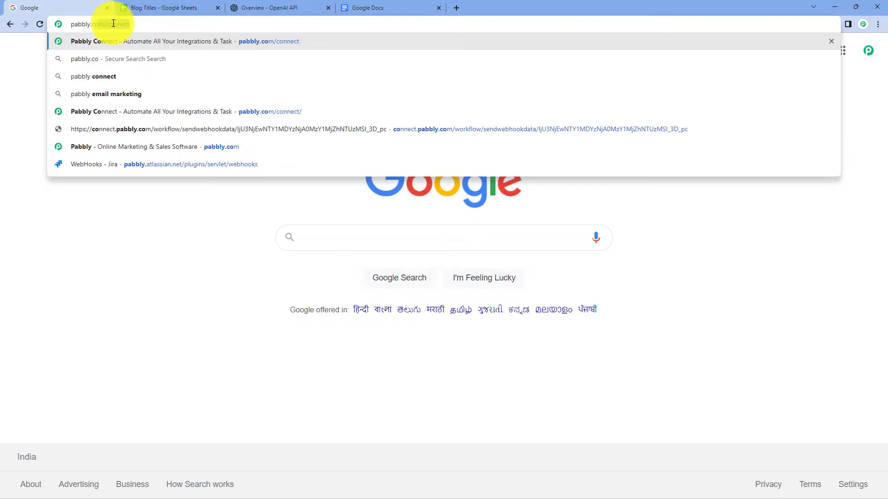
pyautogui.write('/conne')
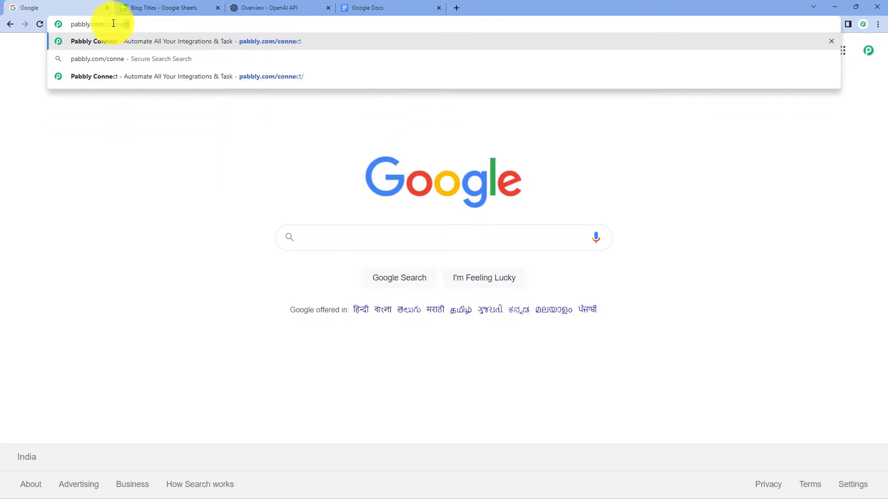
pyautogui.write('ct')
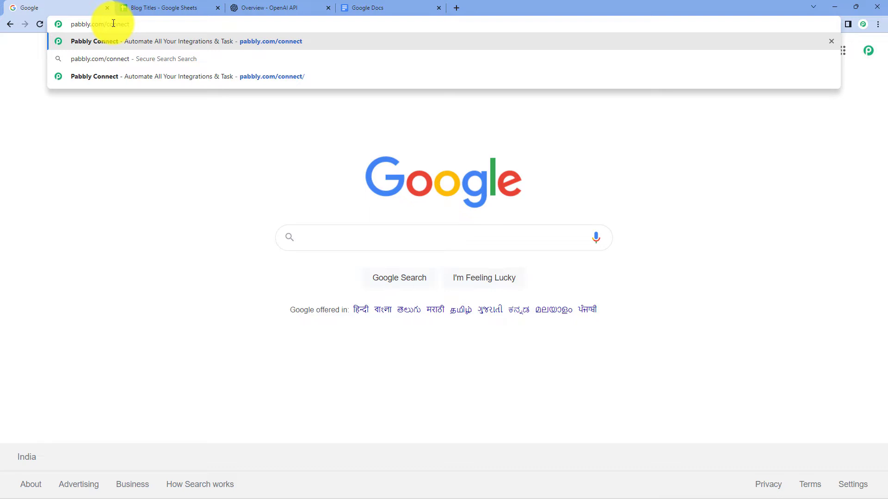
pyautogui.press('Return')
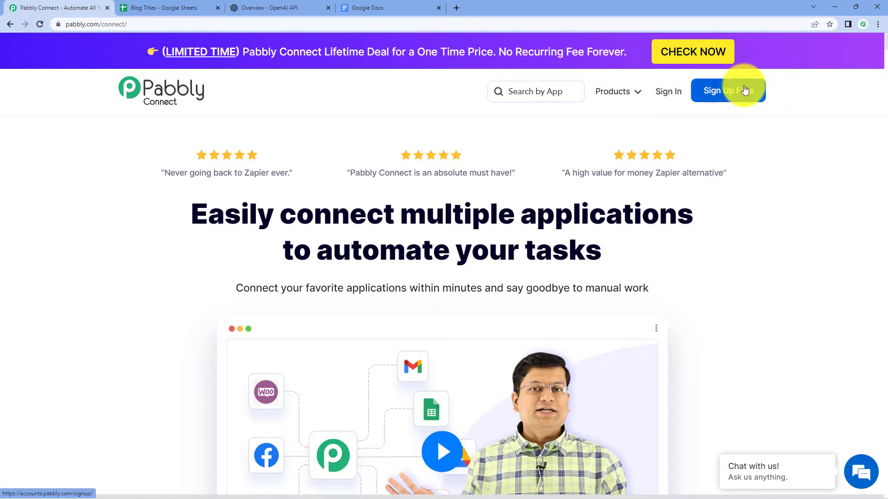
# Sign in, enter Pabbly Connect via Access Now, and start a new workflow from the dashboard
pyautogui.click(676, 94)
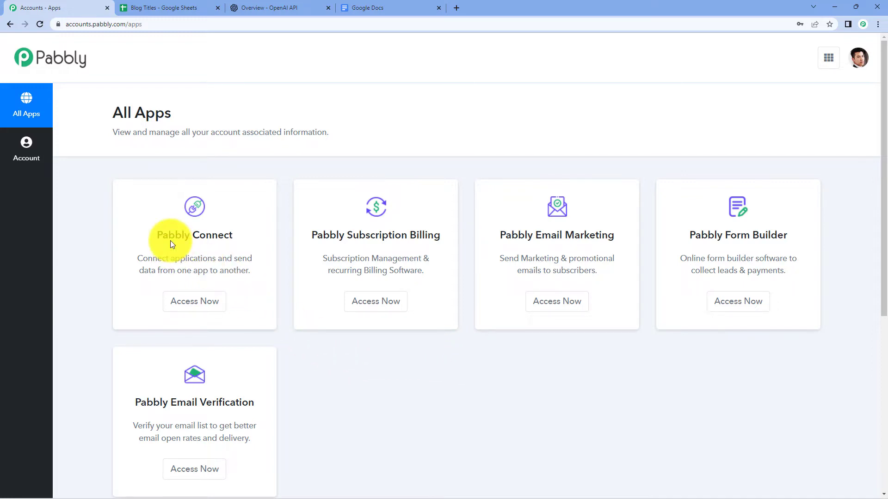
pyautogui.click(196, 308)
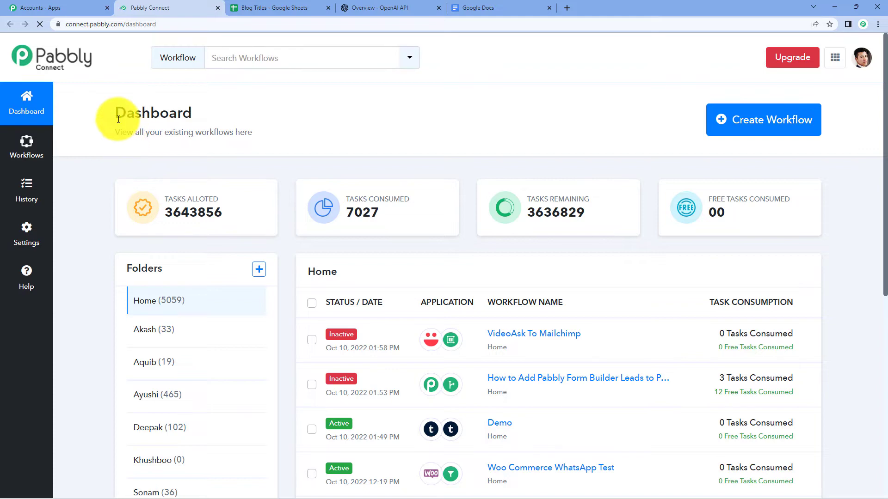
pyautogui.moveTo(120, 119); pyautogui.dragTo(199, 123)
pyautogui.click(220, 118)
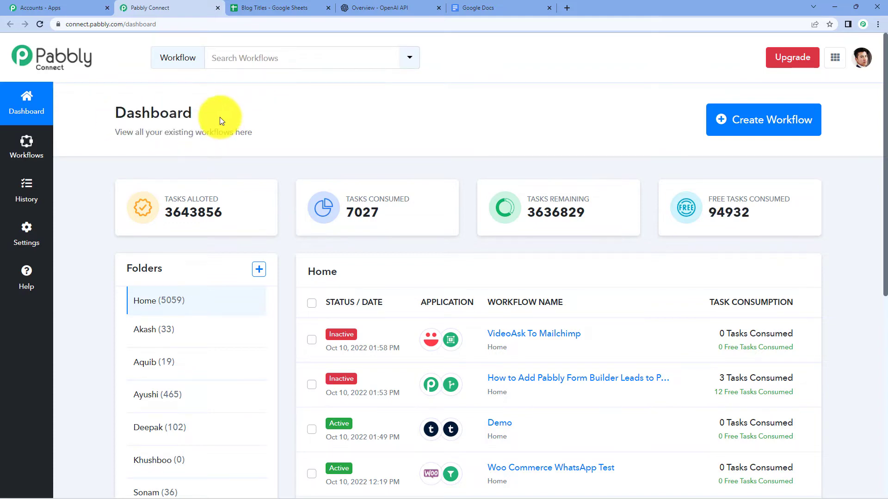
pyautogui.click(753, 123)
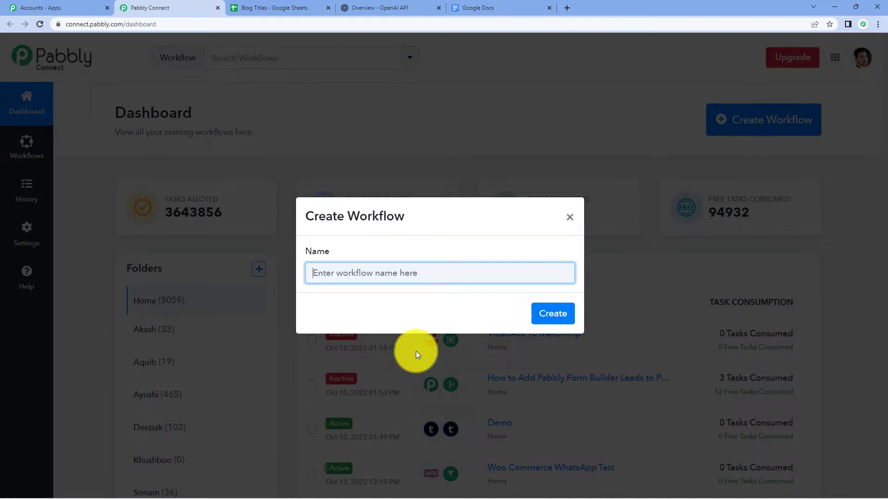
# Name the workflow 'Automatically Generate Content via OpenAI and Share for review' and create it
pyautogui.write('A')
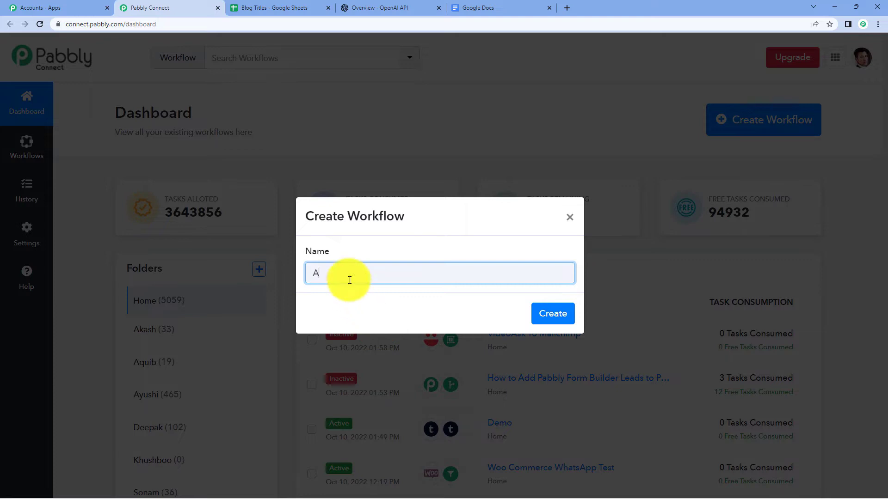
pyautogui.write('utomatically Generate Content via ')
pyautogui.write('OpenAI and Share for review')
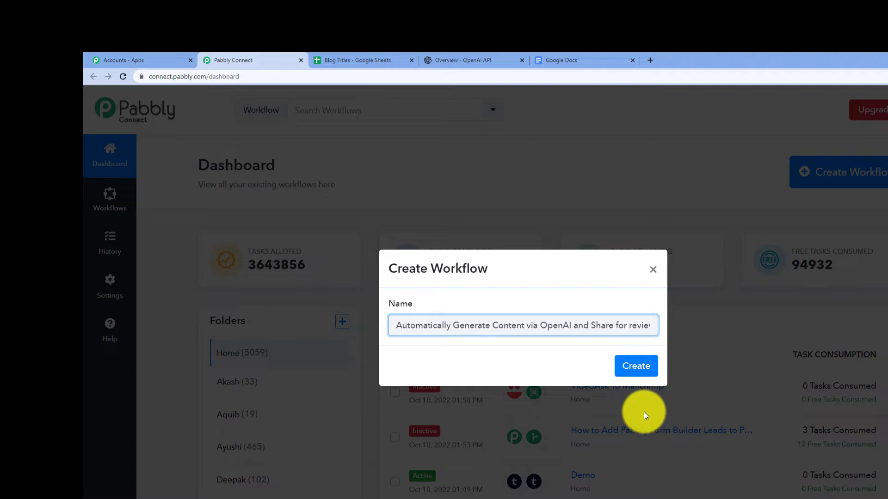
pyautogui.click(640, 367)
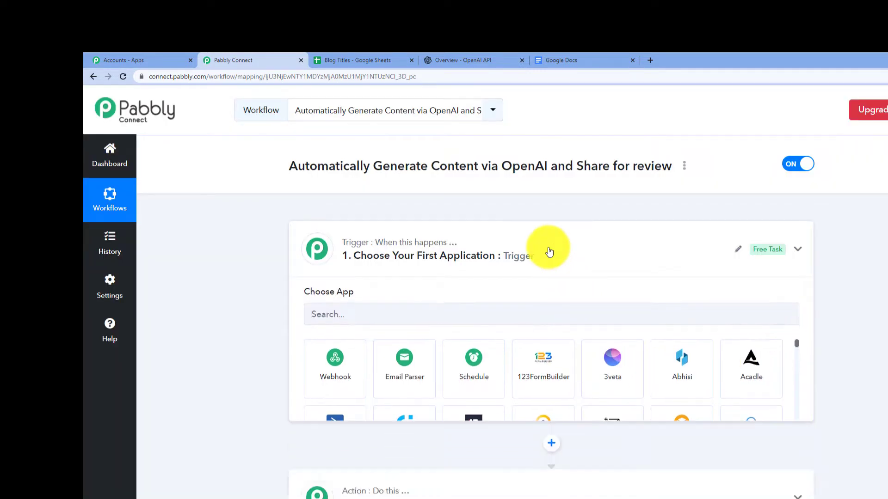
pyautogui.click(549, 252)
pyautogui.scroll(-1, 548, 252)
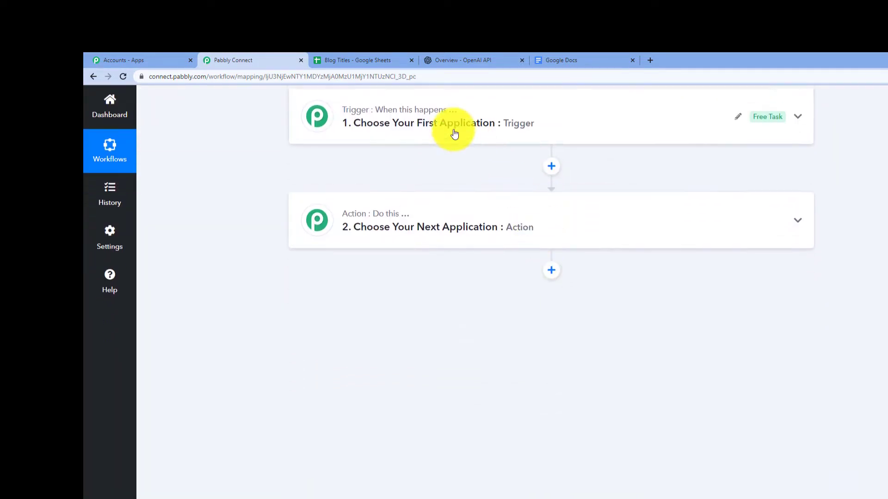
pyautogui.scroll(1, 451, 135)
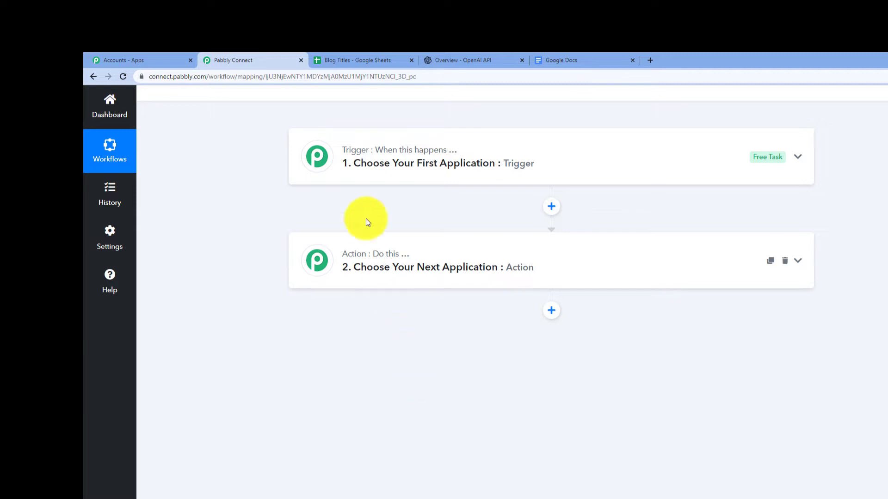
pyautogui.click(367, 167)
pyautogui.moveTo(307, 206); pyautogui.dragTo(355, 205)
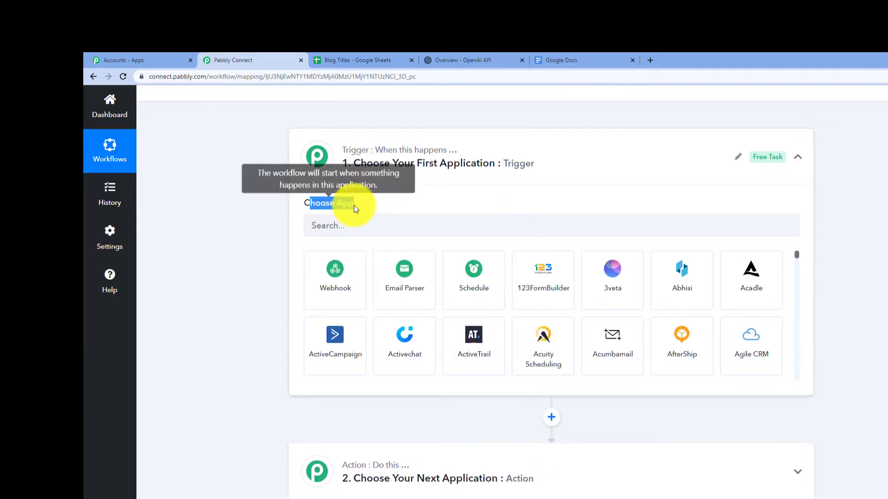
pyautogui.scroll(-2, 380, 301)
pyautogui.click(386, 367)
pyautogui.moveTo(437, 333)
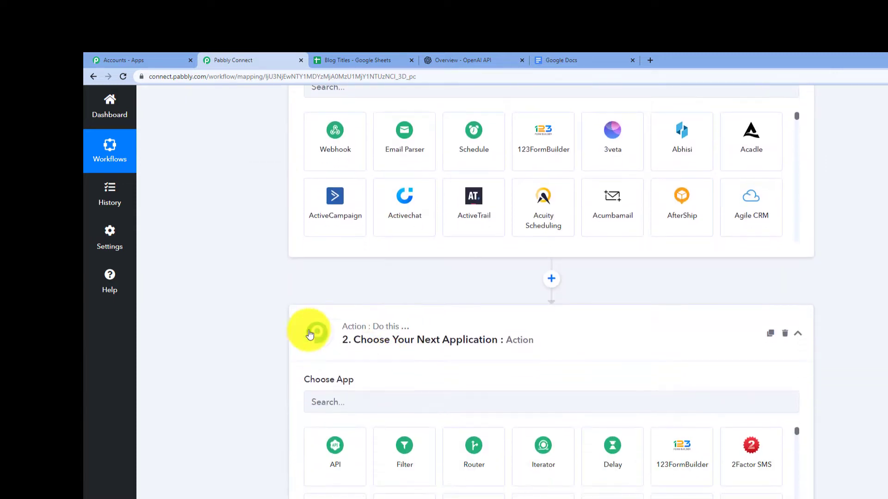
pyautogui.scroll(3, 386, 378)
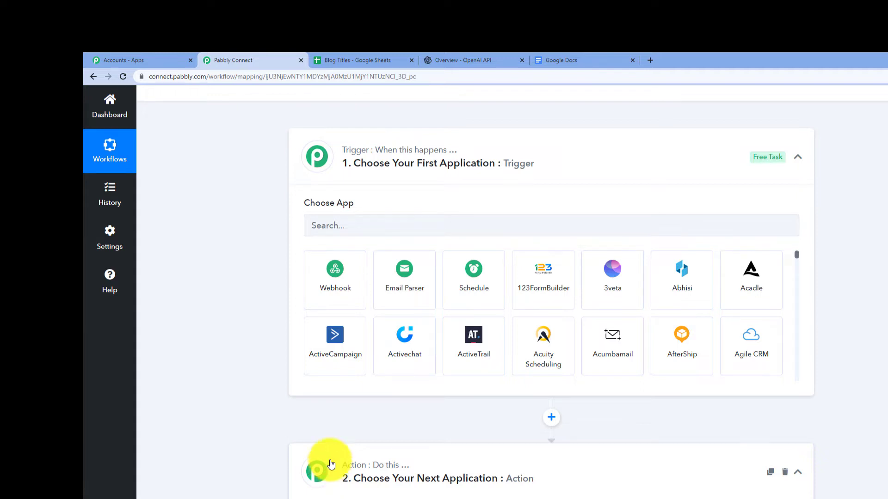
# Choose Google Sheets as the trigger app with the New or Updated Spreadsheet Row event
pyautogui.click(323, 225)
pyautogui.write('g')
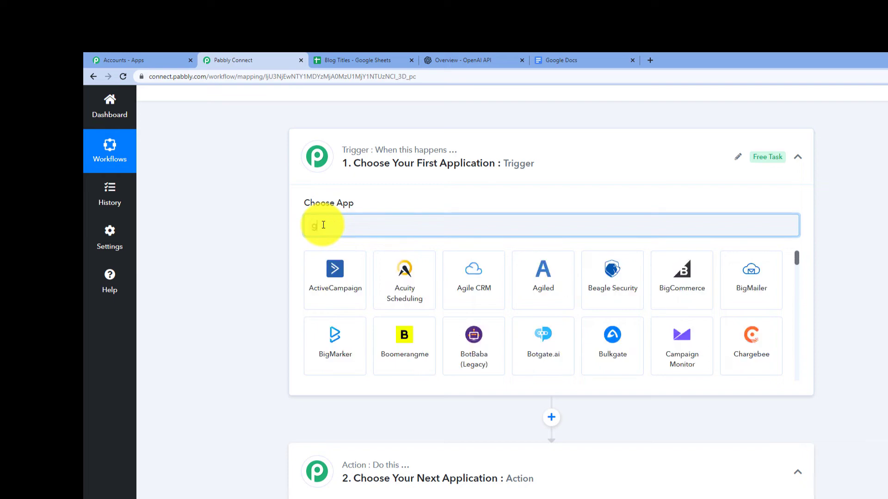
pyautogui.write('oogle sh')
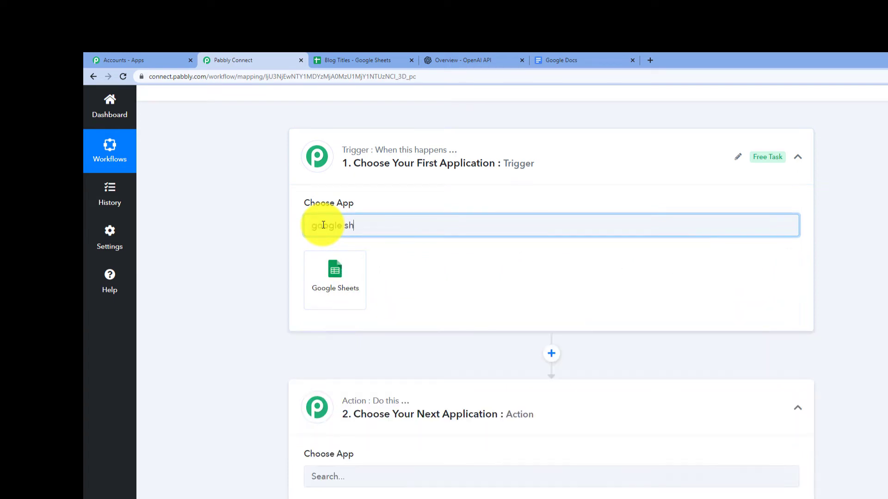
pyautogui.click(353, 291)
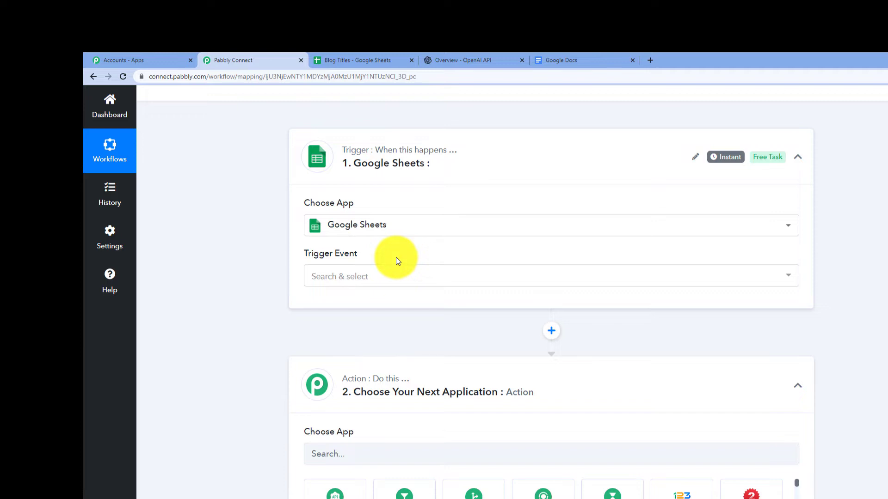
pyautogui.click(393, 274)
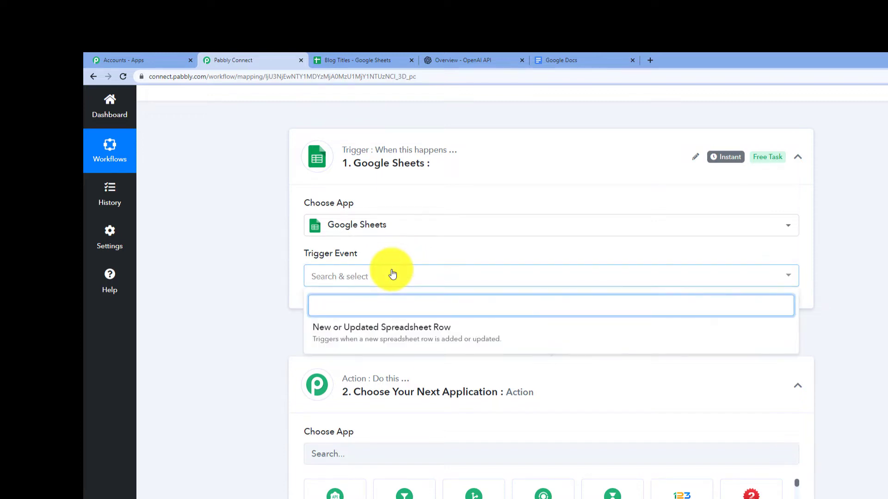
pyautogui.click(384, 339)
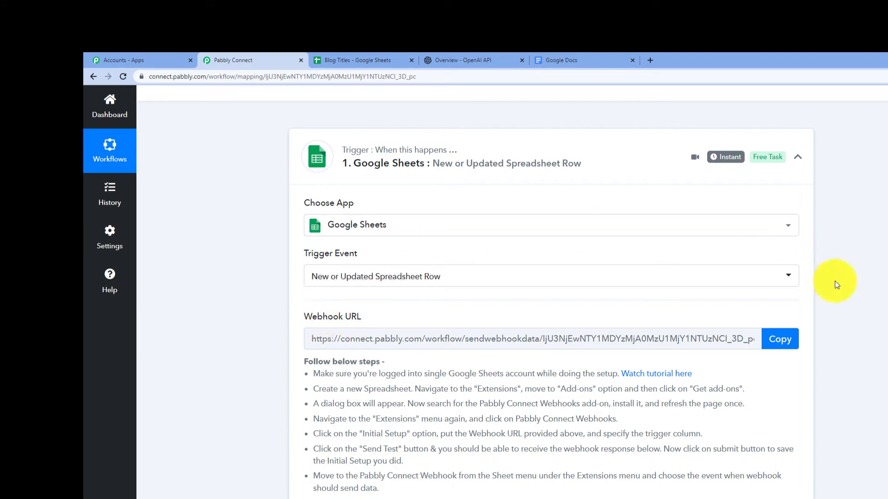
# Copy the Google Sheets trigger's webhook URL and switch to the Blog Titles spreadsheet
pyautogui.click(787, 340)
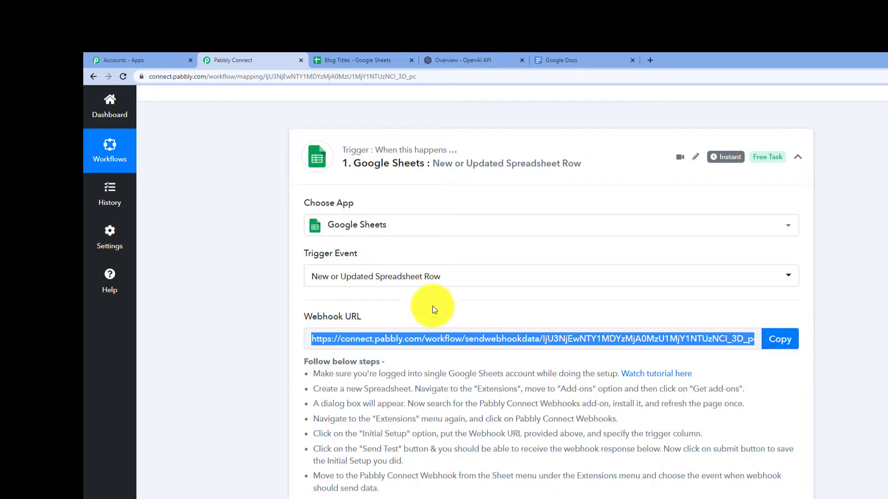
pyautogui.click(362, 61)
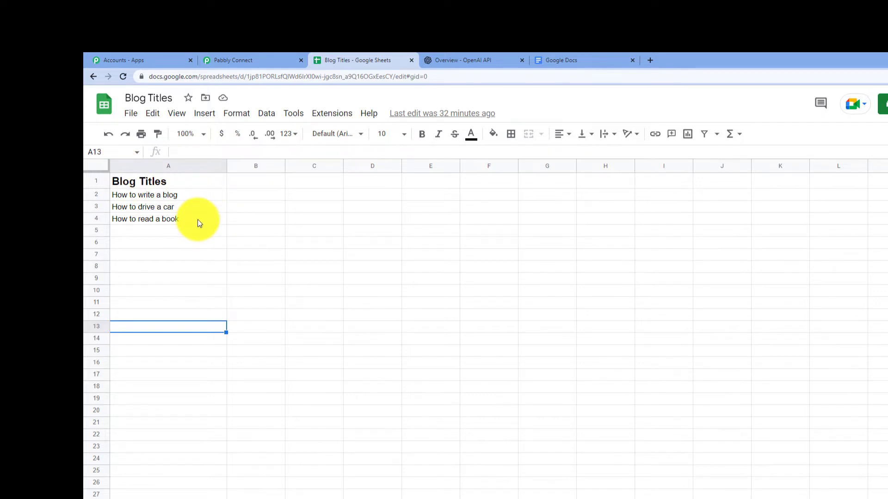
# Find the Pabbly Connect Webhooks add-on in the Sheets marketplace, then show its Extensions submenu
pyautogui.click(230, 315)
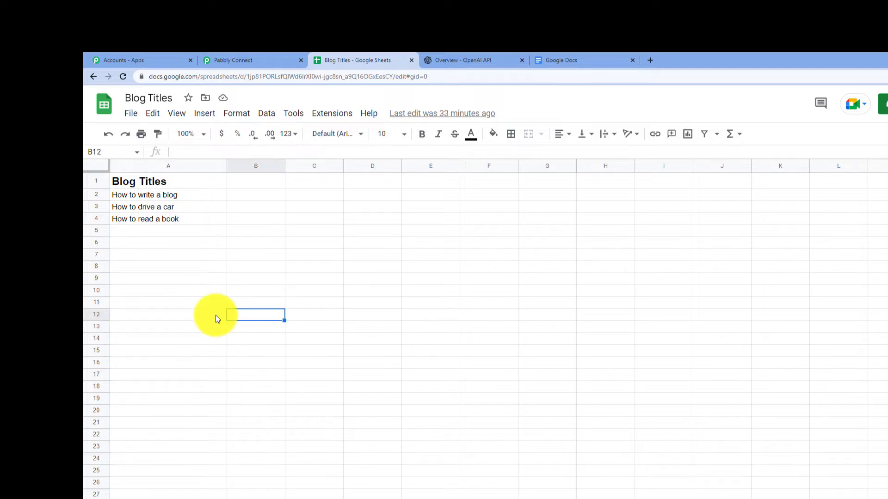
pyautogui.click(333, 121)
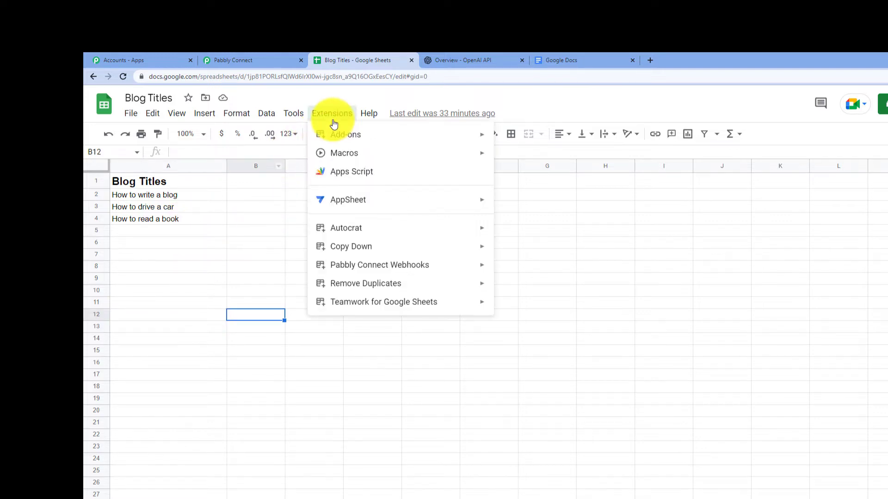
pyautogui.moveTo(346, 134)
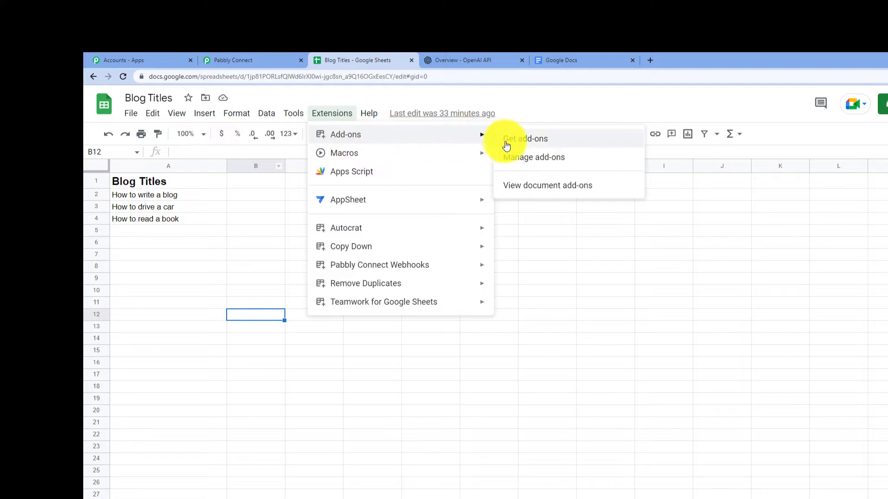
pyautogui.click(518, 140)
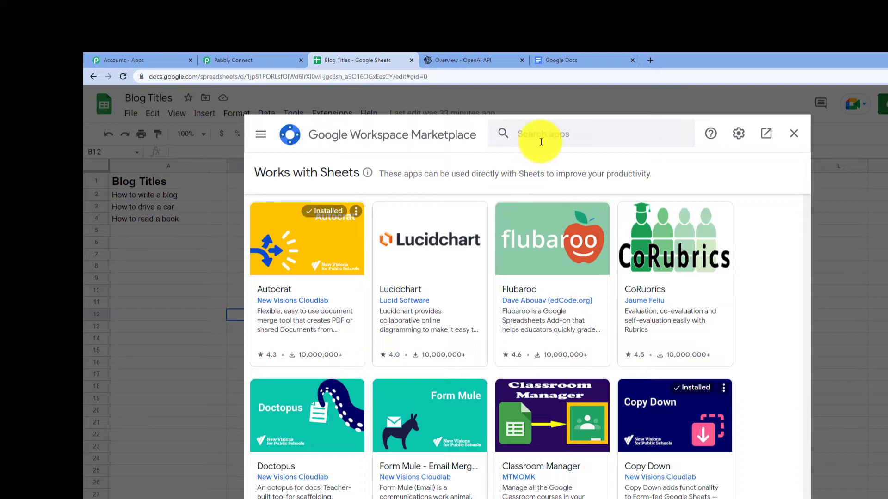
pyautogui.click(541, 141)
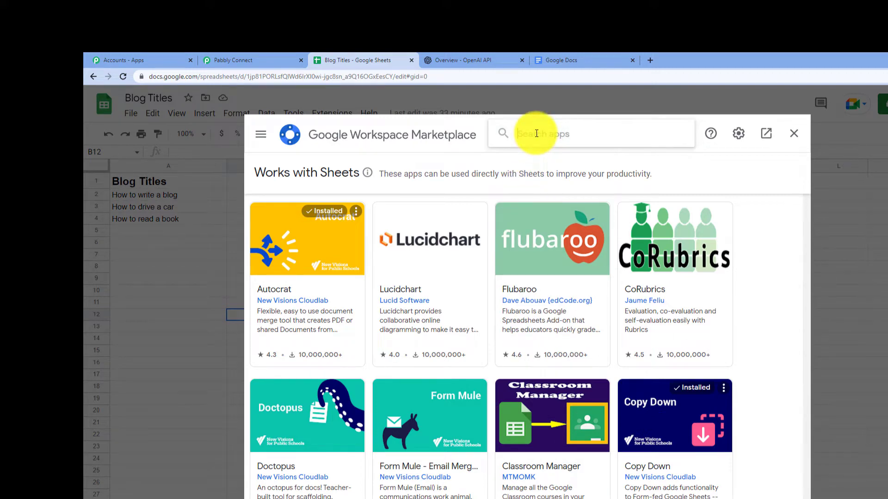
pyautogui.write('pabl')
pyautogui.write('ly')
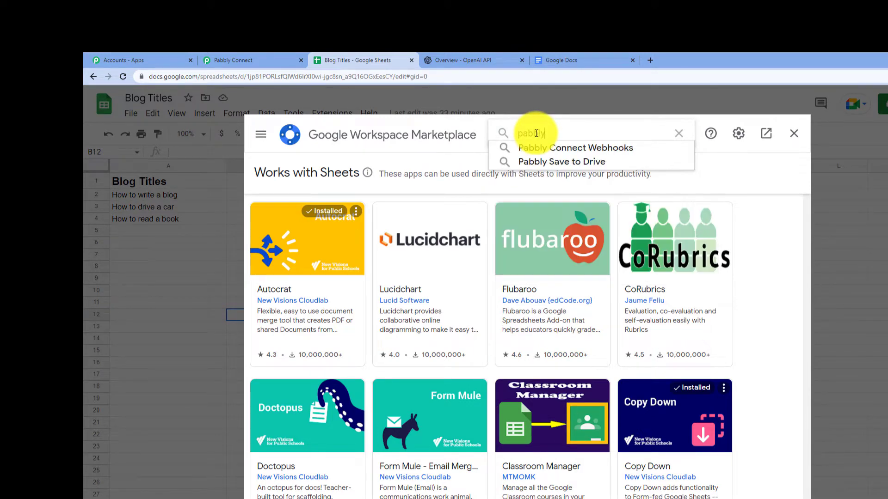
pyautogui.click(589, 150)
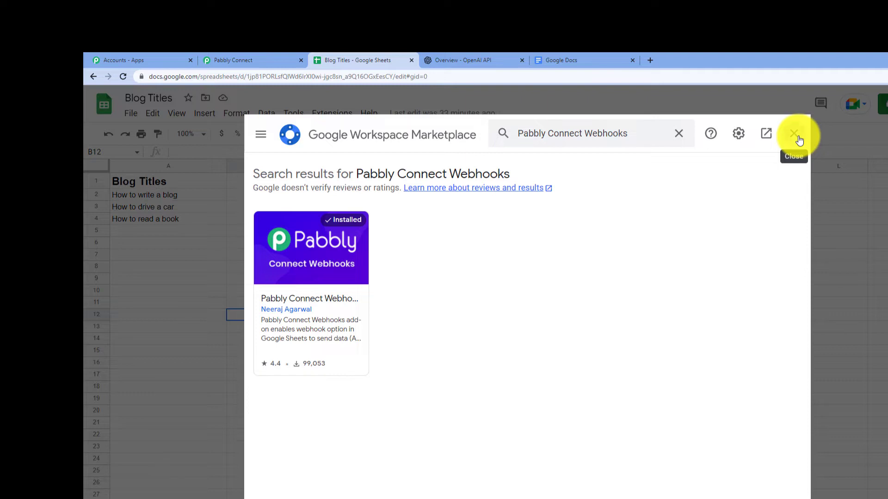
pyautogui.click(798, 140)
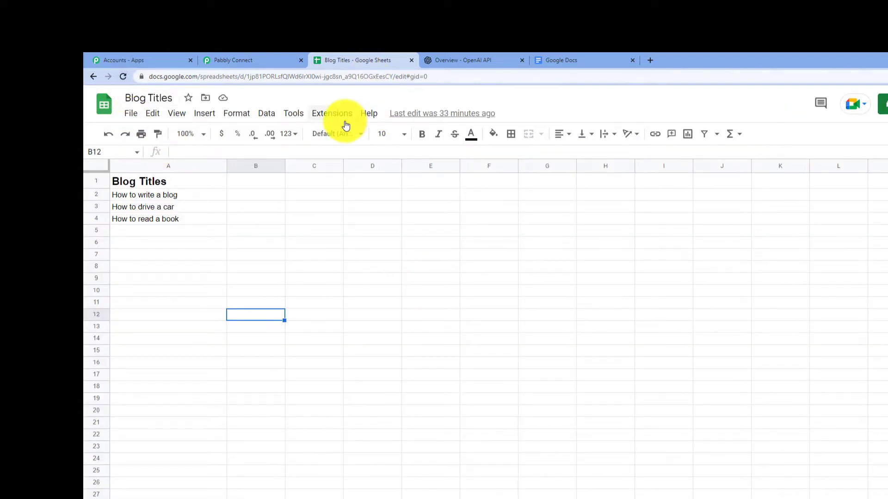
pyautogui.click(326, 116)
pyautogui.moveTo(379, 265)
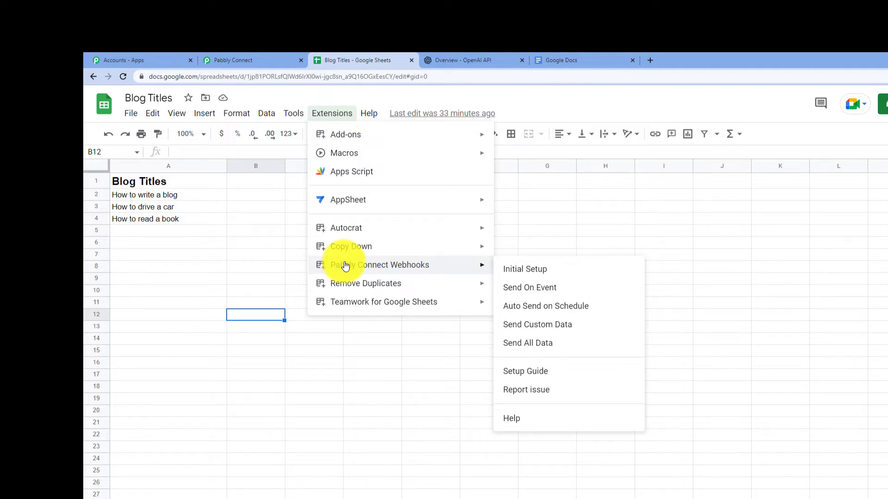
# Submit the webhook add-on's Initial Setup with the copied URL and trigger column A
pyautogui.click(507, 266)
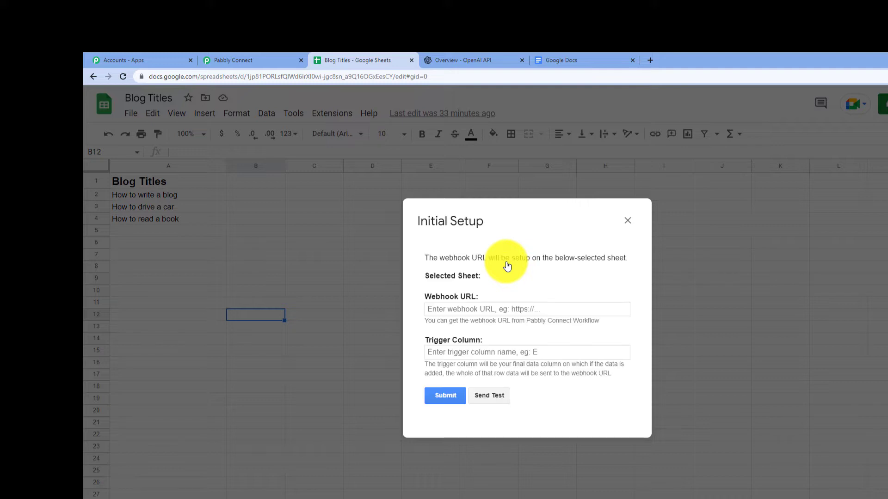
pyautogui.click(535, 307)
pyautogui.hotkey('ctrl', 'v')
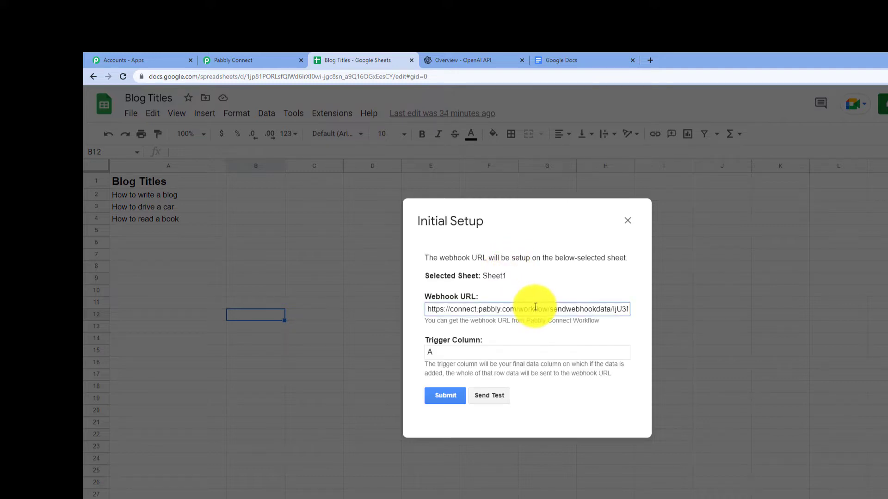
pyautogui.hotkey('ctrl', 'a')
pyautogui.press('BackSpace')
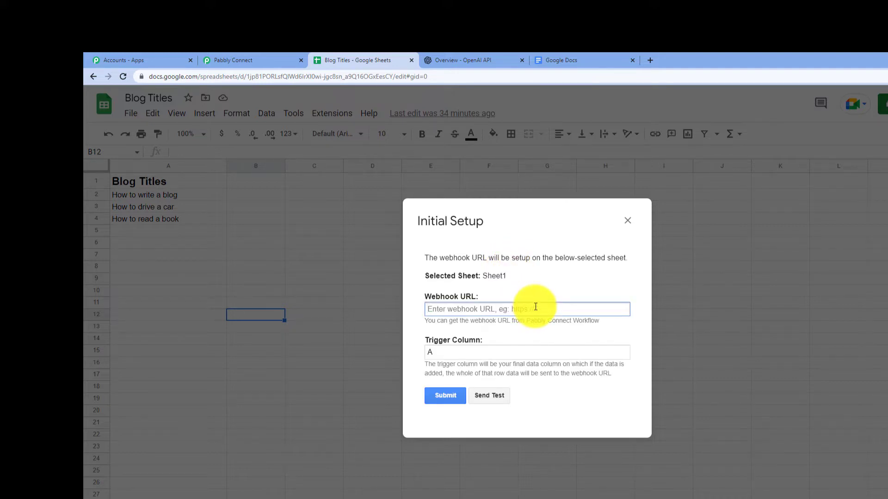
pyautogui.rightClick(460, 307)
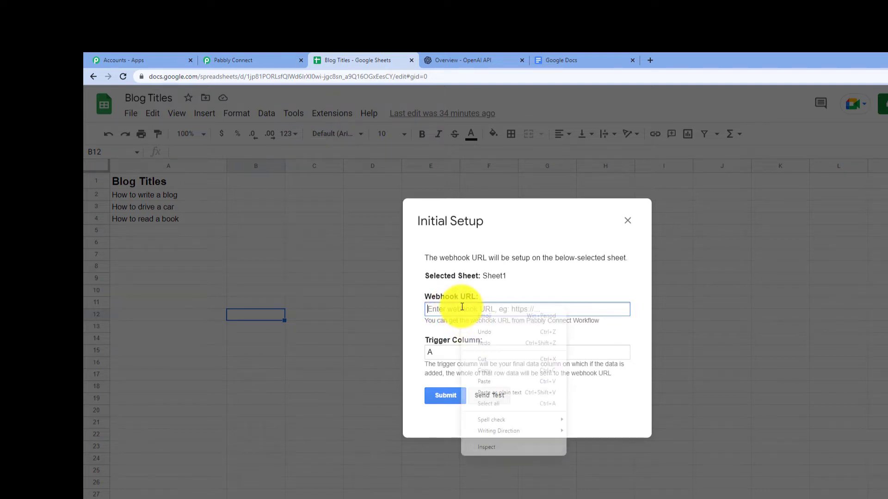
pyautogui.click(492, 379)
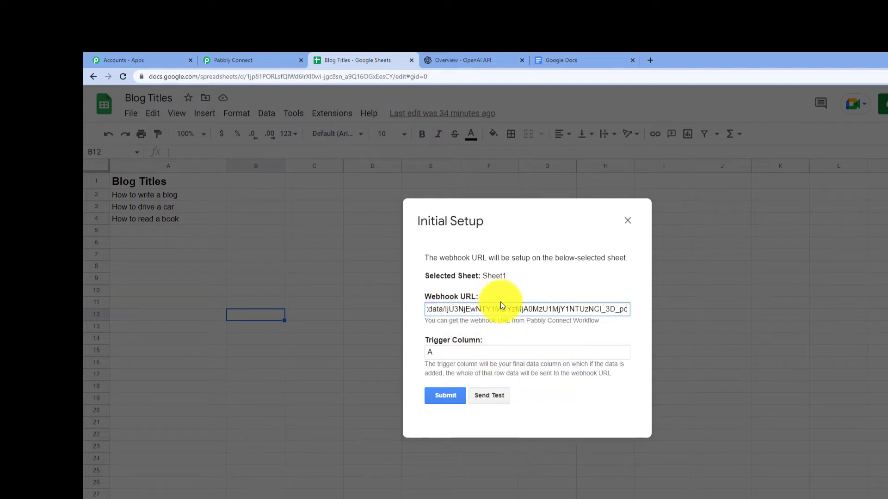
pyautogui.click(469, 352)
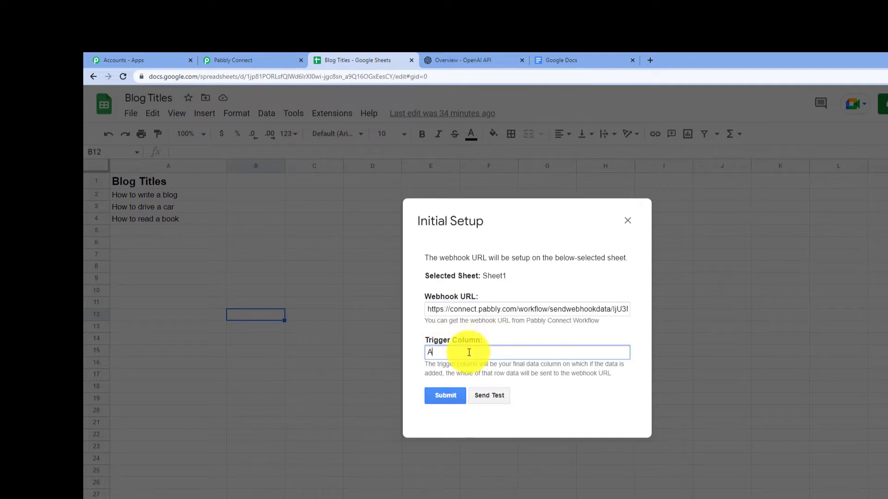
pyautogui.press('BackSpace')
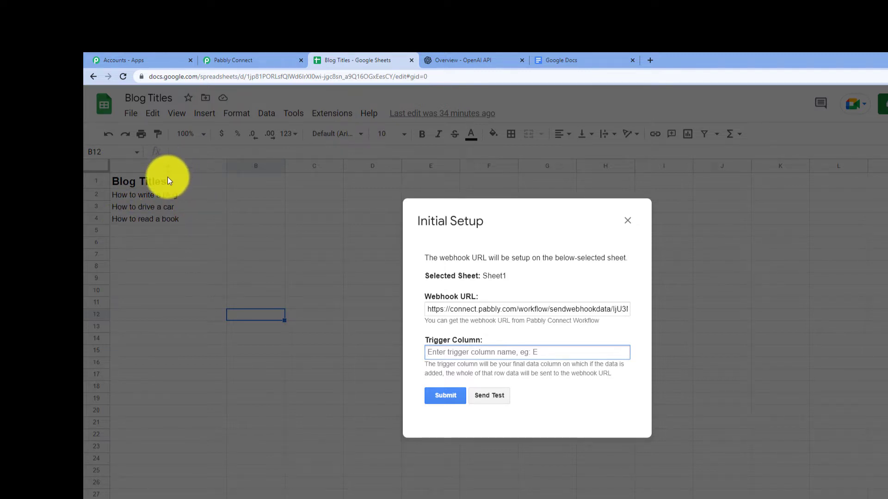
pyautogui.write('A')
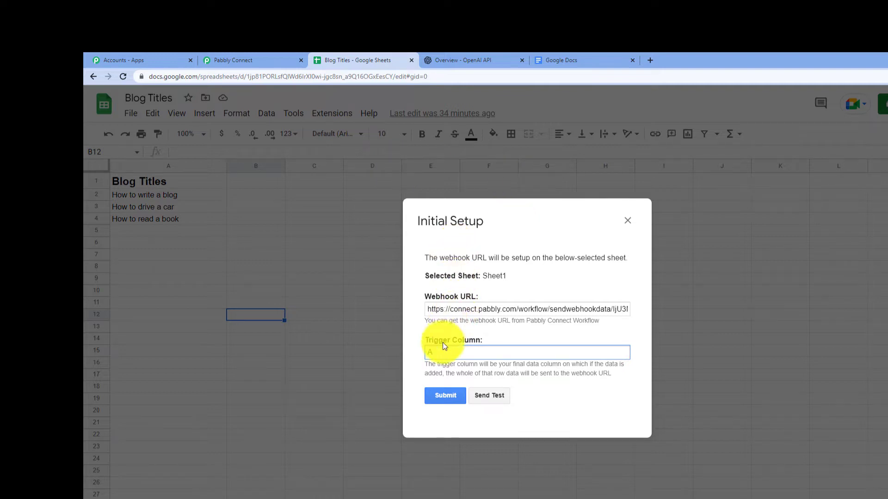
pyautogui.click(441, 395)
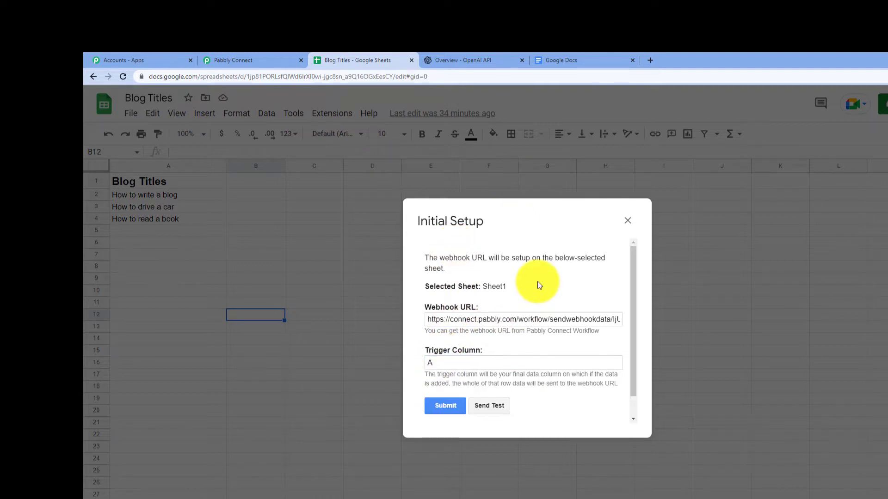
# Dismiss the success message and turn on Send On Event for the add-on
pyautogui.scroll(-1, 536, 279)
pyautogui.click(628, 220)
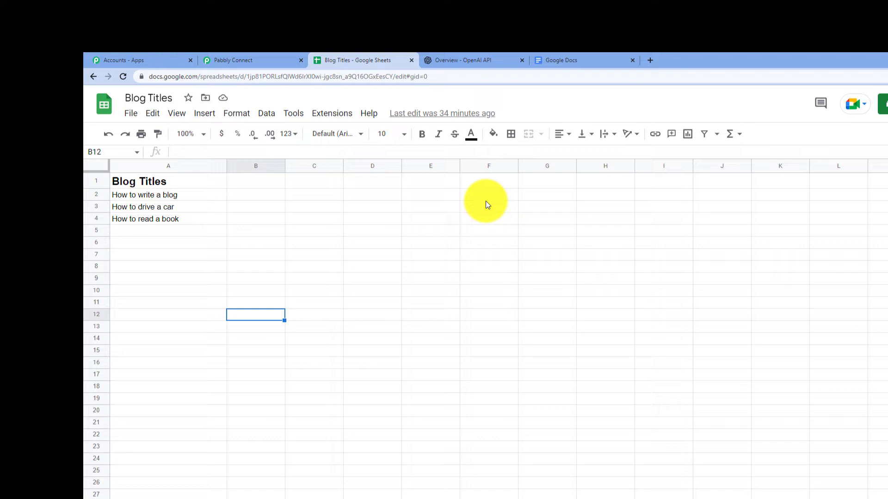
pyautogui.click(332, 115)
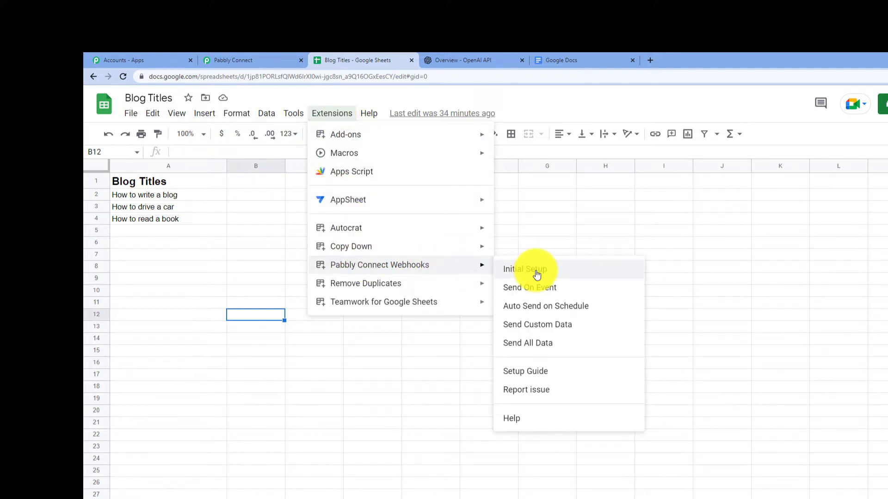
pyautogui.click(536, 292)
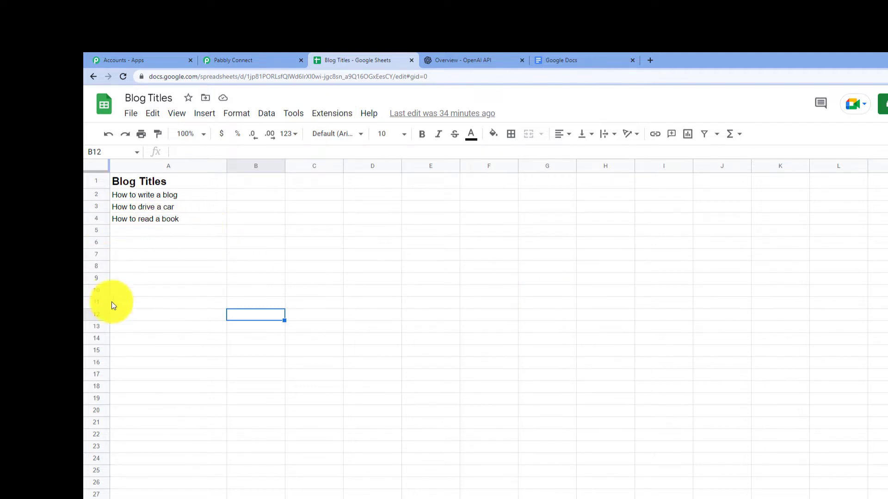
# Review the Pabbly trigger's note about making a test submission from the sheet
pyautogui.click(277, 60)
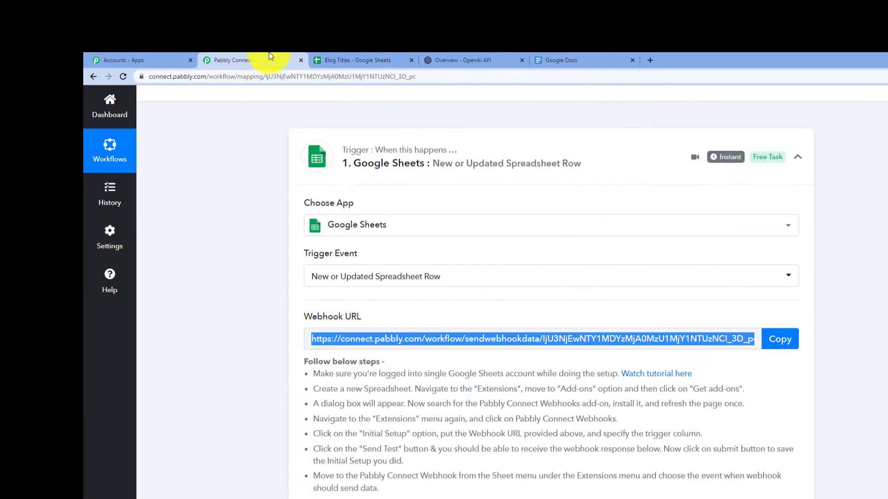
pyautogui.scroll(-2, 544, 298)
pyautogui.scroll(-5, 529, 292)
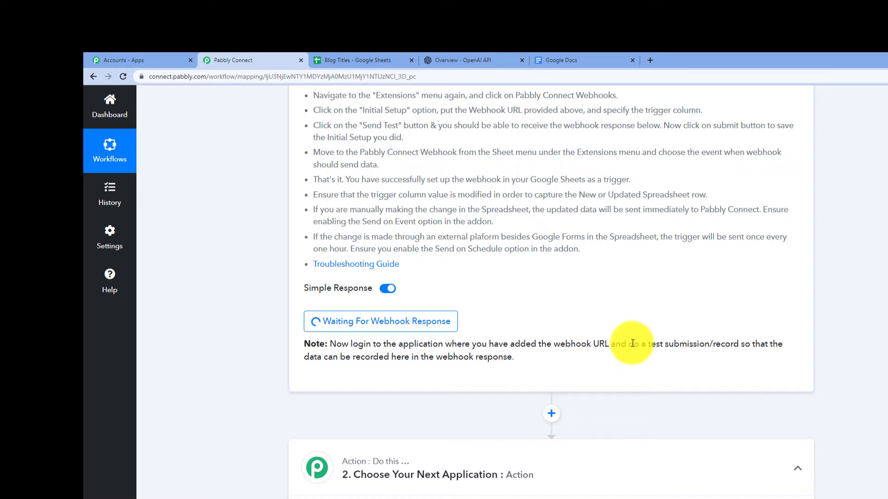
pyautogui.moveTo(633, 344)
pyautogui.mouseDown()
pyautogui.moveTo(722, 346)
pyautogui.moveTo(545, 365)
pyautogui.mouseUp()
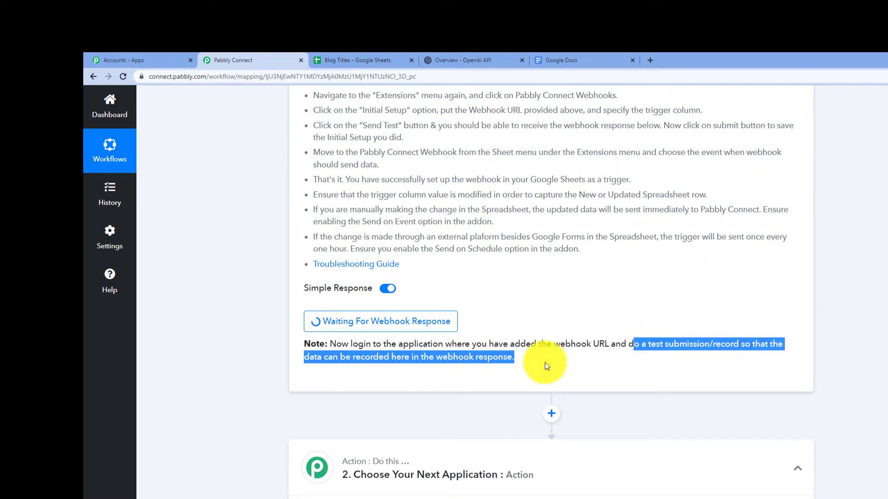
pyautogui.scroll(1, 544, 365)
pyautogui.scroll(3, 544, 362)
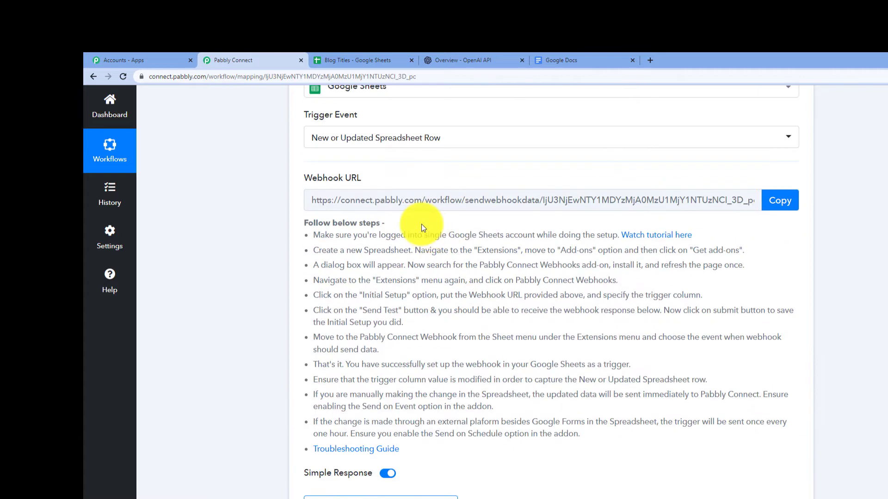
# Enter 'How to ride a motorcycle' in cell A5 of the Blog Titles sheet
pyautogui.click(368, 59)
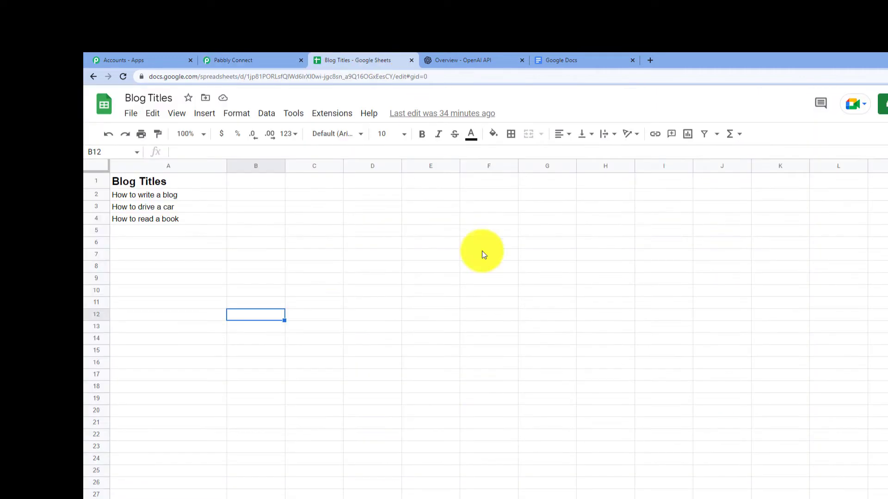
pyautogui.click(148, 231)
pyautogui.write('How to ride a ')
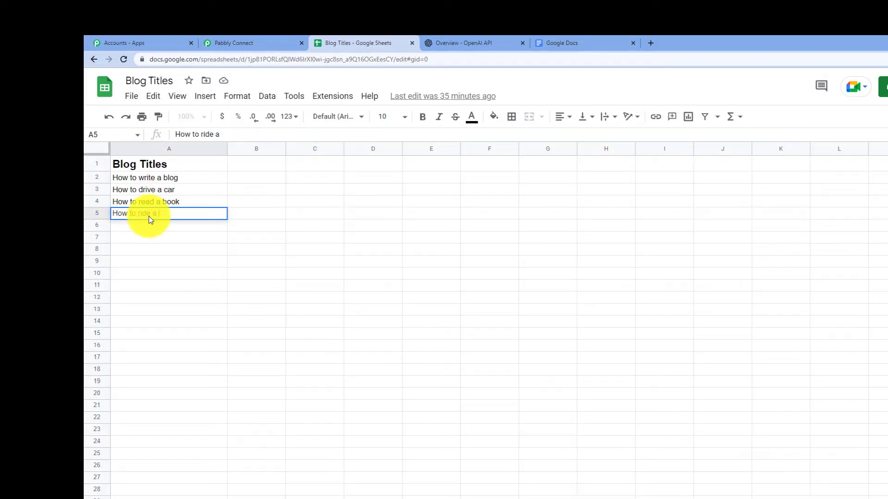
pyautogui.write('motorcycle')
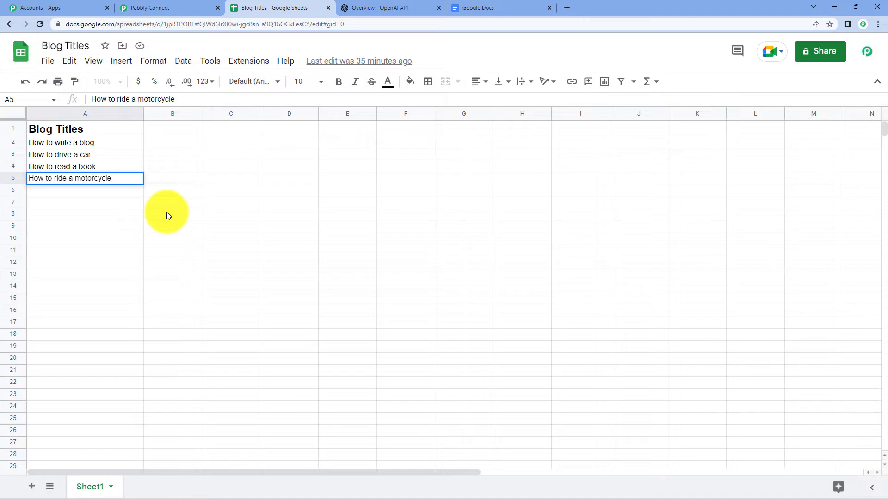
pyautogui.click(168, 215)
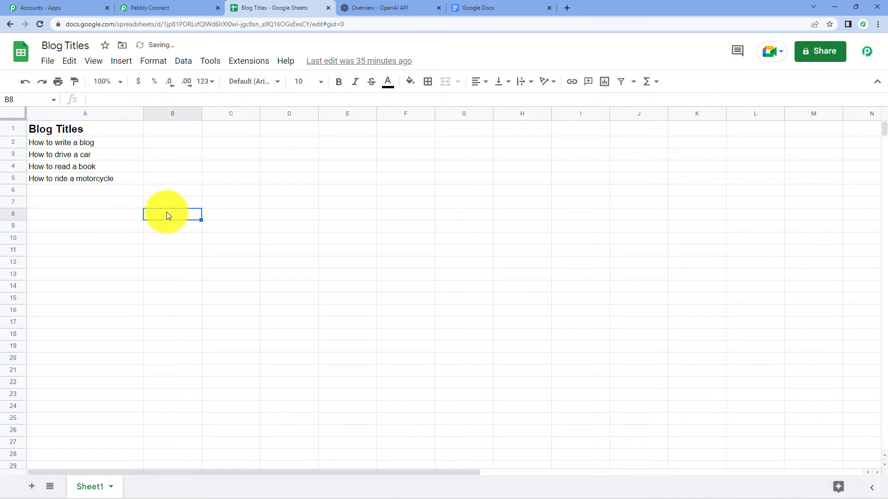
pyautogui.click(157, 10)
# Compare the captured RowIndex 5 and 'How to ride a motorcycle' with the sheet's newest row
pyautogui.scroll(-2, 365, 184)
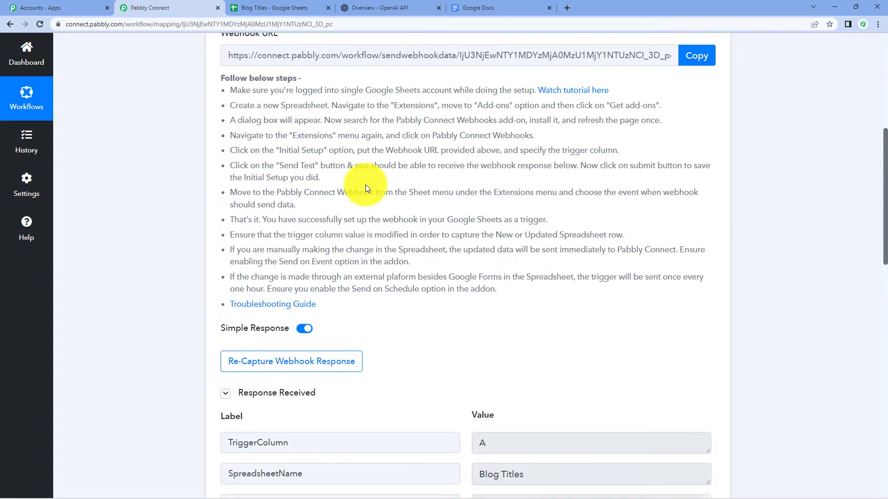
pyautogui.scroll(-4, 365, 184)
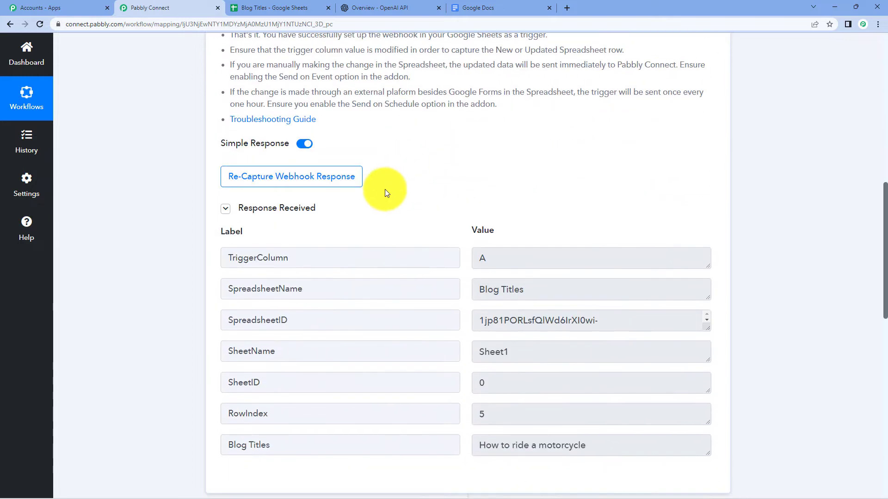
pyautogui.scroll(-2, 510, 160)
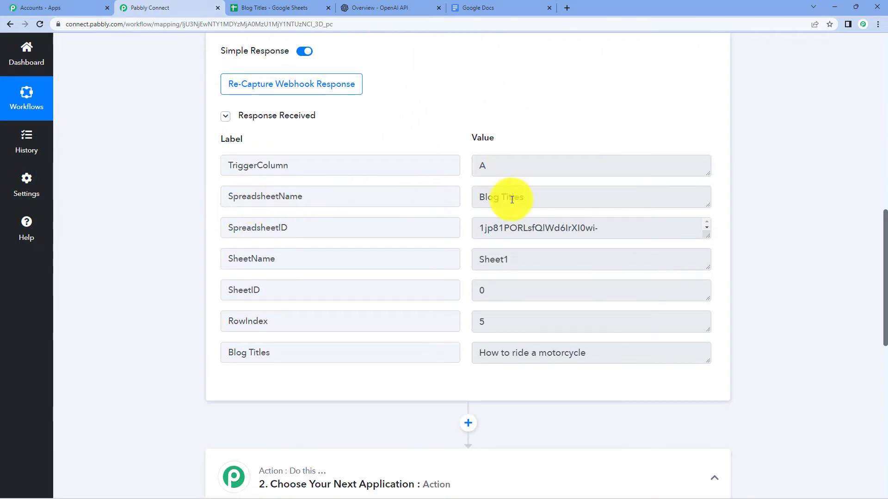
pyautogui.click(279, 4)
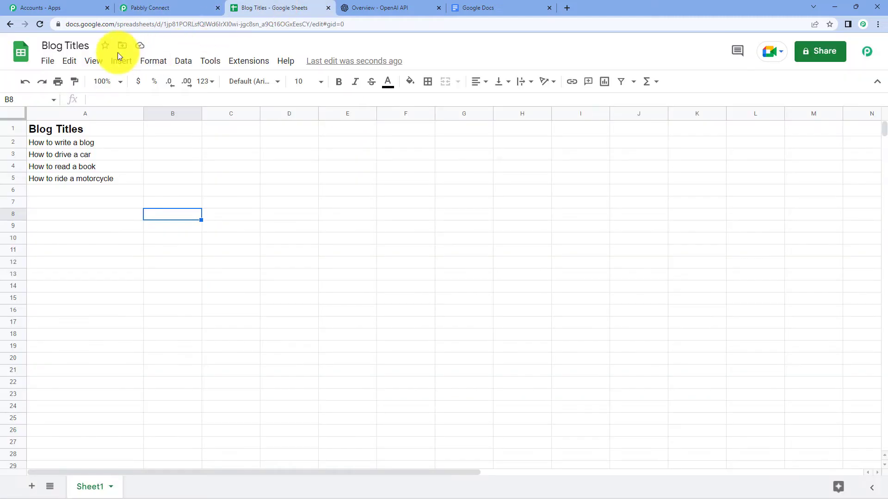
pyautogui.click(166, 10)
pyautogui.scroll(-1, 483, 146)
pyautogui.scroll(-1, 531, 150)
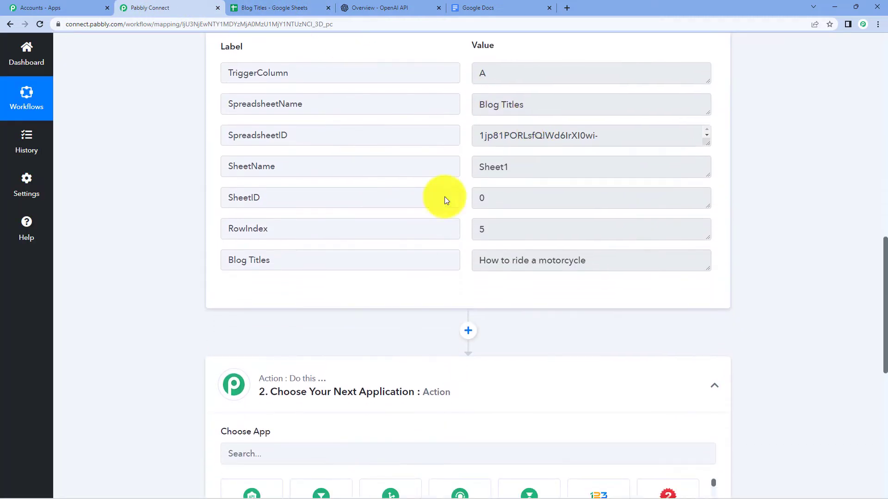
pyautogui.moveTo(481, 260); pyautogui.dragTo(604, 260)
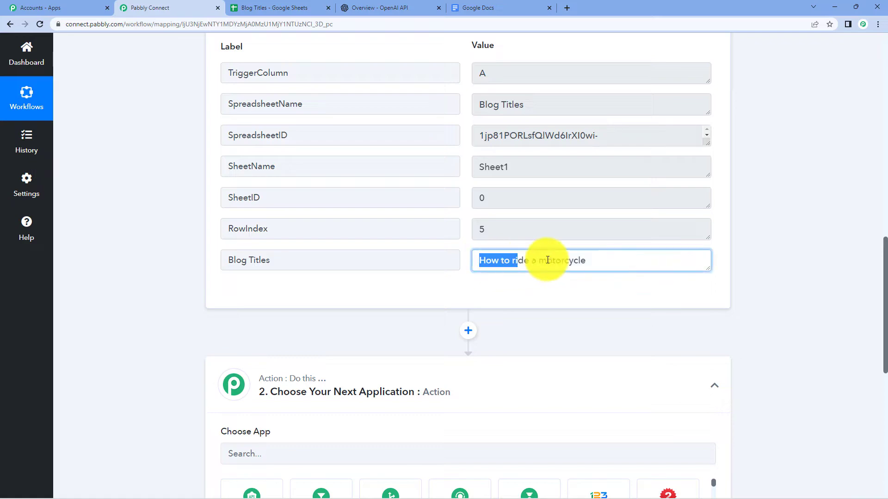
pyautogui.click(250, 7)
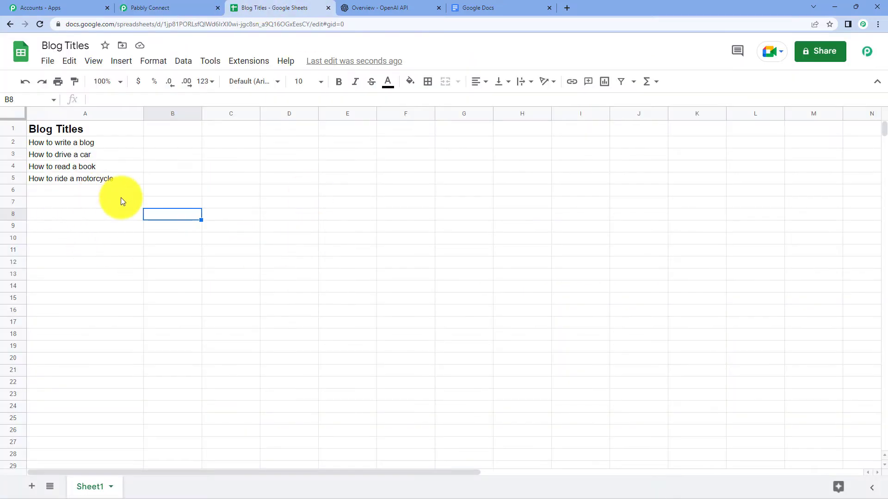
pyautogui.click(170, 5)
pyautogui.scroll(3, 584, 222)
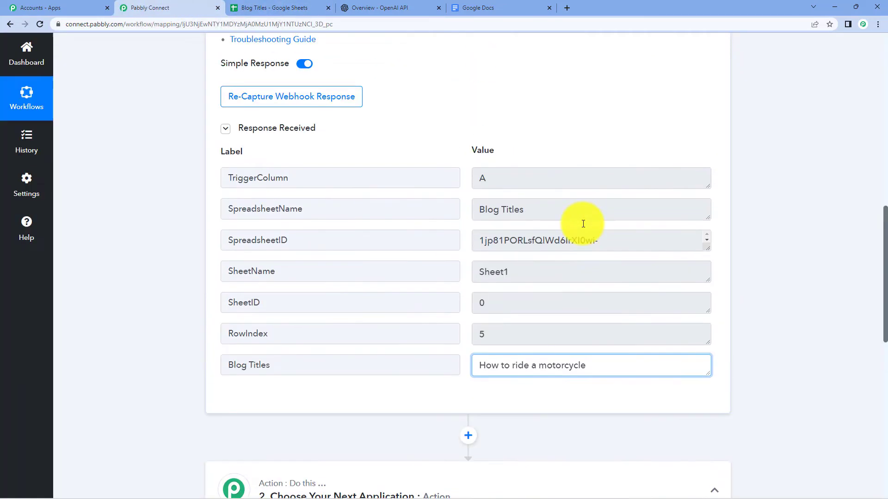
pyautogui.click(305, 7)
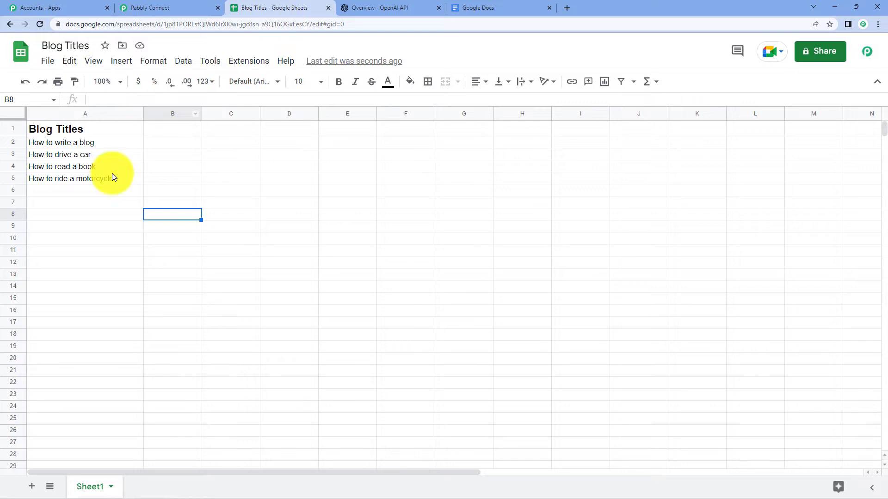
pyautogui.click(187, 7)
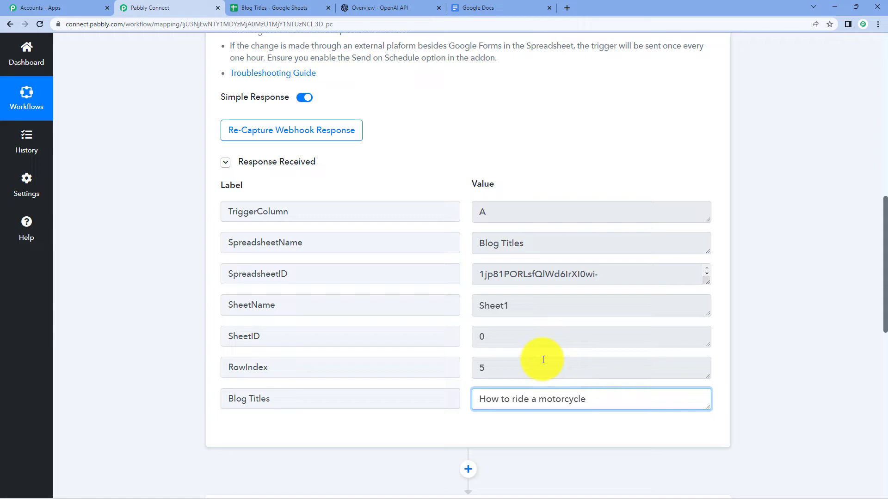
pyautogui.scroll(-7, 543, 359)
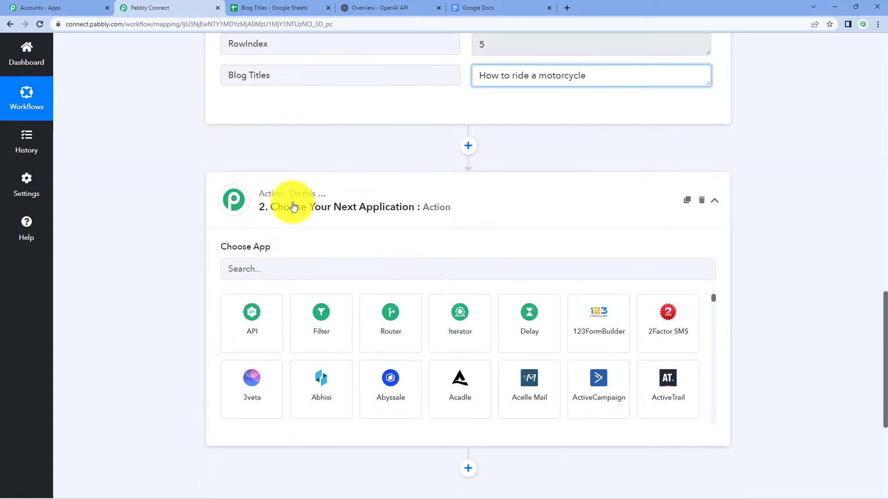
# Choose OpenAI with the Generate Content action event and begin connecting an OpenAI account
pyautogui.click(264, 273)
pyautogui.write('op')
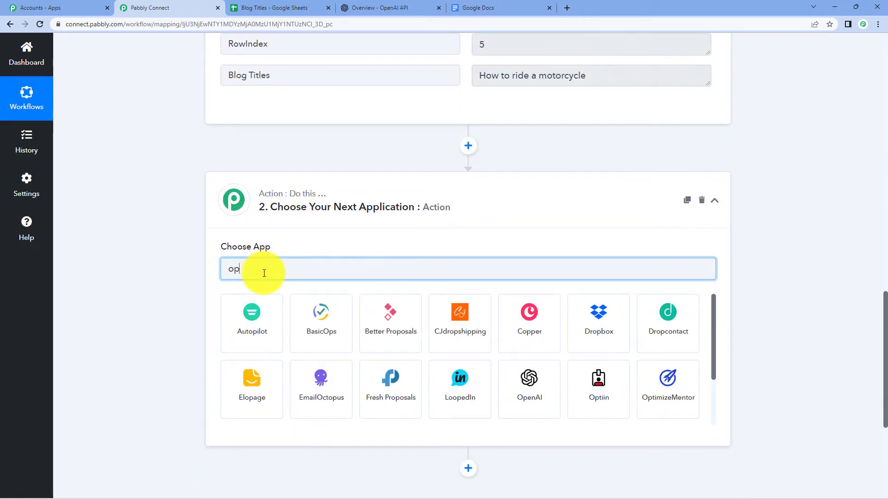
pyautogui.write('en ai')
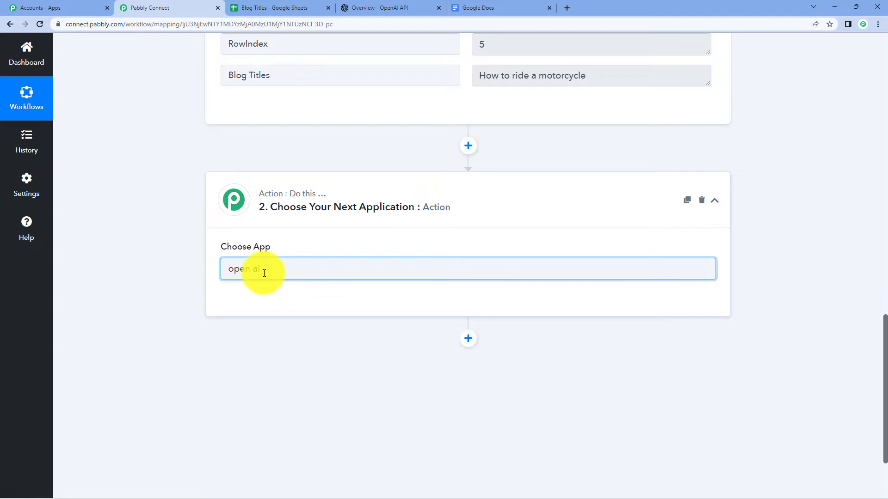
pyautogui.press('BackSpace')
pyautogui.press('BackSpace')
pyautogui.press('BackSpace')
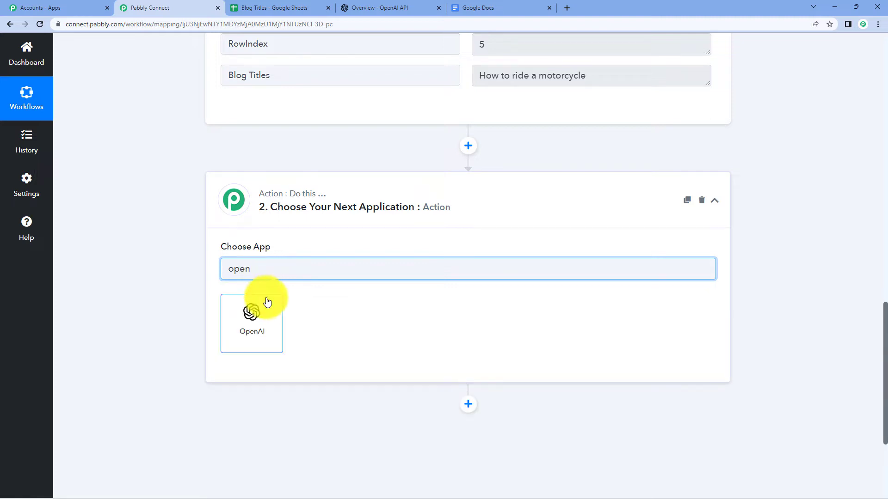
pyautogui.click(267, 303)
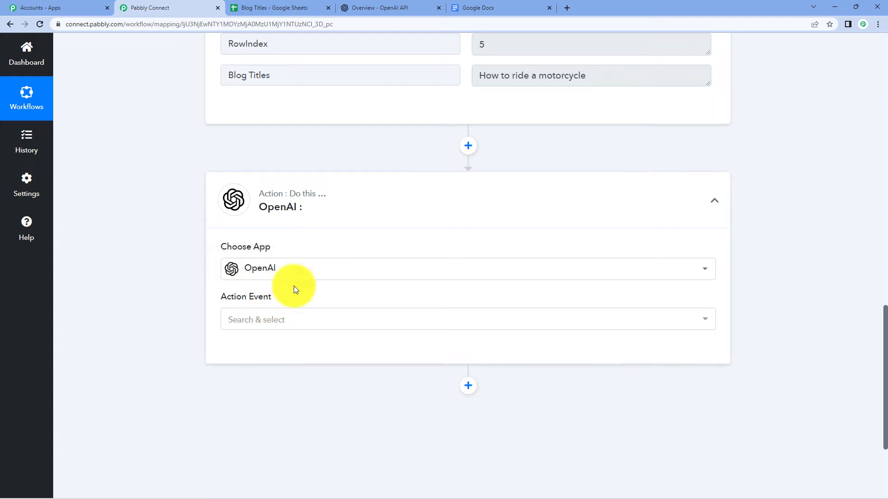
pyautogui.scroll(-2, 277, 258)
pyautogui.click(267, 229)
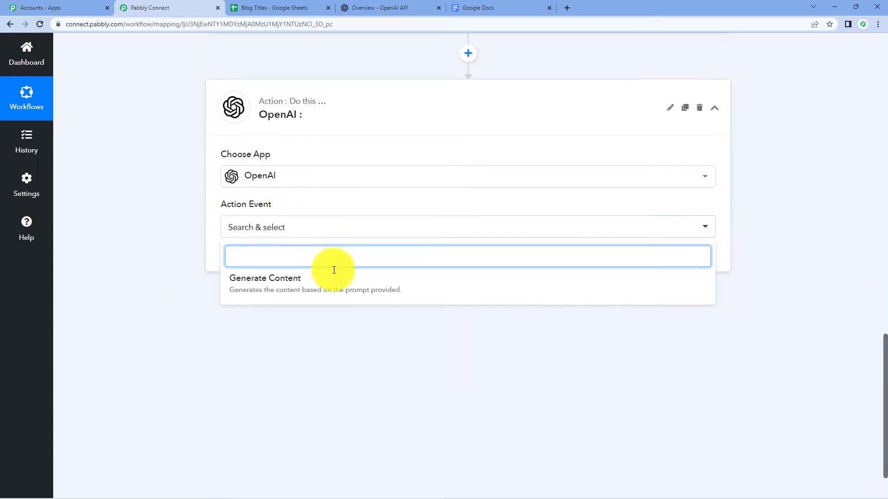
pyautogui.click(253, 290)
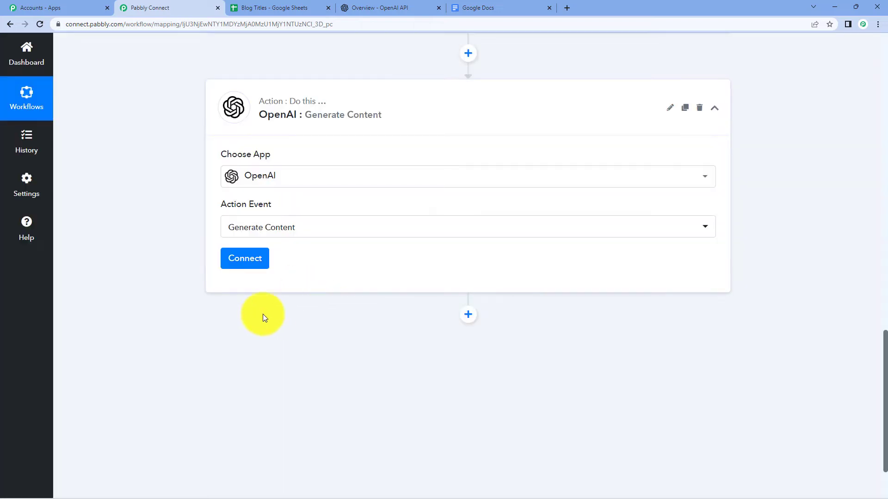
pyautogui.click(252, 272)
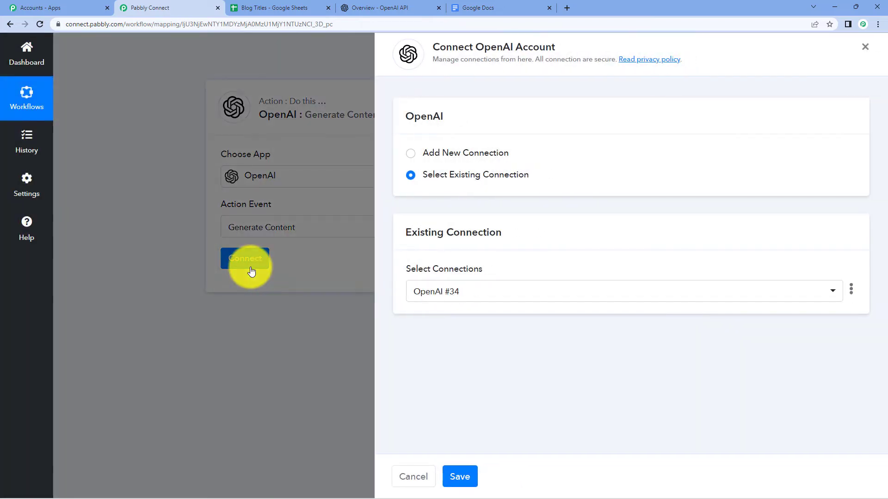
# Choose Add New Connection for OpenAI, then switch to the OpenAI API overview page
pyautogui.click(459, 153)
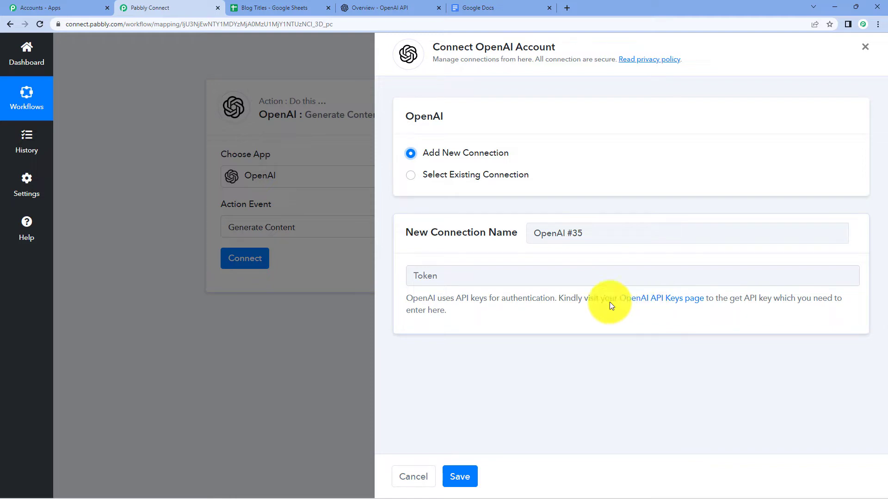
pyautogui.click(377, 8)
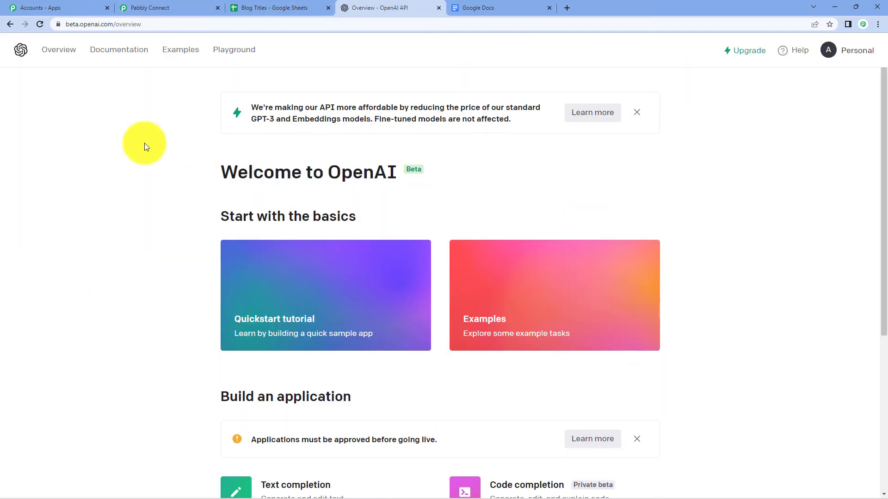
# Copy the existing secret key from OpenAI's API keys page and return to Pabbly's connection panel
pyautogui.click(172, 7)
pyautogui.click(341, 4)
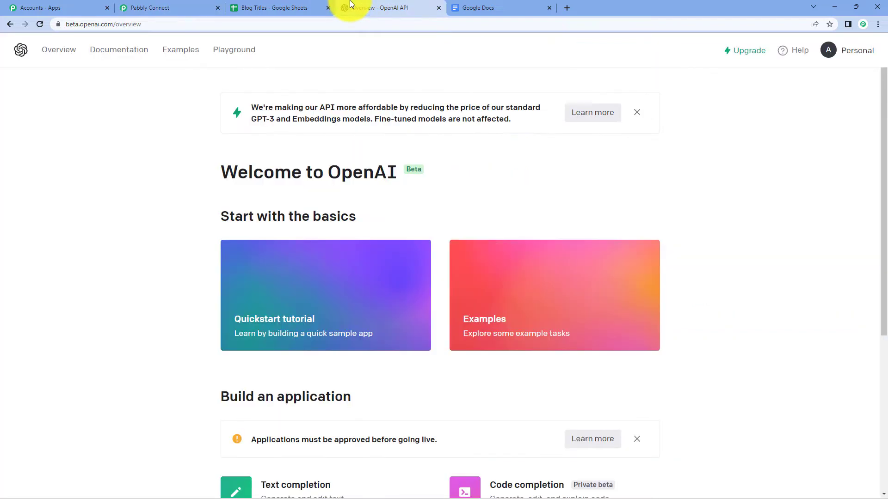
pyautogui.click(178, 8)
pyautogui.click(651, 305)
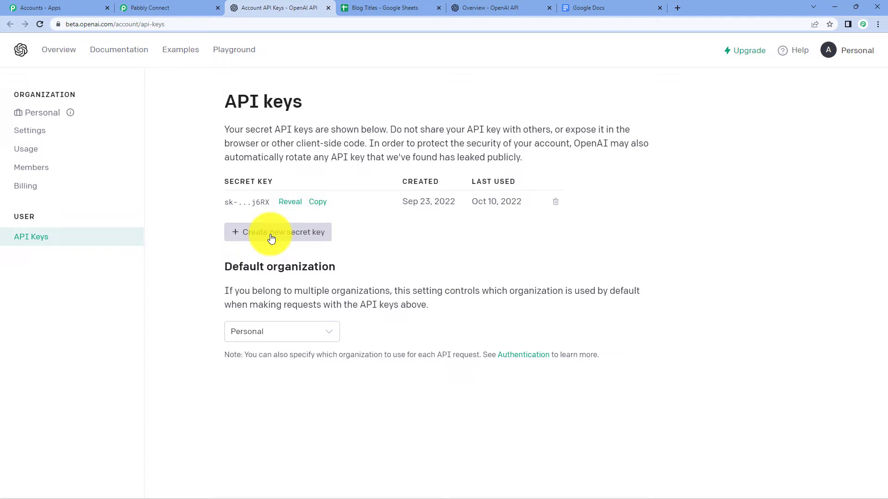
pyautogui.click(318, 202)
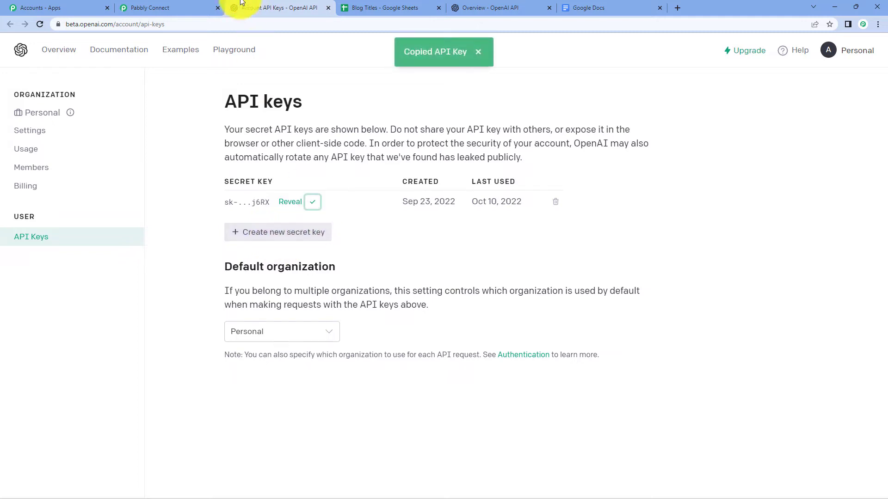
pyautogui.click(192, 6)
# Paste the copied OpenAI key into the Token field and save the connection
pyautogui.rightClick(500, 284)
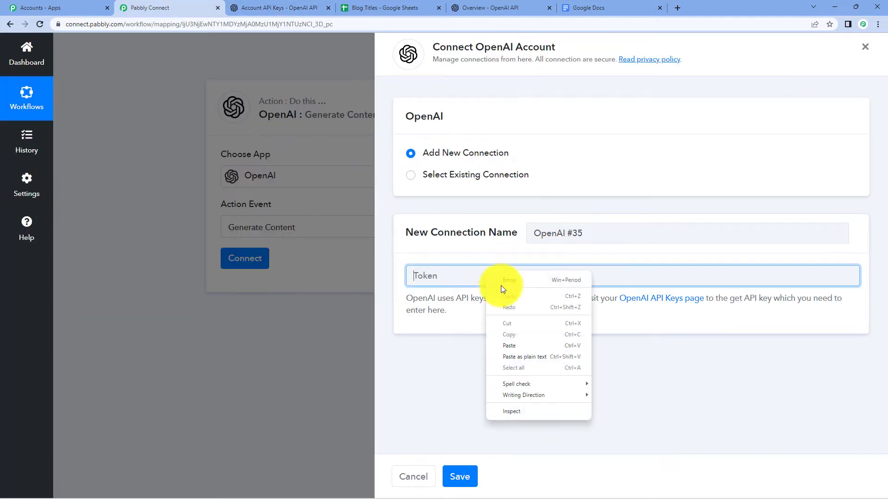
pyautogui.click(530, 345)
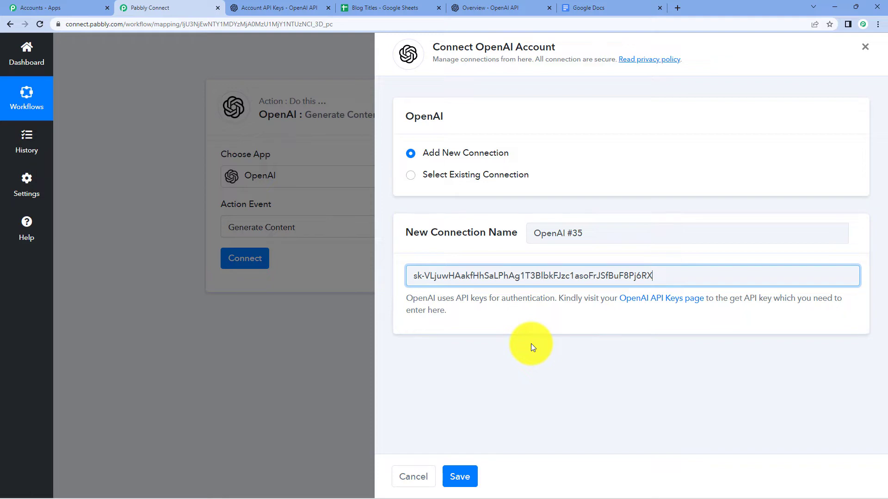
pyautogui.click(460, 469)
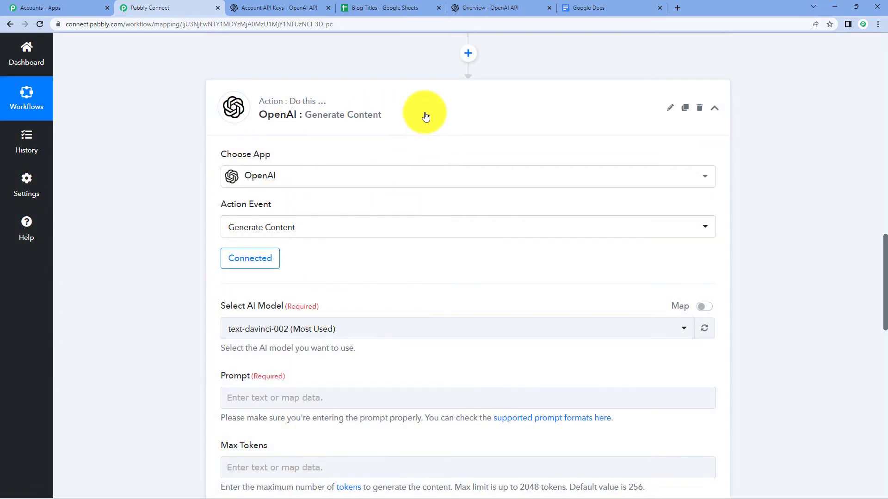
pyautogui.scroll(-1, 425, 115)
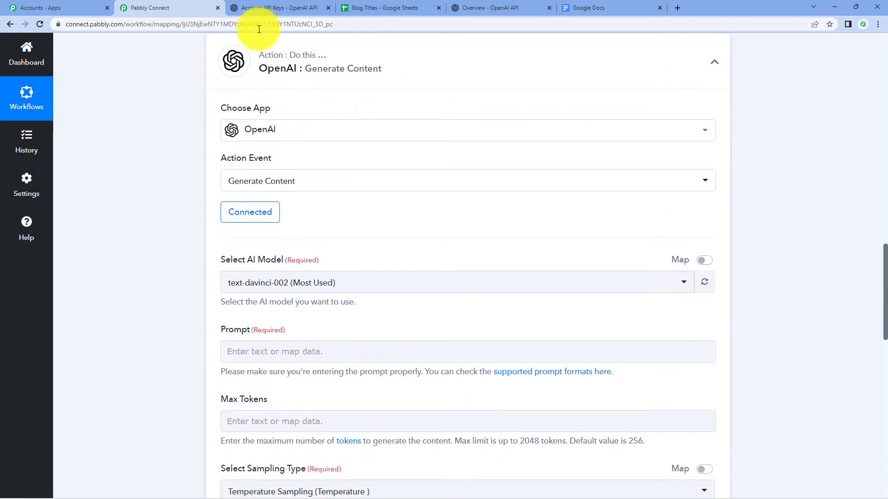
pyautogui.click(514, 7)
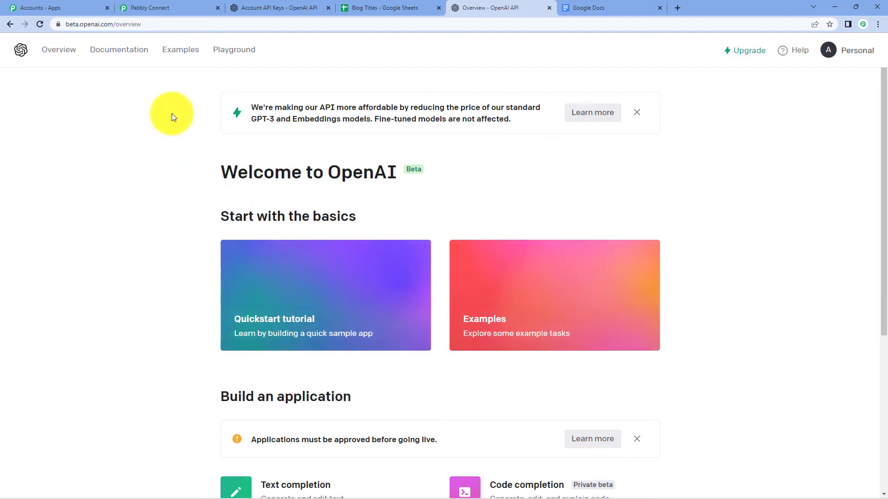
# In the Playground, generate a tagline from the prompt 'Write a tagline for School'
pyautogui.click(232, 51)
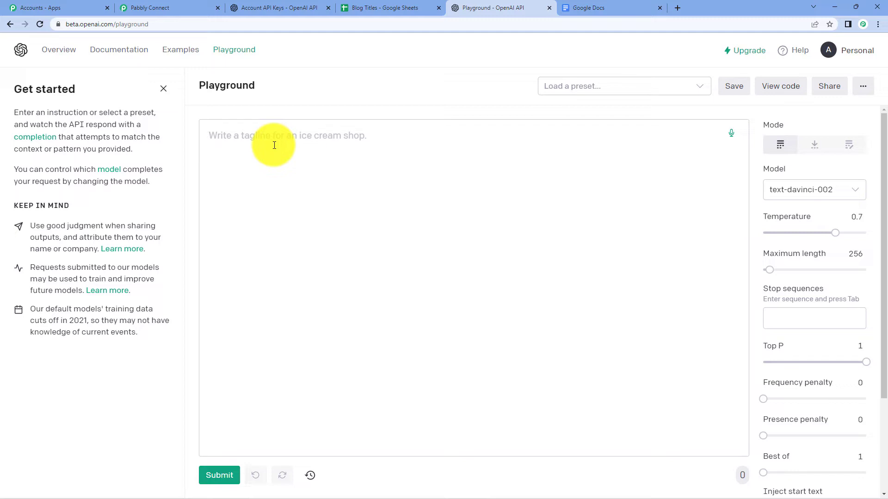
pyautogui.write('W')
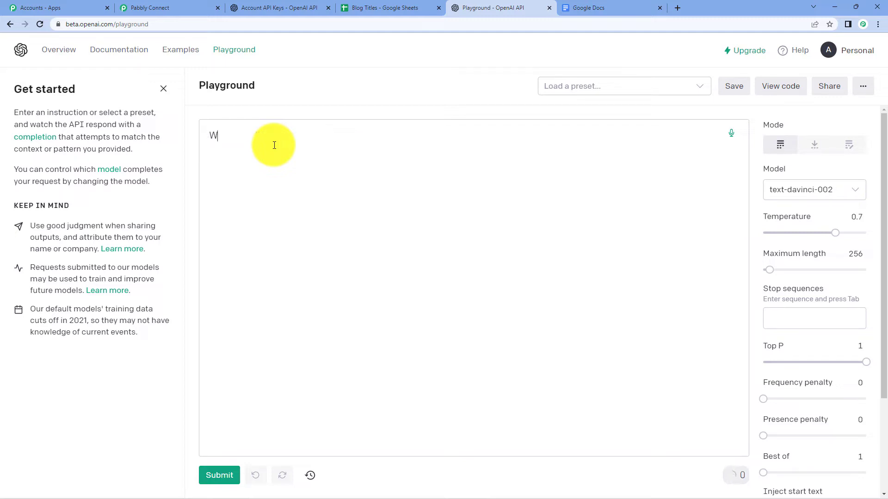
pyautogui.write('rite')
pyautogui.write(' a tagline')
pyautogui.write(' for S')
pyautogui.write('chool')
pyautogui.click(219, 475)
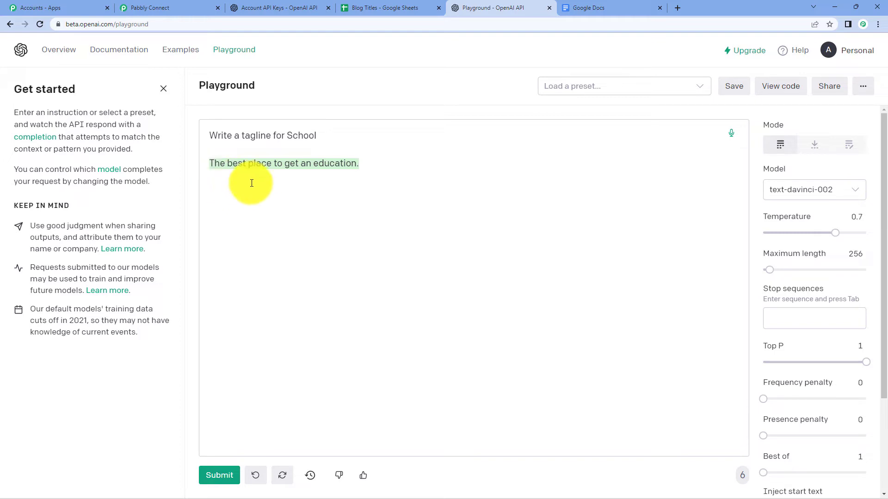
# Delete the generated tagline from the Playground text
pyautogui.click(368, 182)
pyautogui.press('BackSpace')
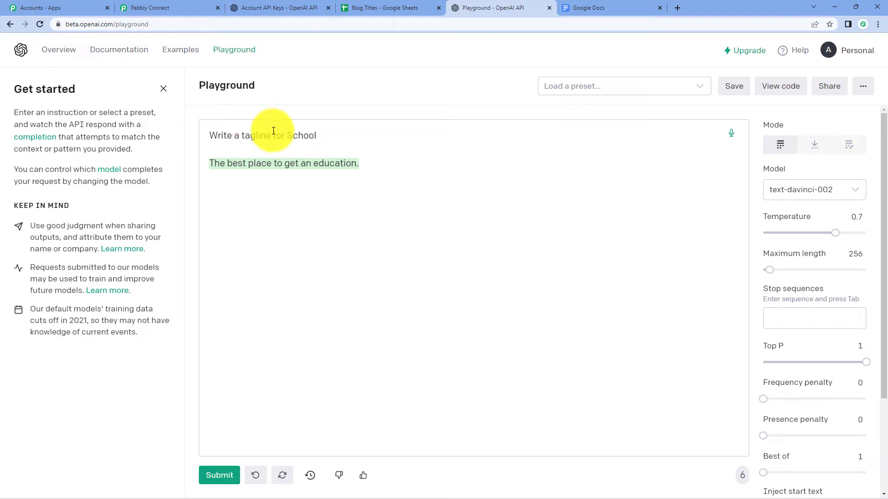
pyautogui.moveTo(368, 163); pyautogui.dragTo(201, 157)
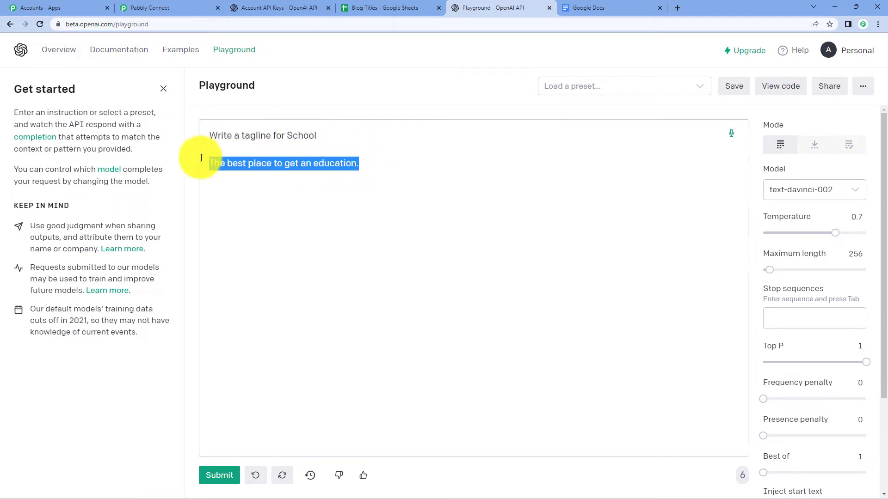
pyautogui.press('BackSpace')
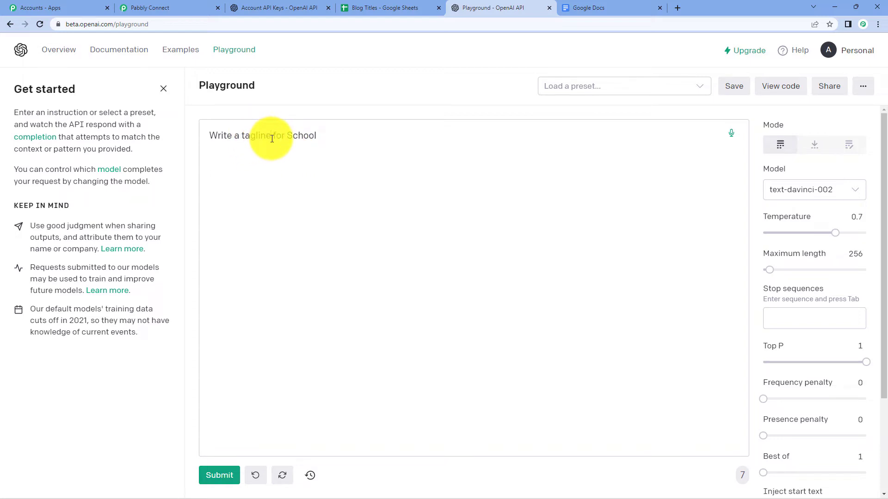
# Reword the prompt to 'Write a short story on College' and generate a story
pyautogui.press('BackSpace')
pyautogui.press('BackSpace')
pyautogui.press('BackSpace')
pyautogui.press('BackSpace')
pyautogui.press('BackSpace')
pyautogui.press('BackSpace')
pyautogui.press('BackSpace')
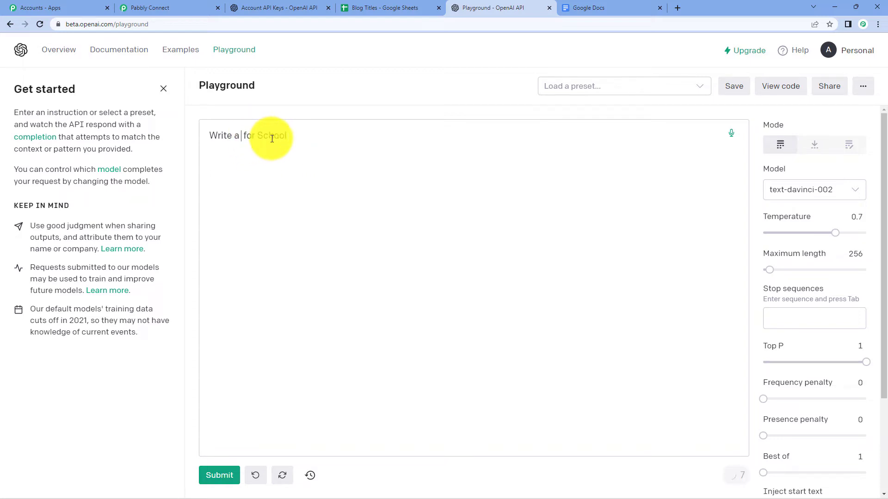
pyautogui.write('shoet')
pyautogui.press('BackSpace')
pyautogui.press('BackSpace')
pyautogui.write('rt story')
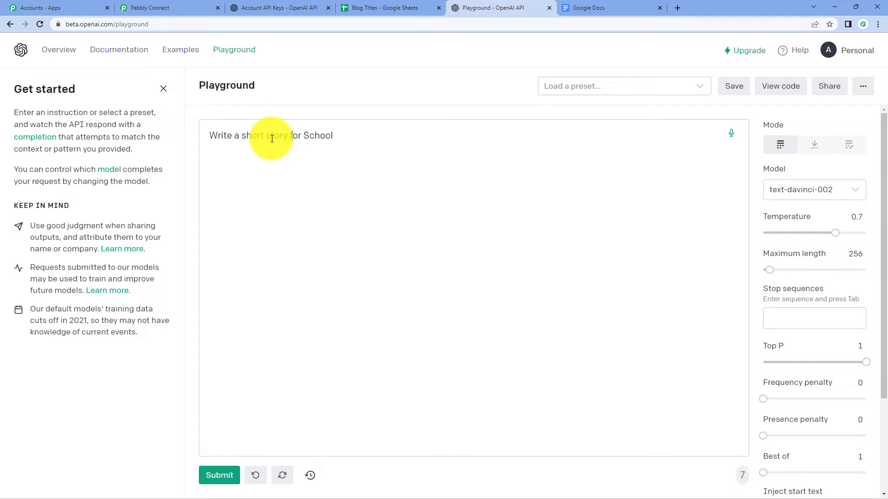
pyautogui.press('BackSpace')
pyautogui.press('BackSpace')
pyautogui.press('BackSpace')
pyautogui.press('BackSpace')
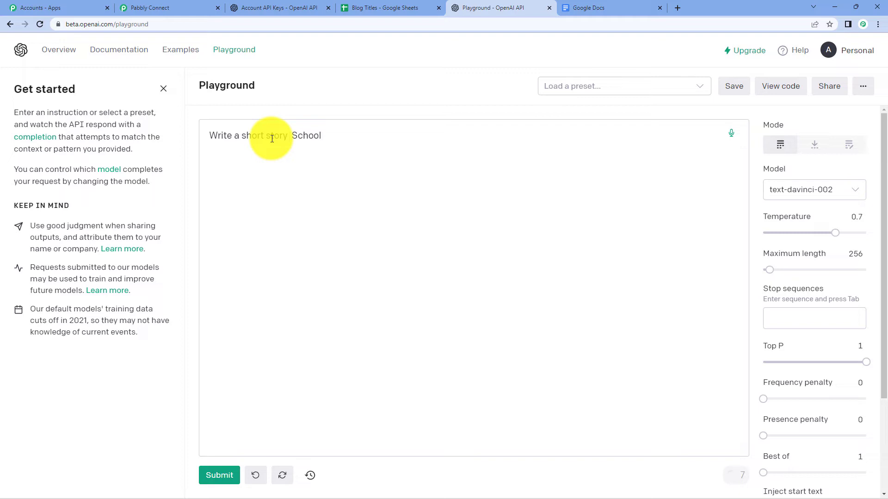
pyautogui.write('on')
pyautogui.press('BackSpace')
pyautogui.press('BackSpace')
pyautogui.press('BackSpace')
pyautogui.press('BackSpace')
pyautogui.press('BackSpace')
pyautogui.press('BackSpace')
pyautogui.write('Colleg')
pyautogui.write('e')
pyautogui.click(231, 475)
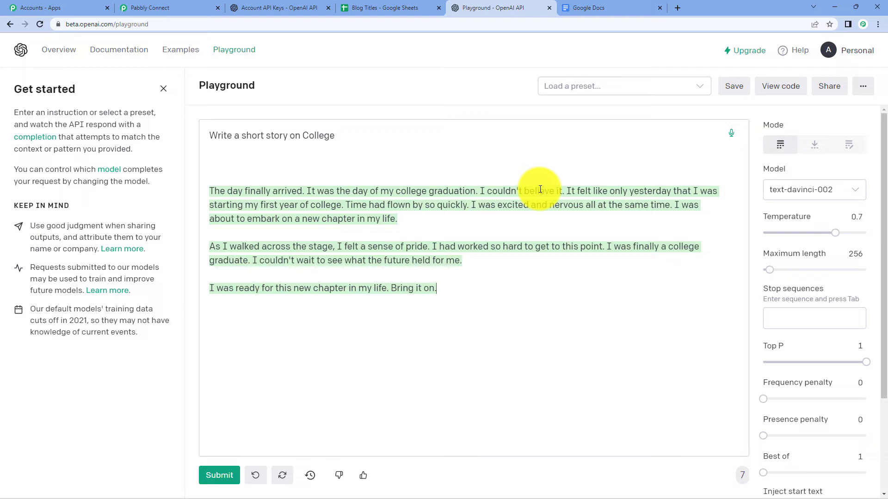
pyautogui.click(856, 190)
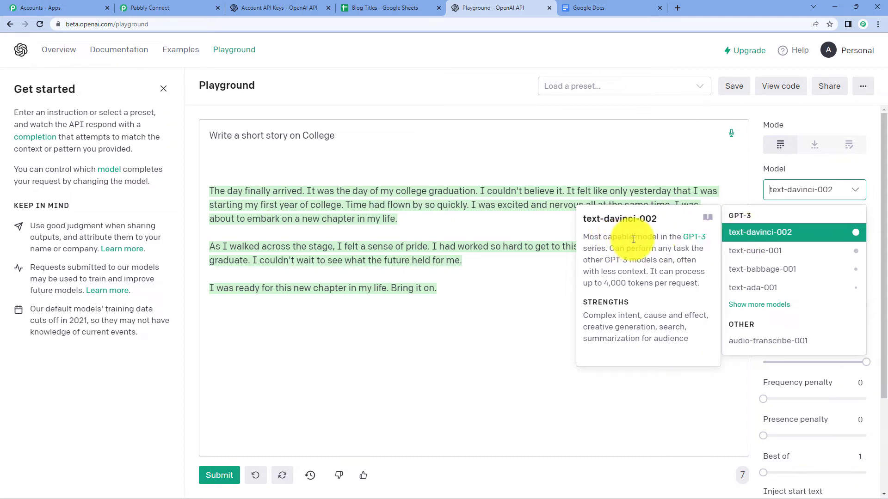
# Keep text-davinci-002 and raise Maximum length from 256 to 1018 tokens
pyautogui.click(745, 233)
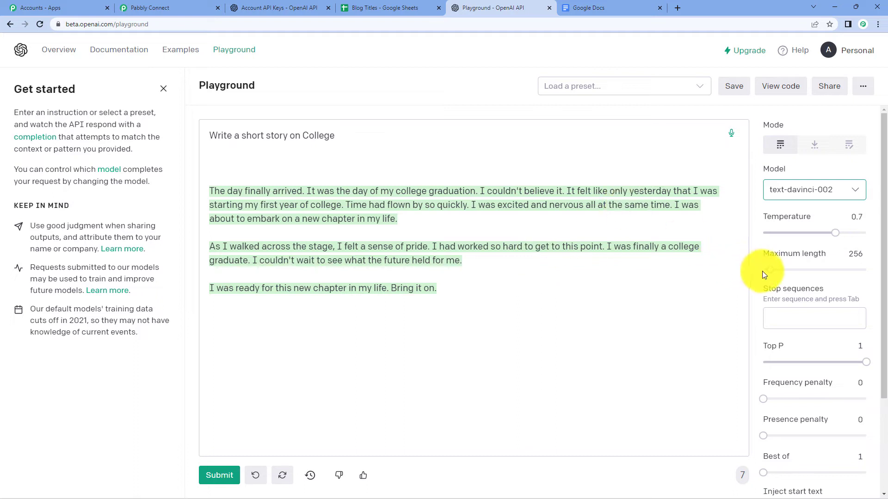
pyautogui.moveTo(767, 271); pyautogui.dragTo(788, 277)
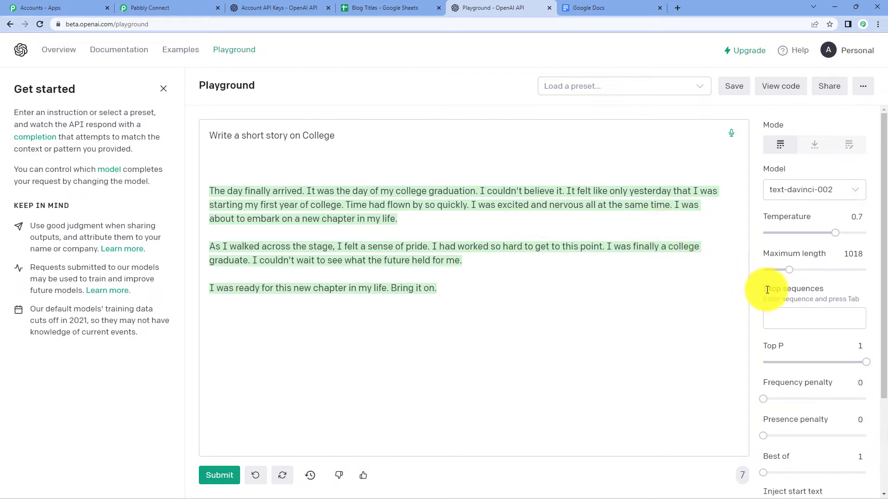
pyautogui.moveTo(792, 289)
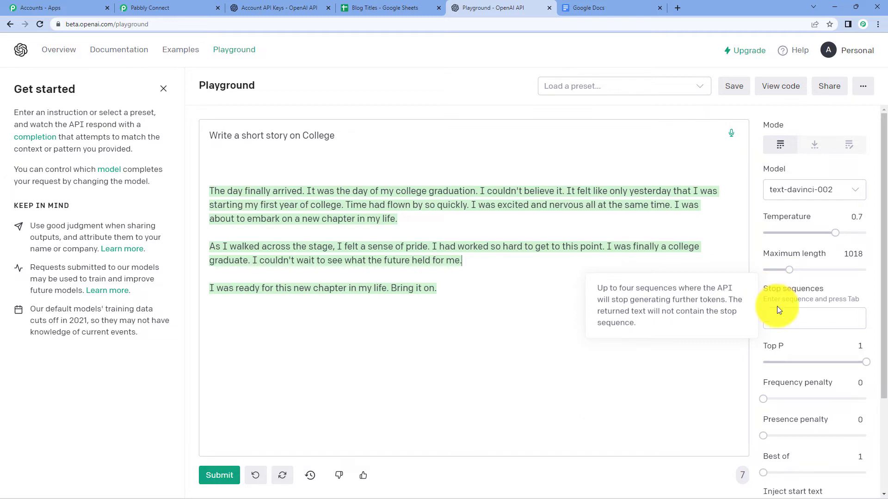
# Type //@@ into the Stop sequences field and add it as a stop-sequence chip
pyautogui.click(779, 313)
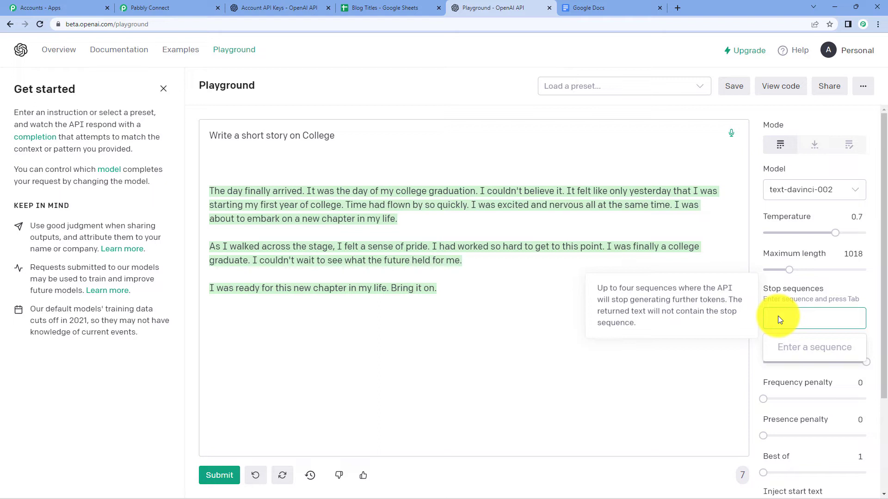
pyautogui.write('//A')
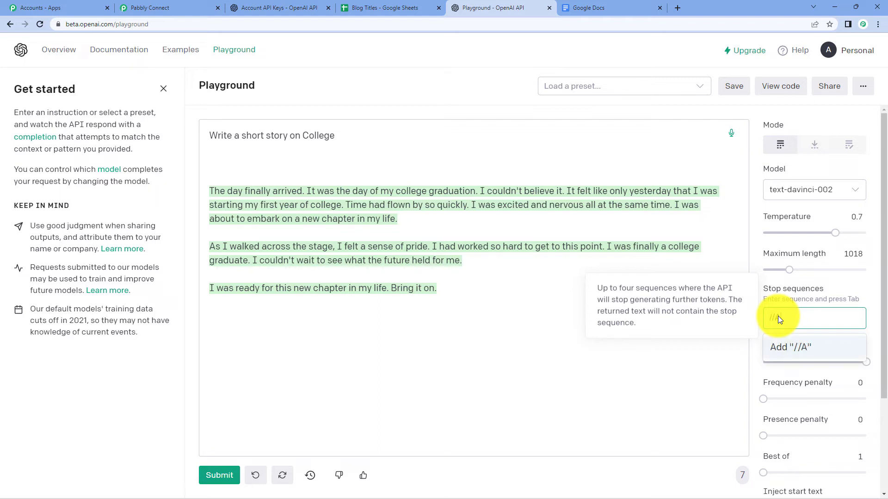
pyautogui.write('A')
pyautogui.press('BackSpace')
pyautogui.press('BackSpace')
pyautogui.write('@@')
pyautogui.click(755, 334)
pyautogui.click(797, 323)
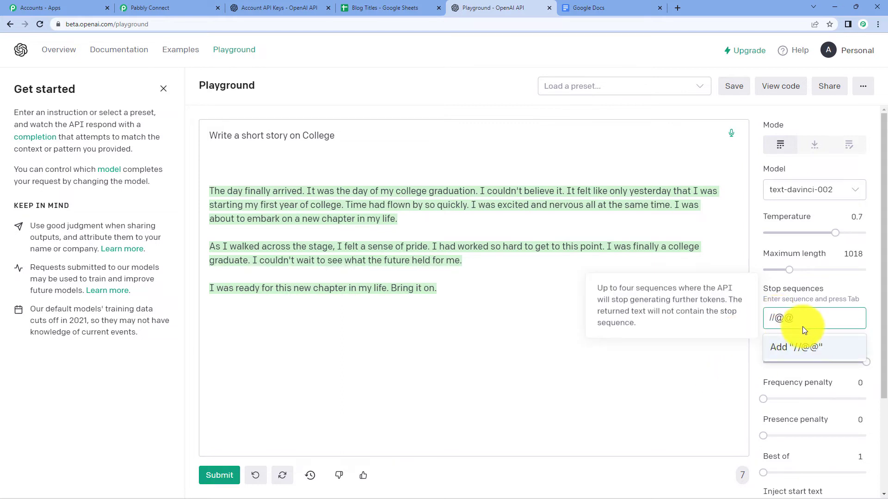
pyautogui.click(811, 357)
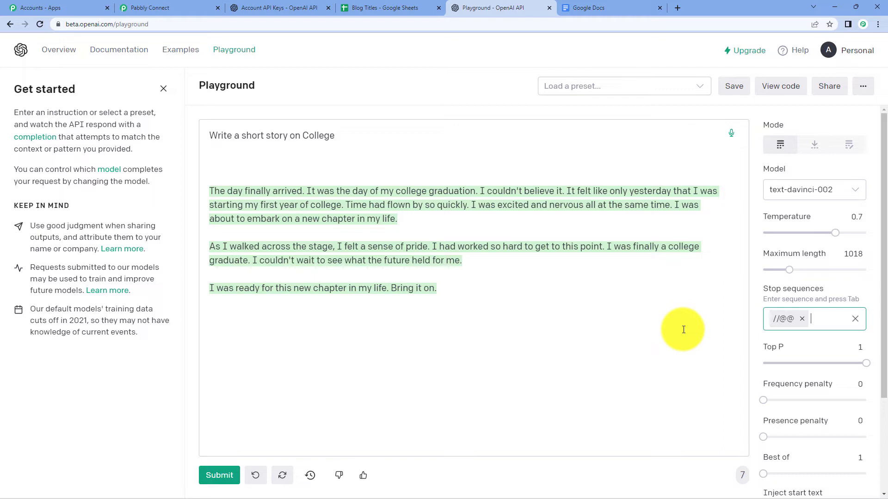
pyautogui.scroll(-1, 761, 316)
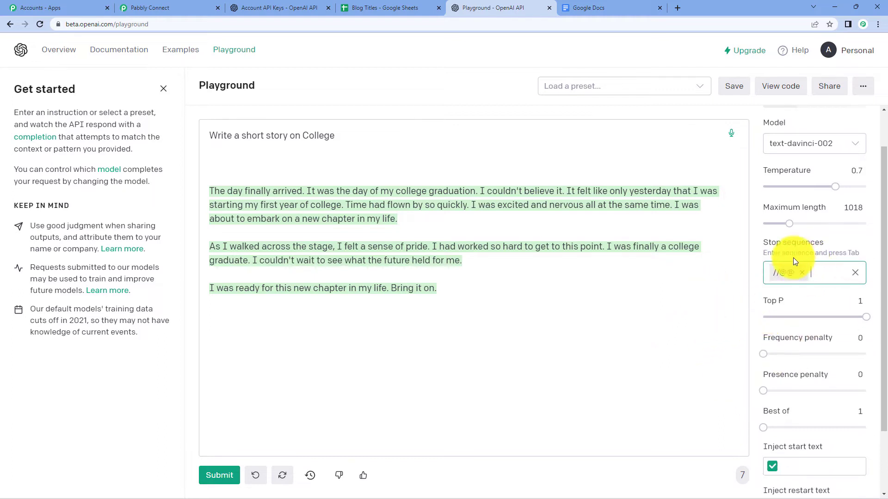
pyautogui.moveTo(773, 301)
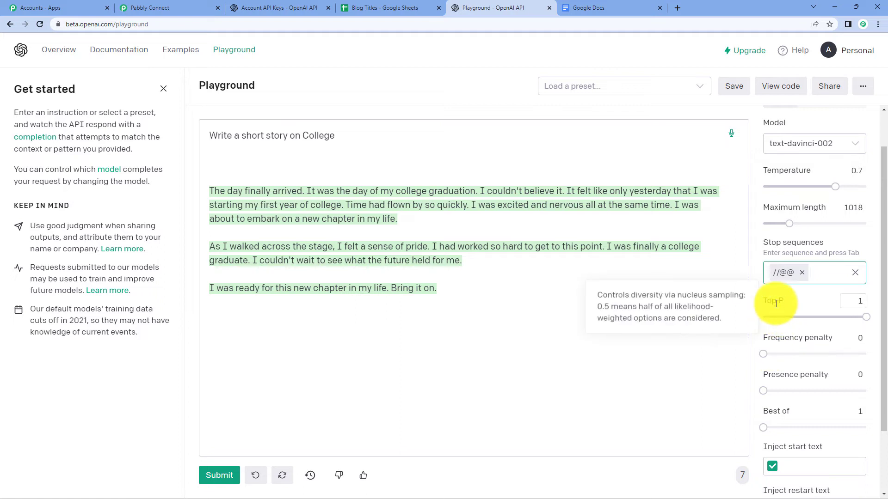
pyautogui.scroll(-1, 797, 353)
pyautogui.moveTo(794, 348)
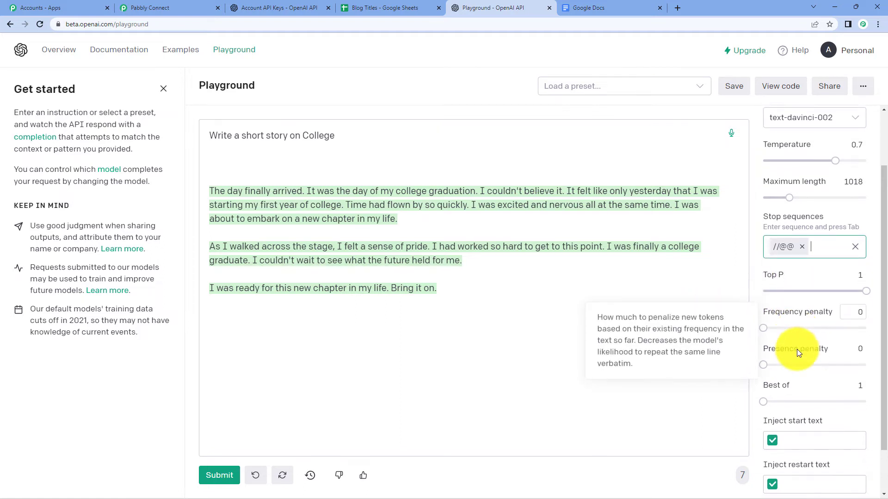
pyautogui.scroll(-1, 797, 353)
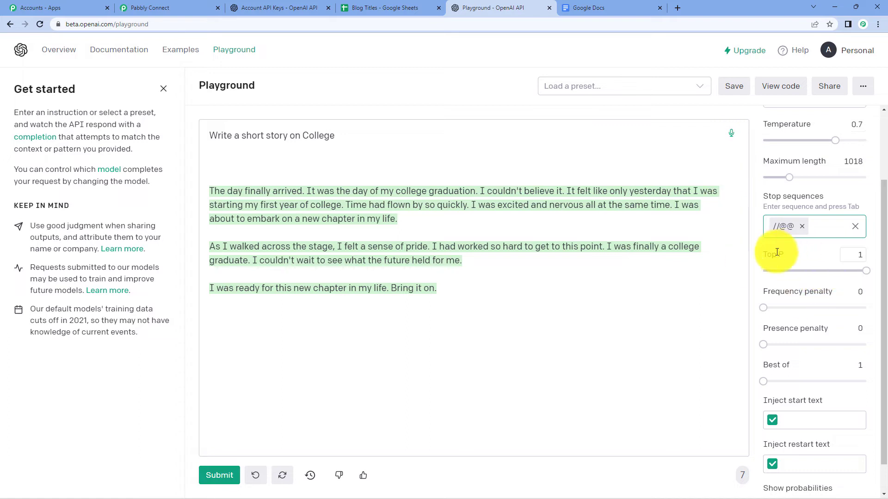
# Replace the story with the prompt 'Write a blog on Social Media' plus //@@ and generate a blog
pyautogui.moveTo(211, 180); pyautogui.dragTo(466, 322)
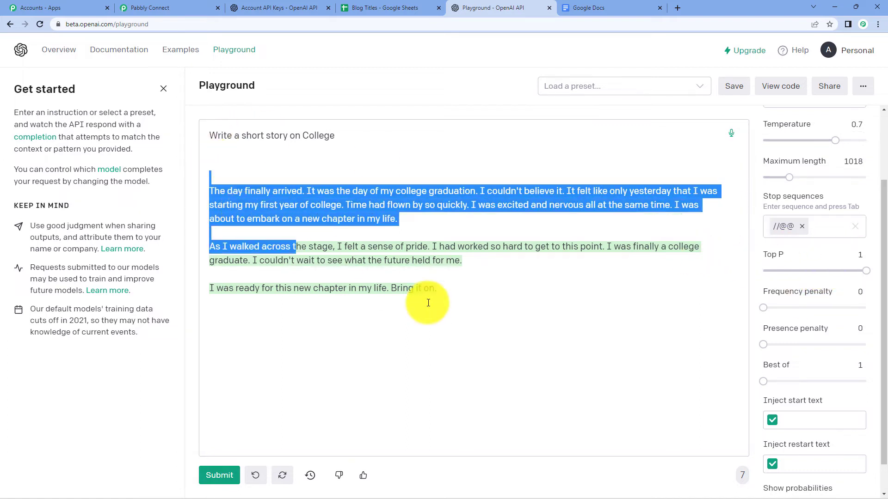
pyautogui.press('BackSpace')
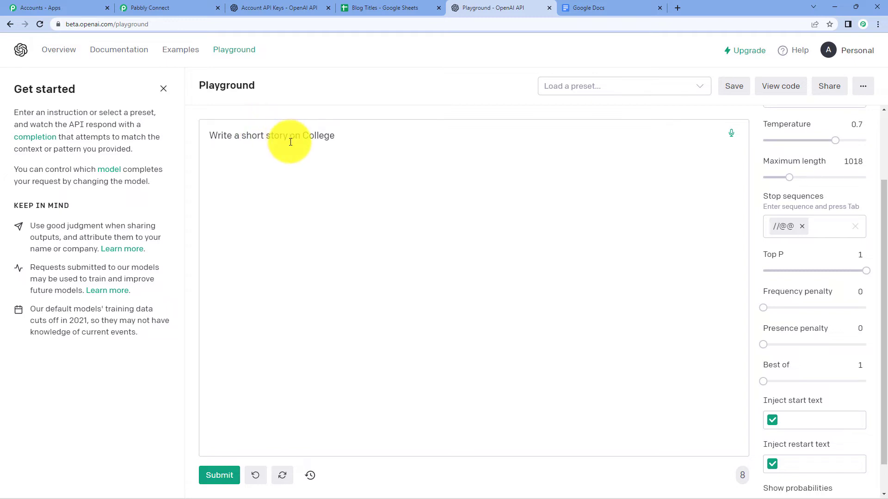
pyautogui.press('BackSpace')
pyautogui.press('BackSpace')
pyautogui.press('BackSpace')
pyautogui.press('BackSpace')
pyautogui.press('BackSpace')
pyautogui.press('BackSpace')
pyautogui.press('BackSpace')
pyautogui.press('BackSpace')
pyautogui.press('BackSpace')
pyautogui.press('BackSpace')
pyautogui.press('BackSpace')
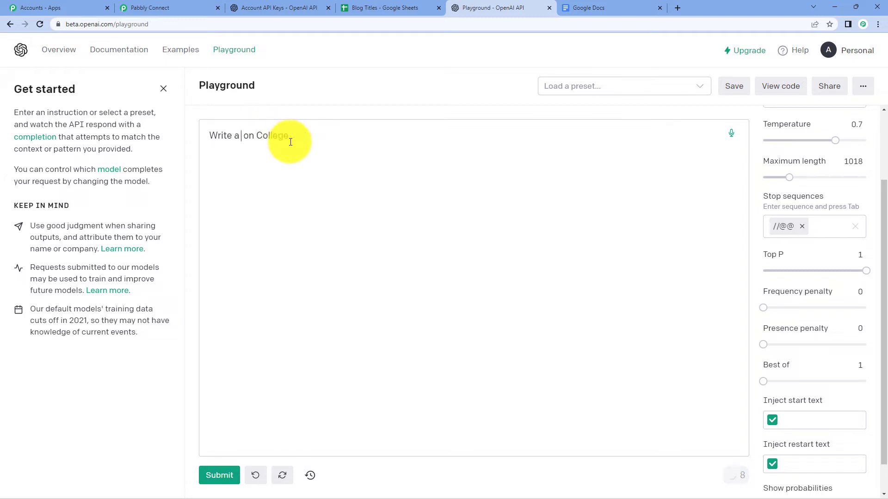
pyautogui.write('blog')
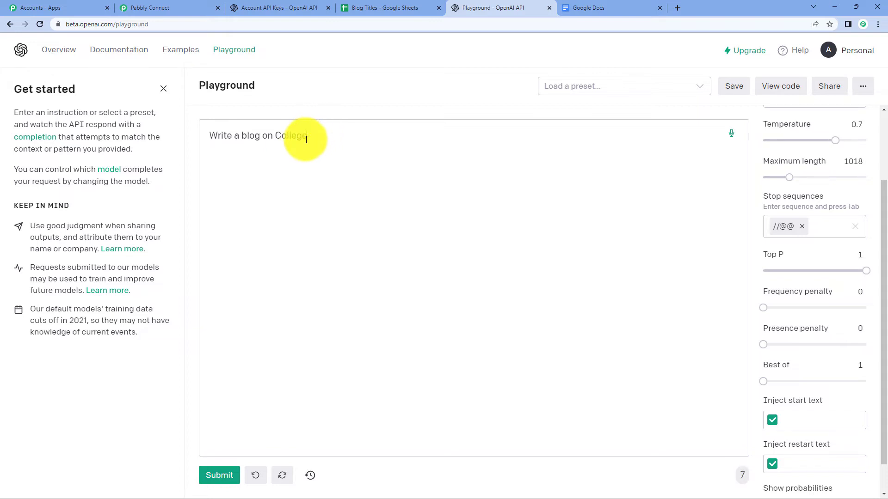
pyautogui.press('BackSpace')
pyautogui.press('BackSpace')
pyautogui.press('BackSpace')
pyautogui.write('Social Media')
pyautogui.press('Return')
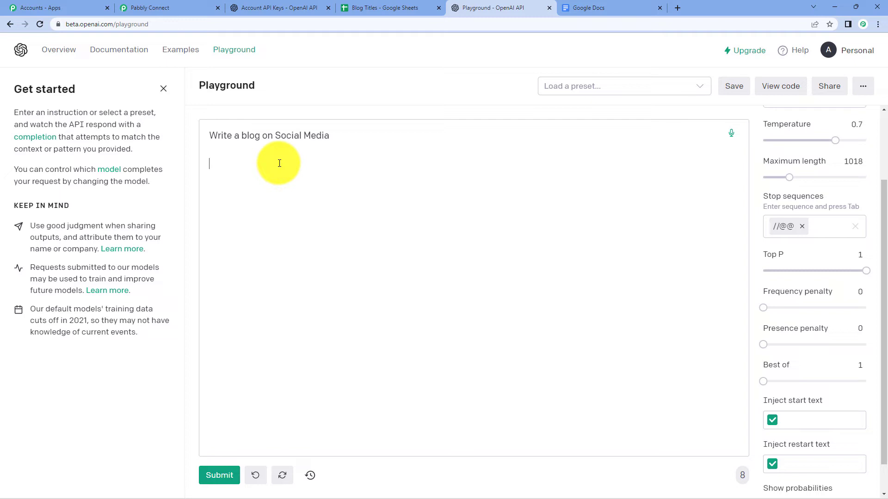
pyautogui.write('//')
pyautogui.write('@@')
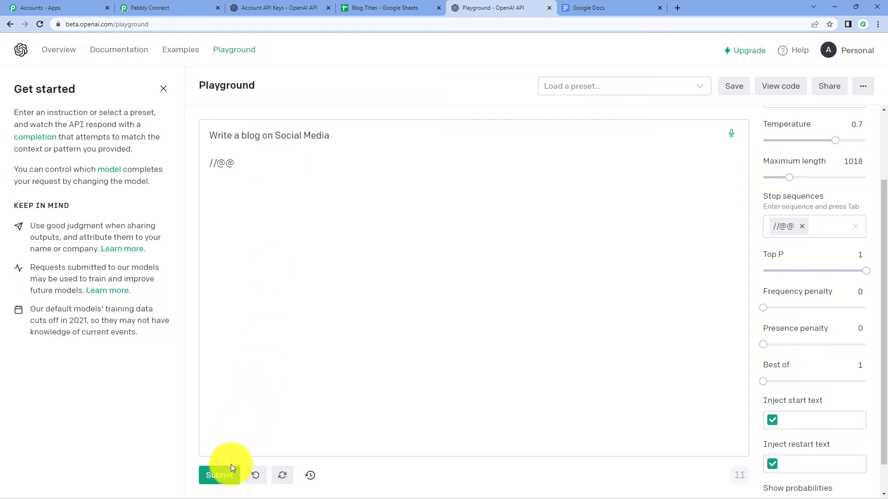
pyautogui.click(229, 472)
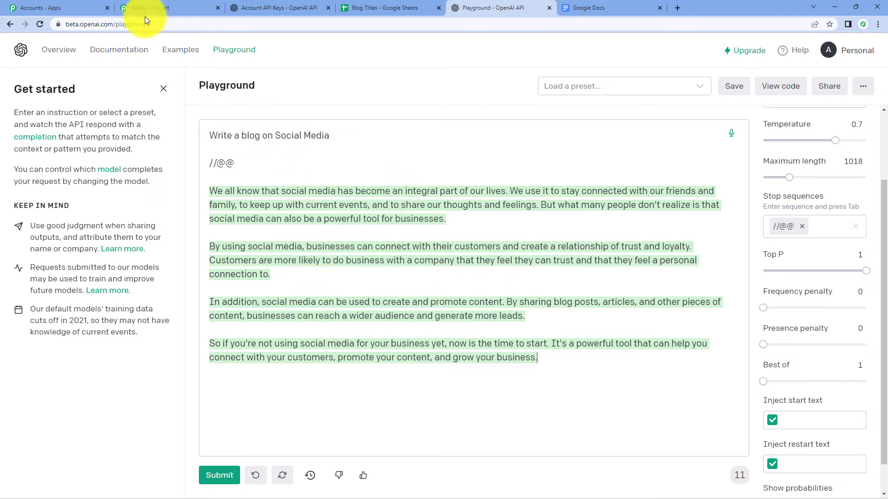
# In Pabbly's OpenAI step, select text-davinci-002 as the AI model
pyautogui.click(160, 5)
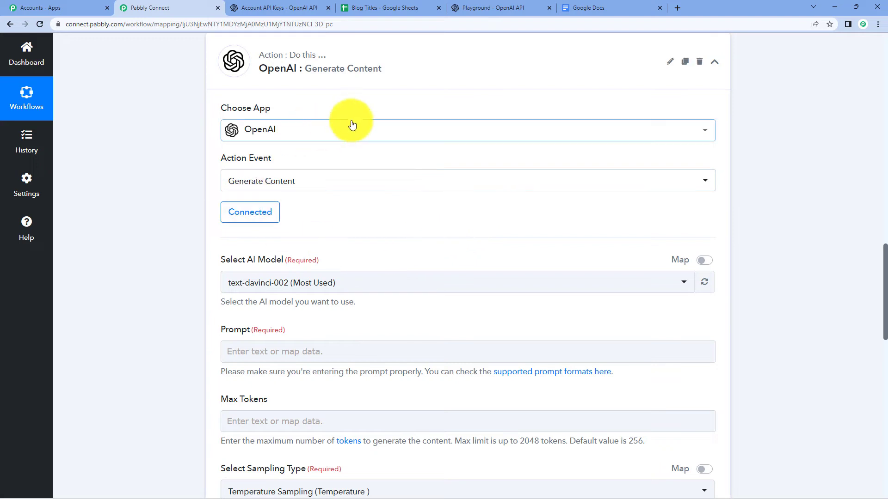
pyautogui.scroll(-2, 423, 147)
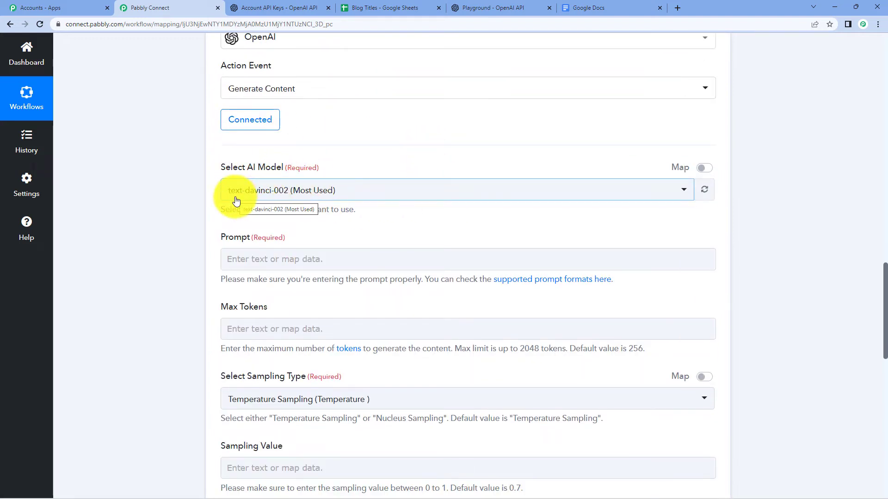
pyautogui.click(457, 190)
pyautogui.click(458, 190)
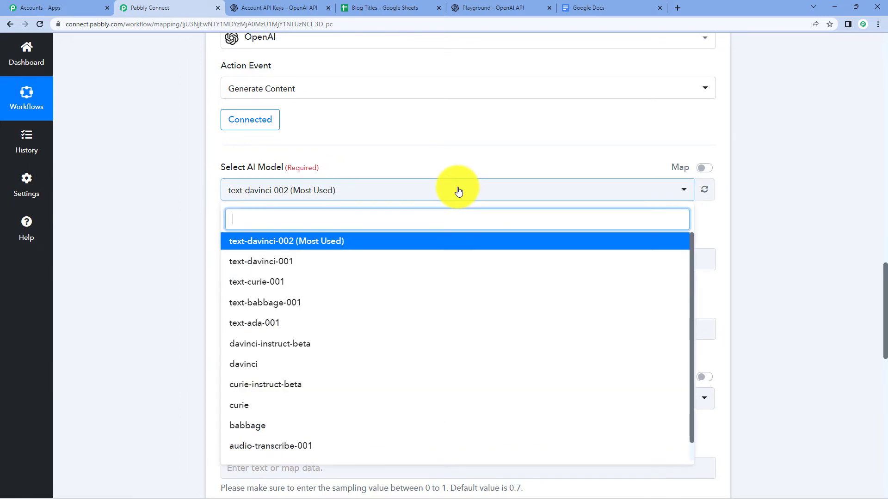
pyautogui.click(346, 241)
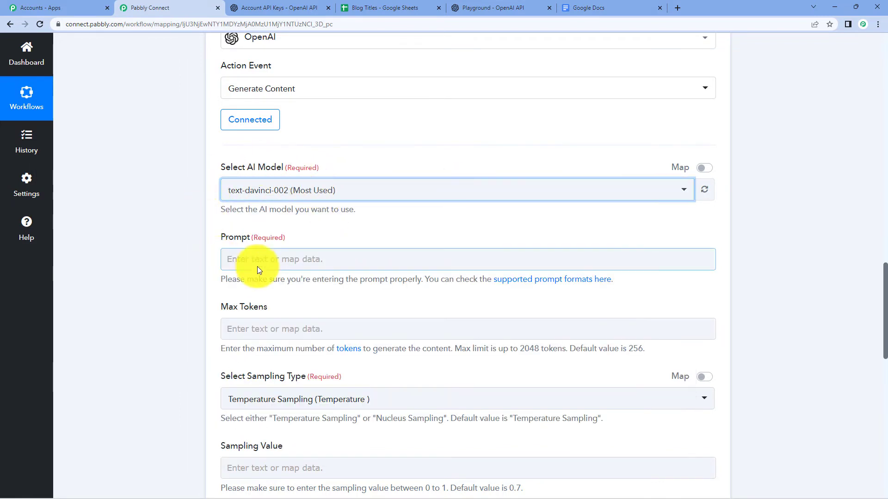
pyautogui.scroll(-1, 352, 203)
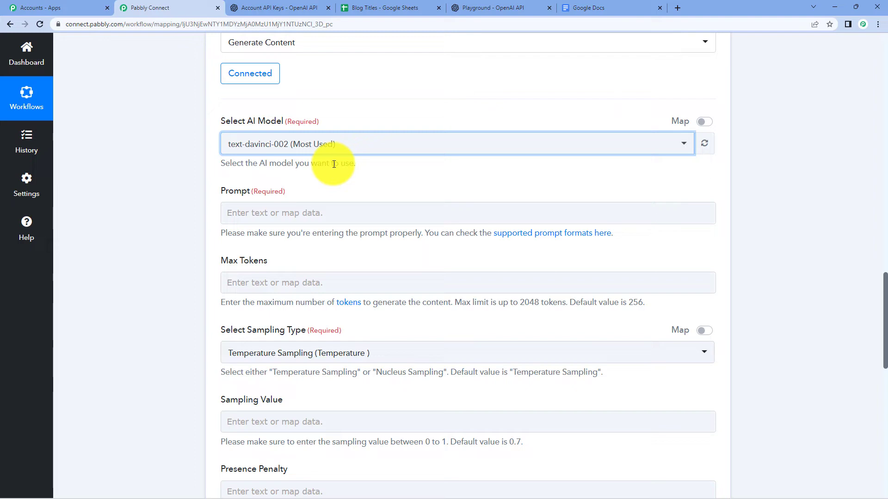
pyautogui.click(359, 7)
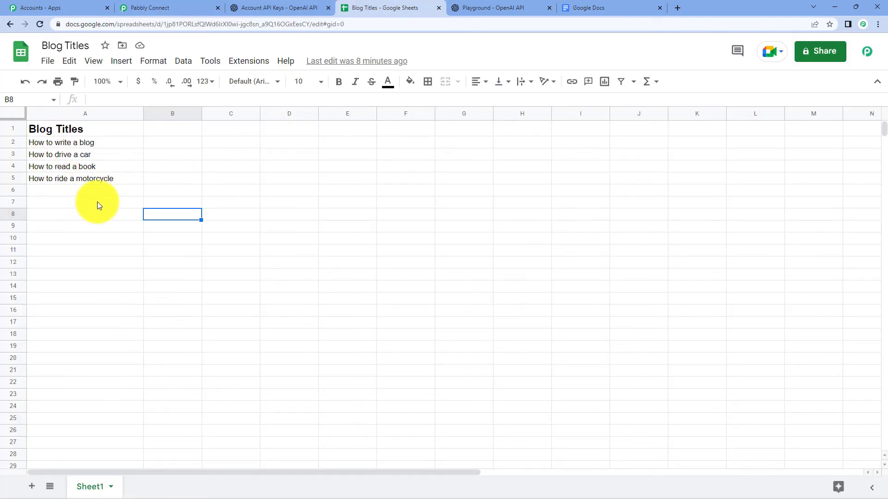
# Type 'Write a blog on -' into the OpenAI Prompt field
pyautogui.click(139, 6)
pyautogui.click(259, 212)
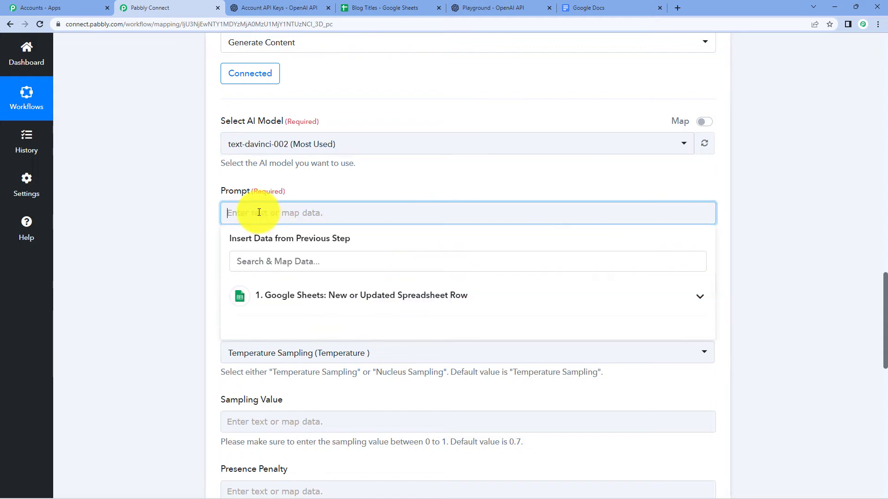
pyautogui.write('Write ')
pyautogui.write('a blog')
pyautogui.write(' on -')
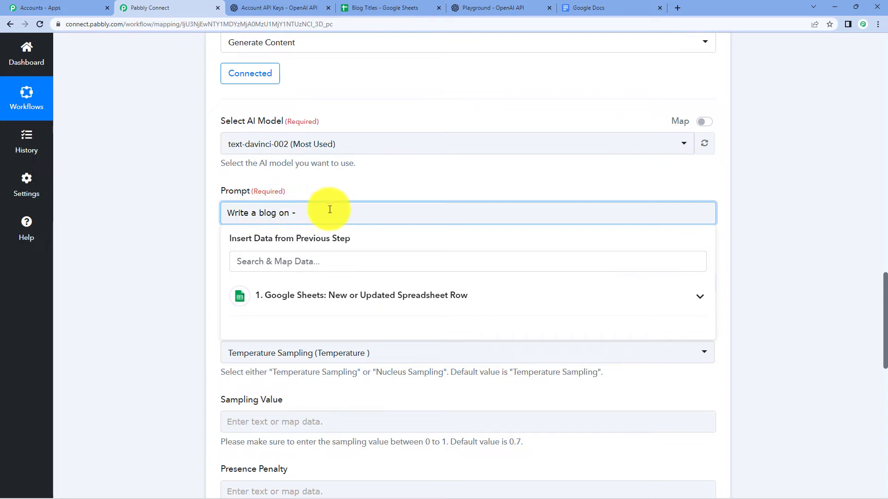
# Map the Google Sheets Blog Titles value 'How to ride a motorcycle' into the prompt
pyautogui.click(365, 7)
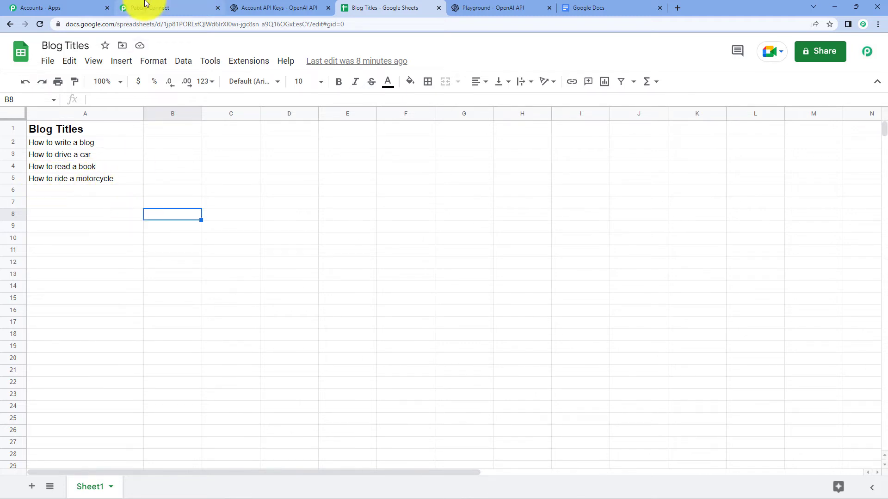
pyautogui.click(145, 4)
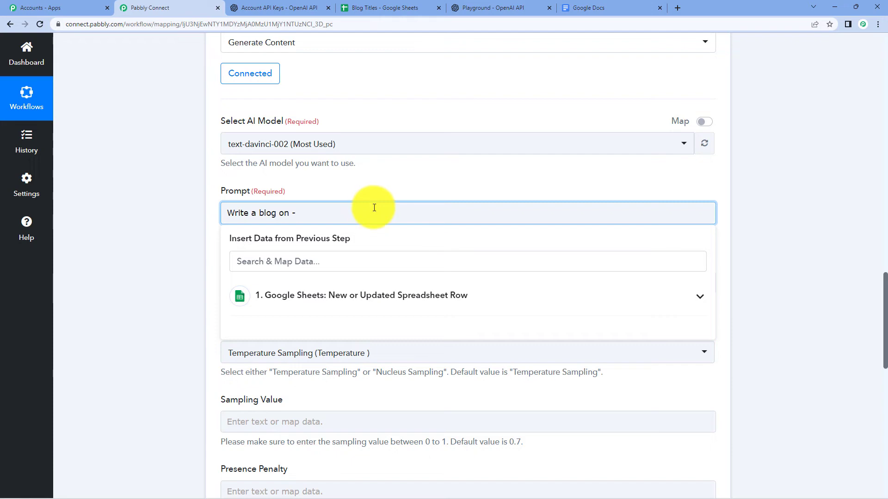
pyautogui.scroll(3, 373, 208)
pyautogui.scroll(5, 374, 207)
pyautogui.scroll(3, 272, 226)
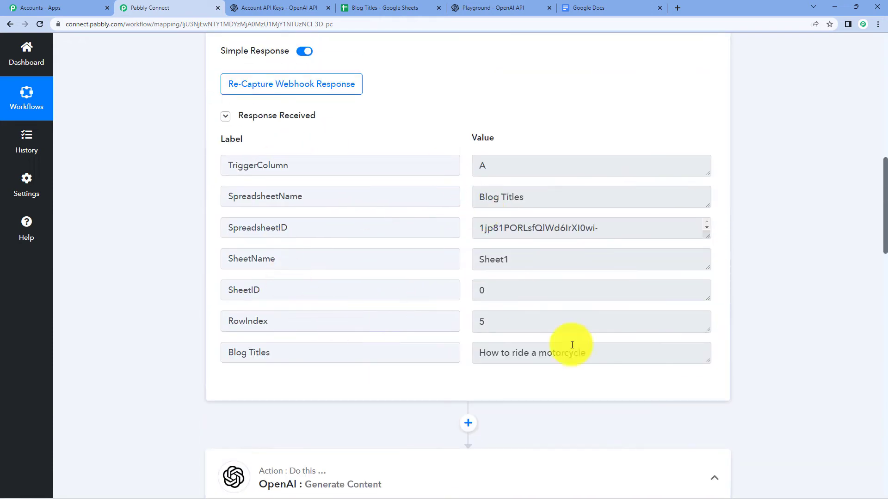
pyautogui.scroll(-5, 404, 97)
pyautogui.scroll(-4, 404, 99)
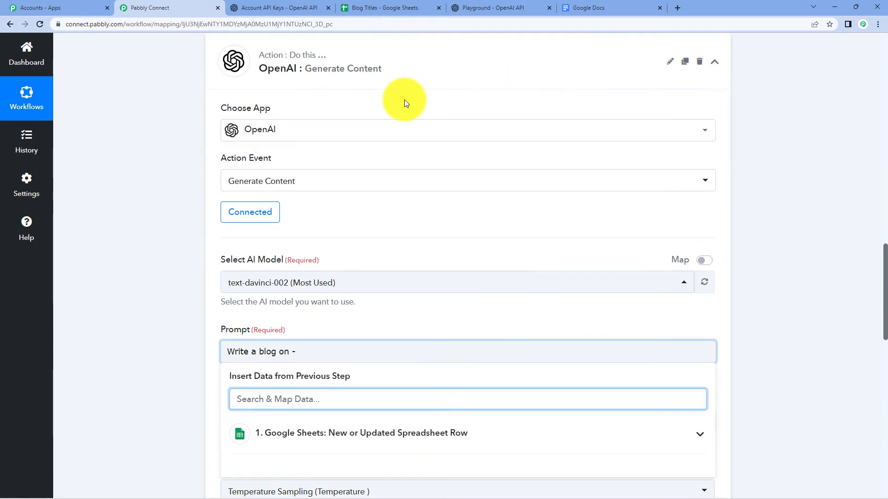
pyautogui.scroll(-4, 404, 99)
pyautogui.scroll(-2, 403, 107)
pyautogui.click(335, 200)
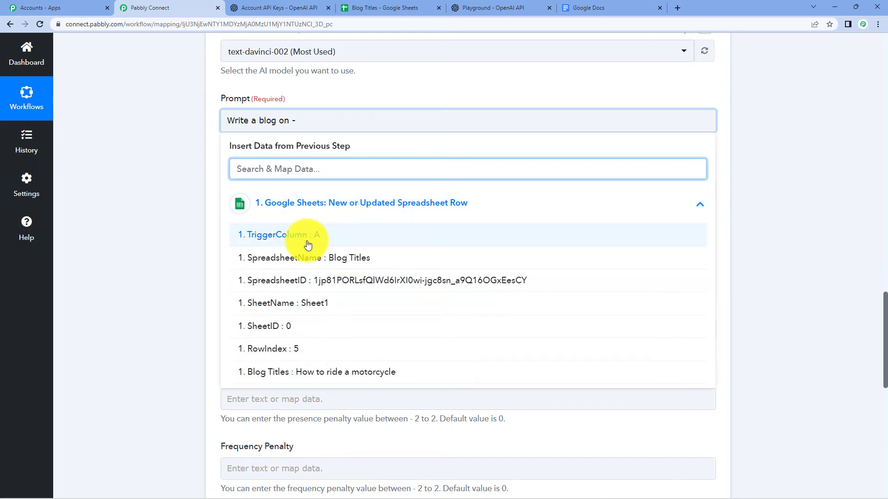
pyautogui.click(349, 377)
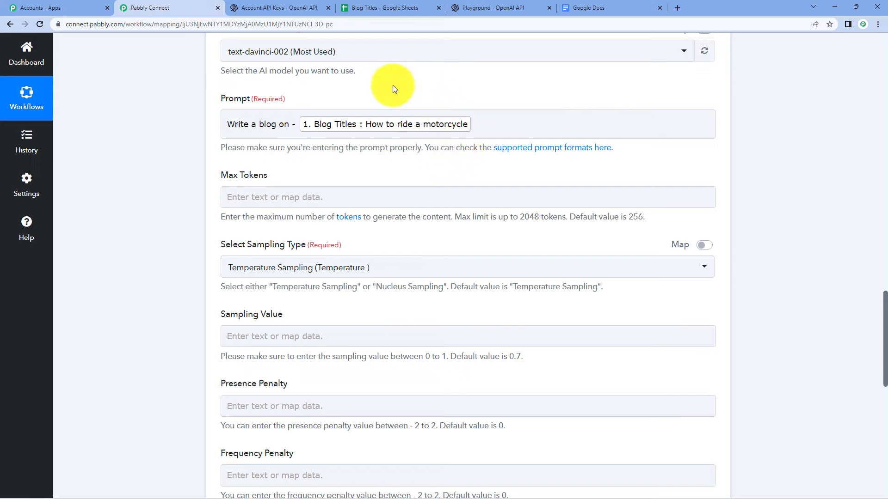
# Check the mapped blog-title prompt against the Blog Titles sheet, then begin entering Max Tokens
pyautogui.click(357, 126)
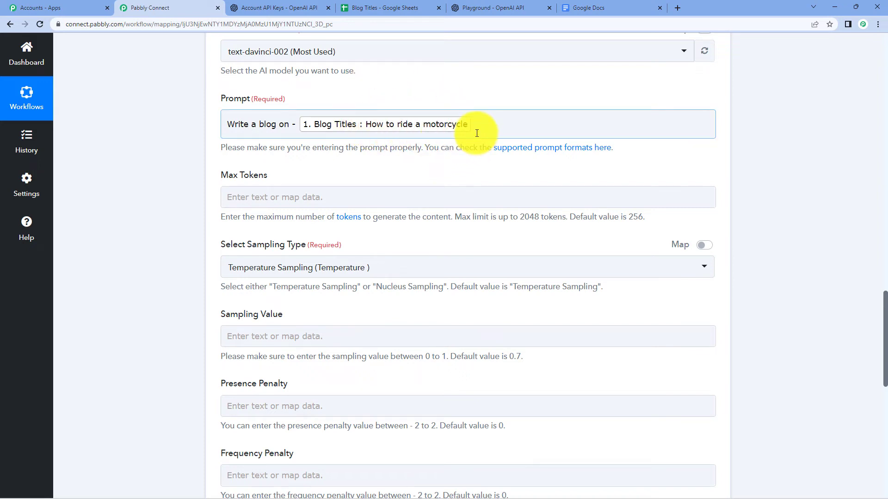
pyautogui.click(316, 96)
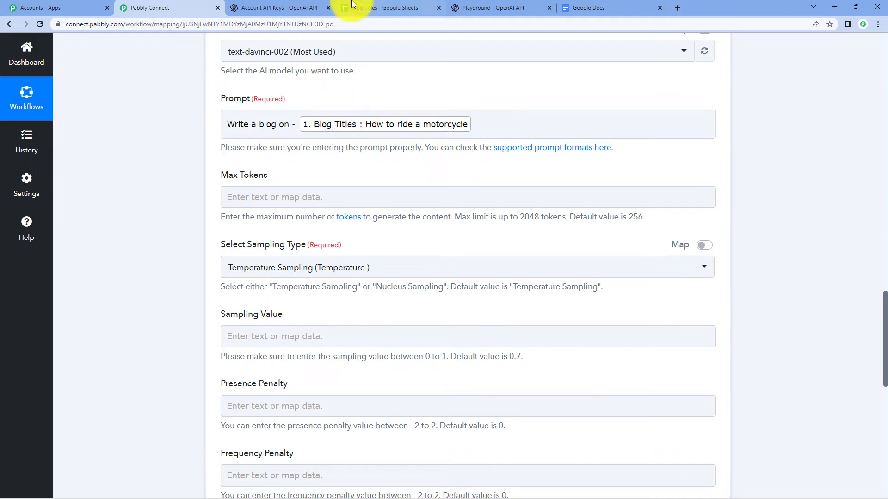
pyautogui.click(370, 8)
pyautogui.click(139, 8)
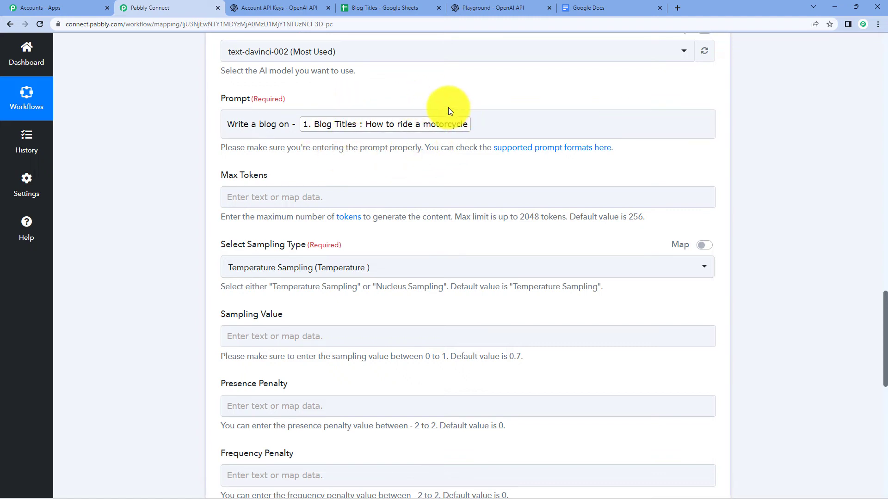
pyautogui.click(366, 132)
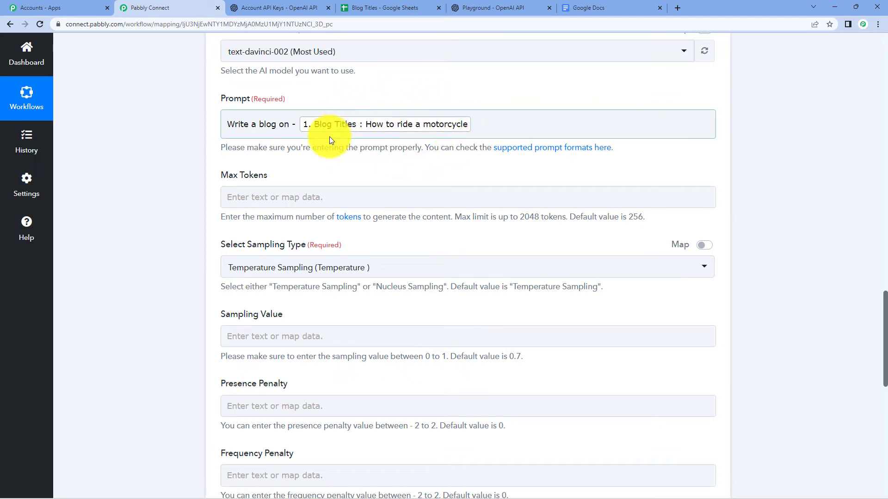
pyautogui.click(428, 109)
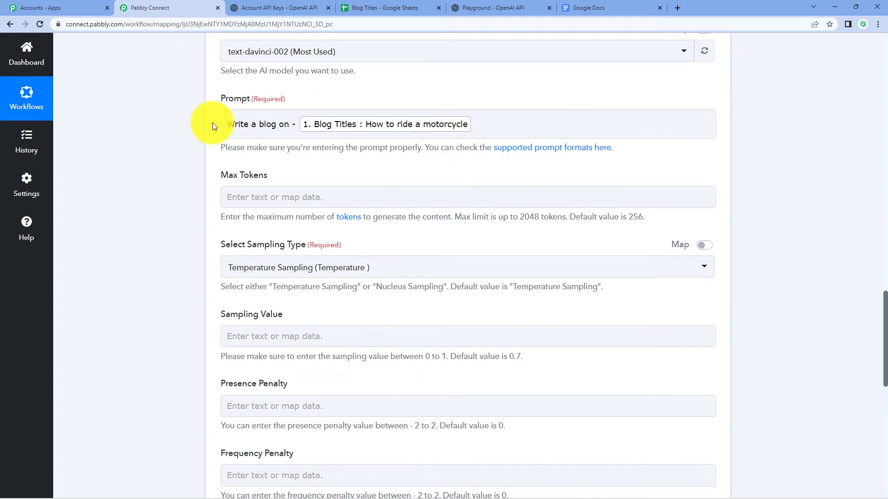
pyautogui.click(224, 124)
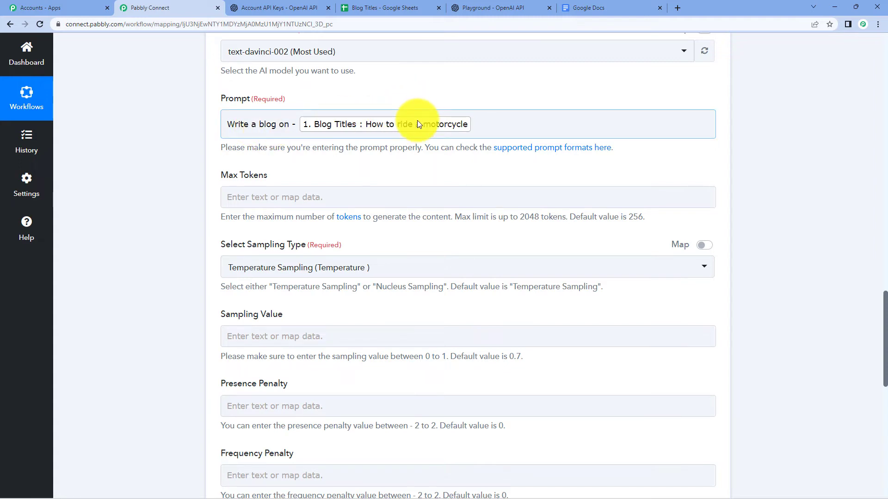
pyautogui.click(239, 165)
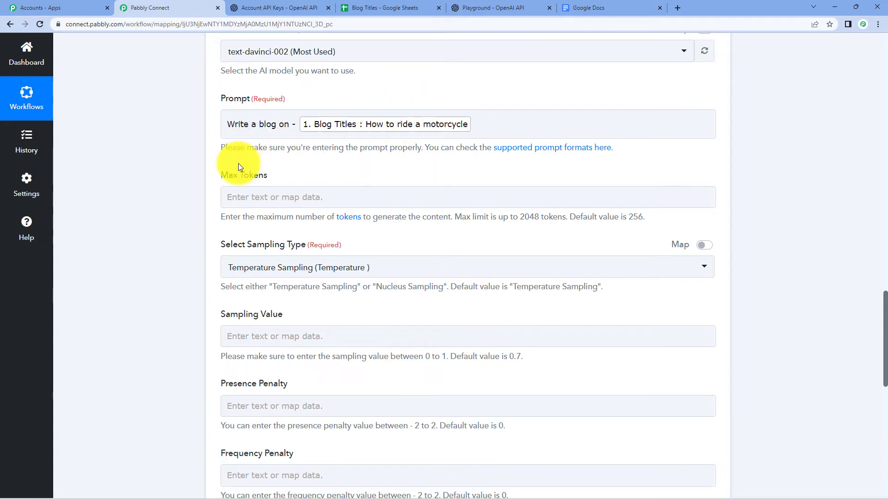
pyautogui.click(255, 199)
# Set Max Tokens to 1000 for the OpenAI content generation
pyautogui.write('1000')
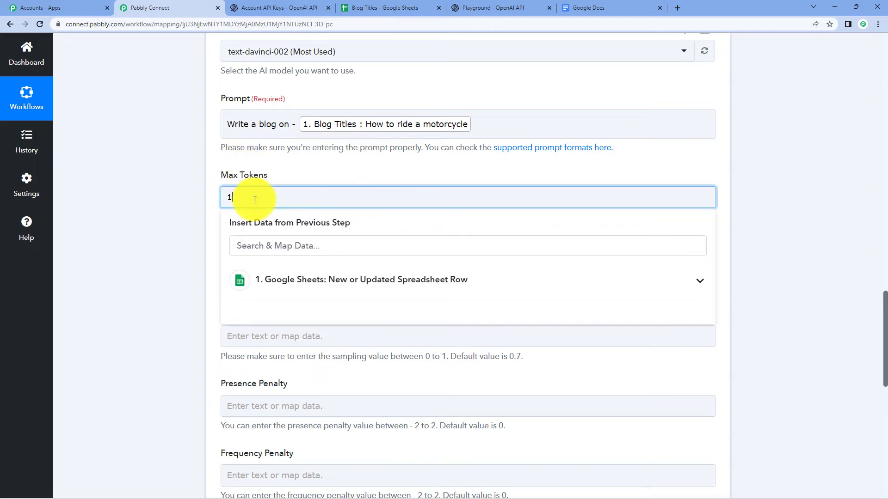
pyautogui.click(186, 202)
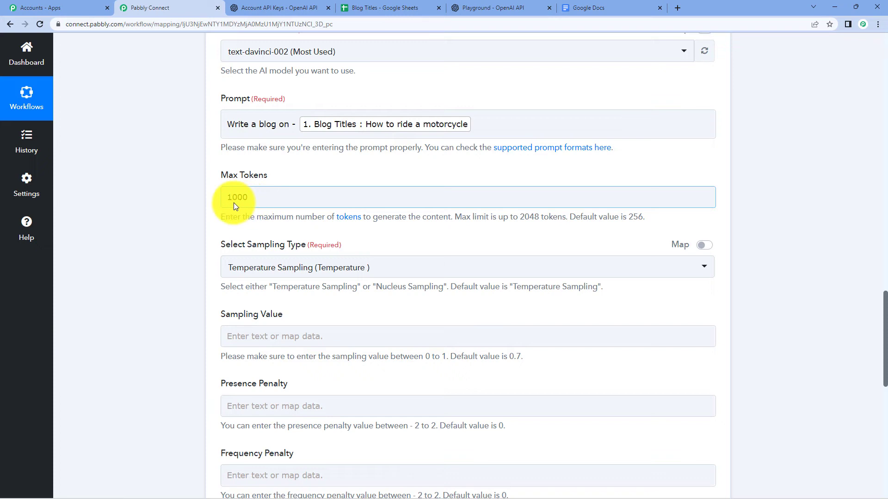
pyautogui.click(279, 176)
pyautogui.scroll(-2, 268, 139)
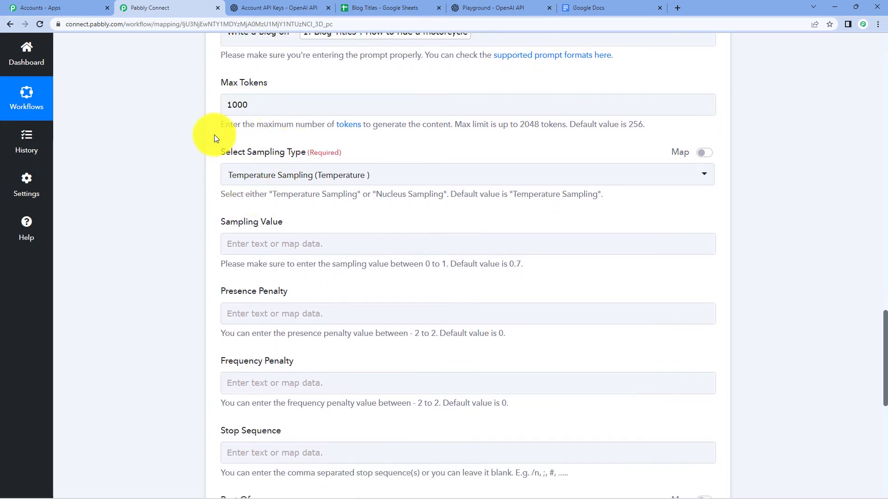
# Keep Temperature Sampling and enter a sampling value of 0.7
pyautogui.click(293, 184)
pyautogui.click(293, 185)
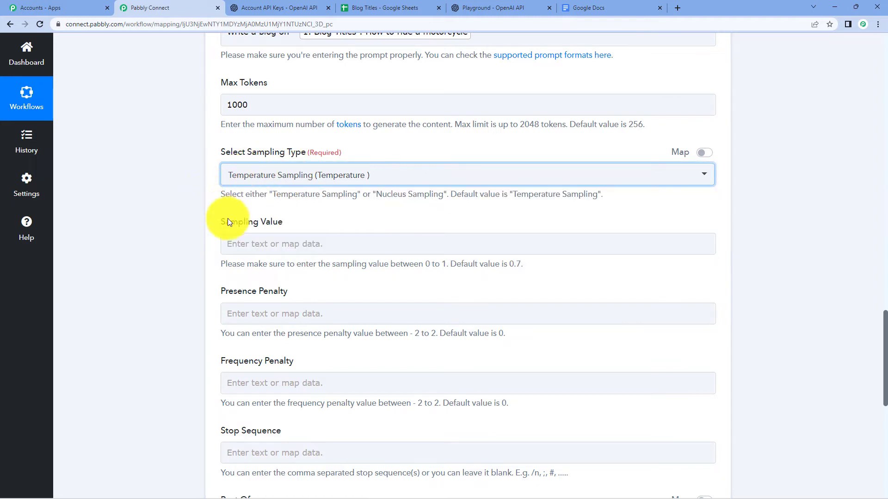
pyautogui.click(257, 244)
pyautogui.write('0.7')
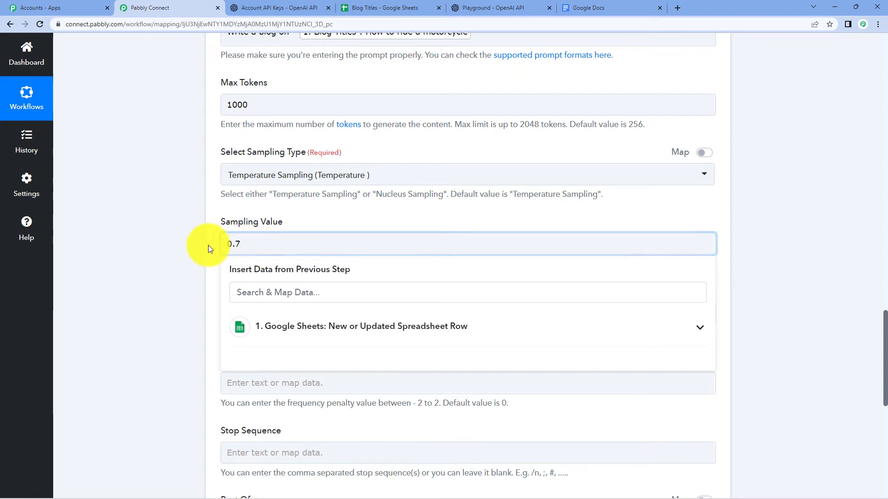
pyautogui.click(170, 257)
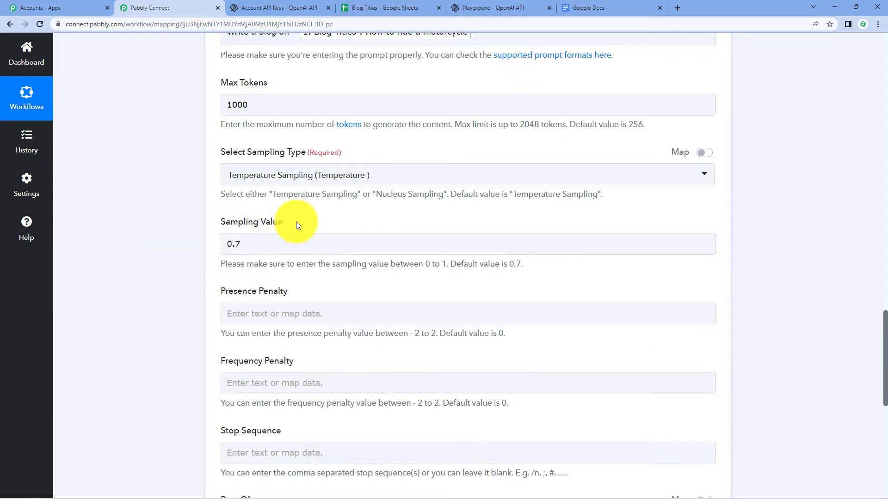
pyautogui.scroll(-3, 271, 197)
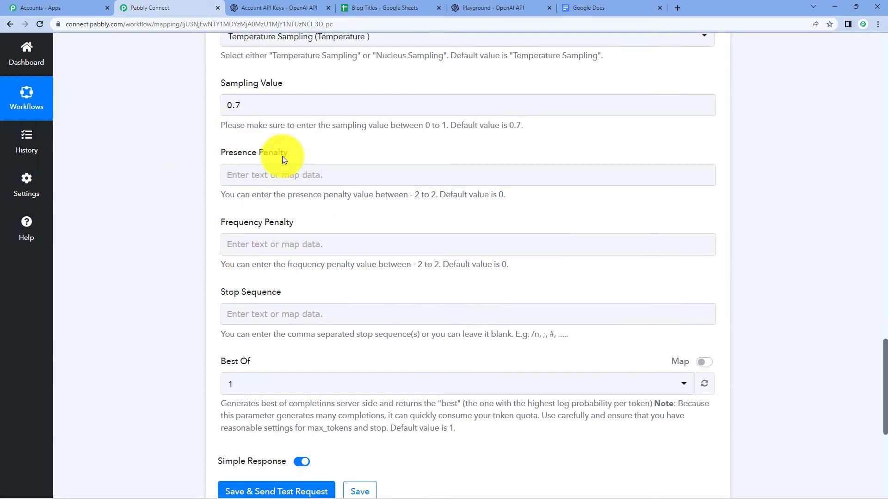
pyautogui.click(323, 167)
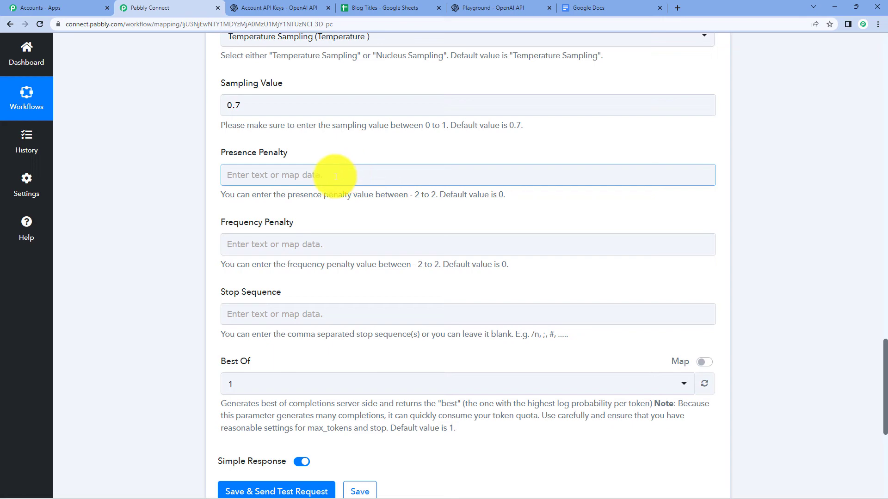
pyautogui.scroll(-2, 400, 222)
pyautogui.scroll(-2, 405, 203)
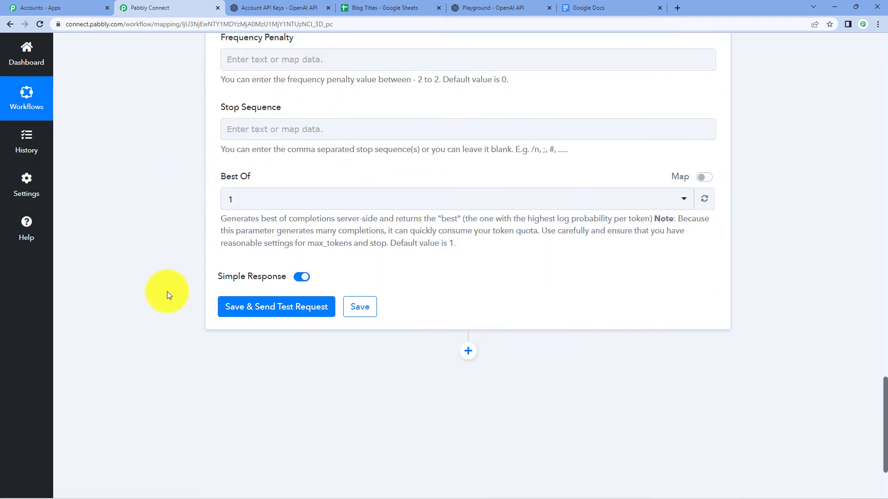
# Save the OpenAI step and send a test request to generate the blog post
pyautogui.click(238, 312)
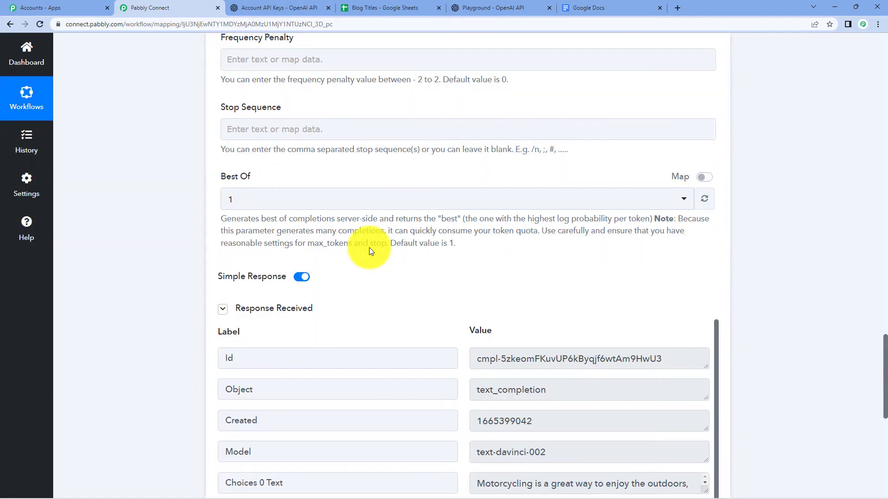
pyautogui.scroll(-2, 768, 249)
pyautogui.scroll(-2, 681, 257)
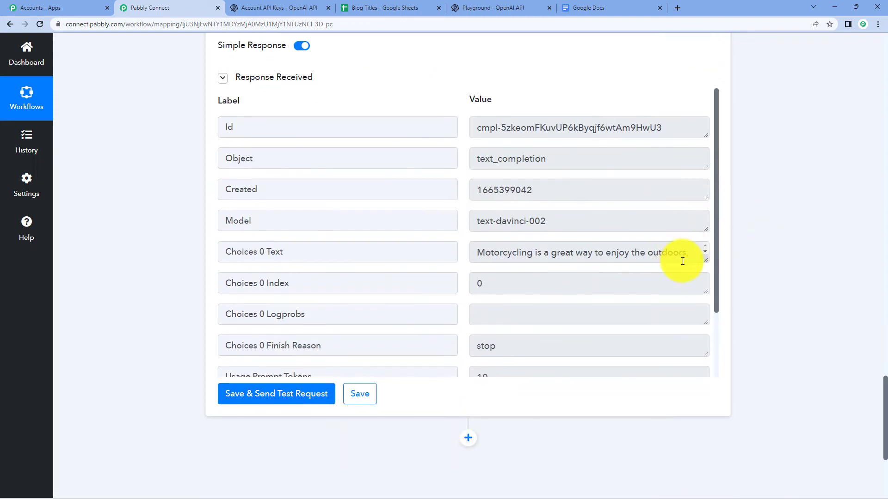
pyautogui.scroll(5, 681, 260)
pyautogui.scroll(10, 684, 265)
pyautogui.scroll(5, 687, 268)
pyautogui.scroll(4, 687, 267)
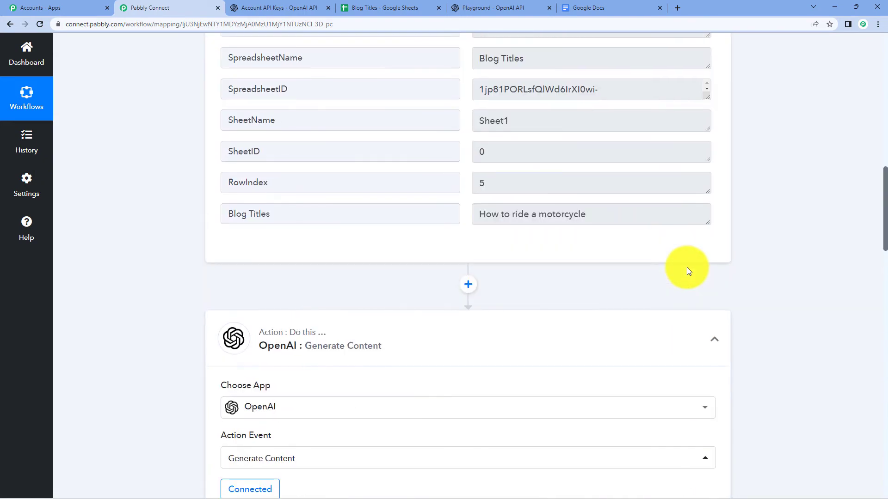
pyautogui.scroll(-8, 687, 268)
pyautogui.scroll(-3, 828, 288)
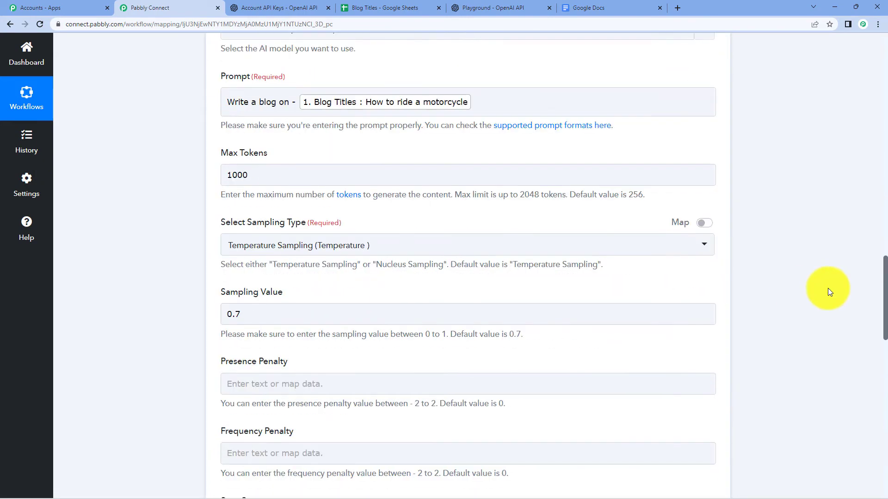
pyautogui.scroll(-5, 827, 288)
pyautogui.scroll(-6, 826, 288)
pyautogui.scroll(-1, 826, 292)
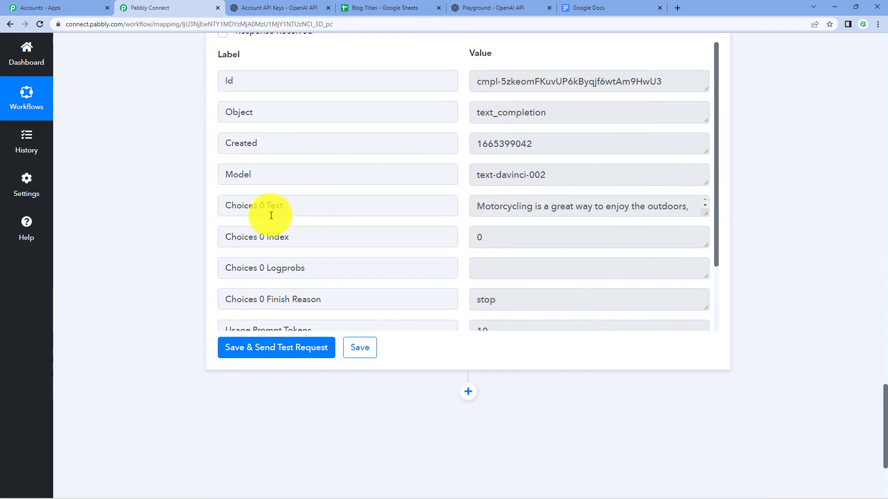
# Enlarge the Choices 0 Text box to read the generated motorcycle-riding tips
pyautogui.moveTo(706, 213); pyautogui.dragTo(703, 324)
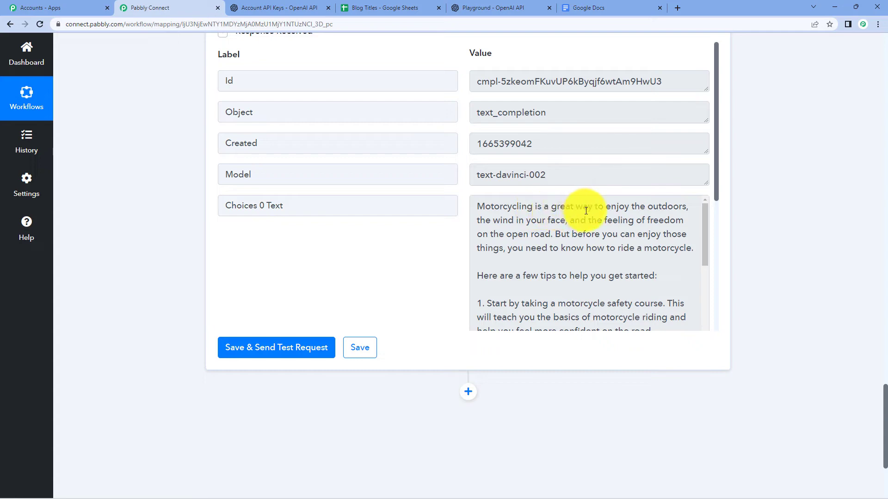
pyautogui.scroll(-3, 604, 218)
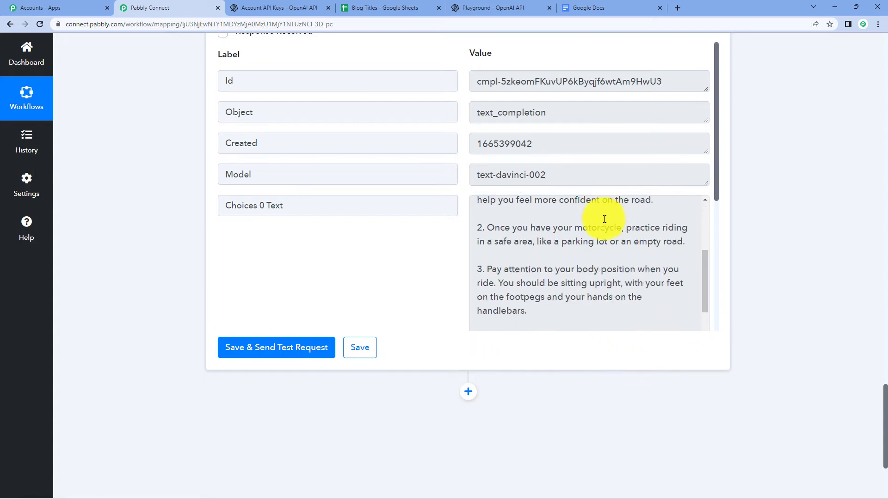
pyautogui.scroll(-3, 604, 217)
pyautogui.scroll(-3, 604, 219)
pyautogui.scroll(2, 603, 218)
pyautogui.scroll(5, 586, 204)
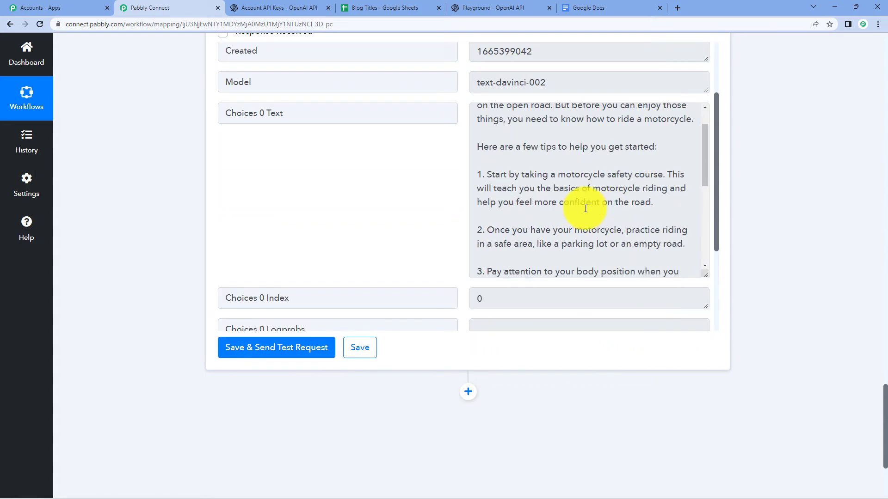
pyautogui.scroll(-3, 582, 169)
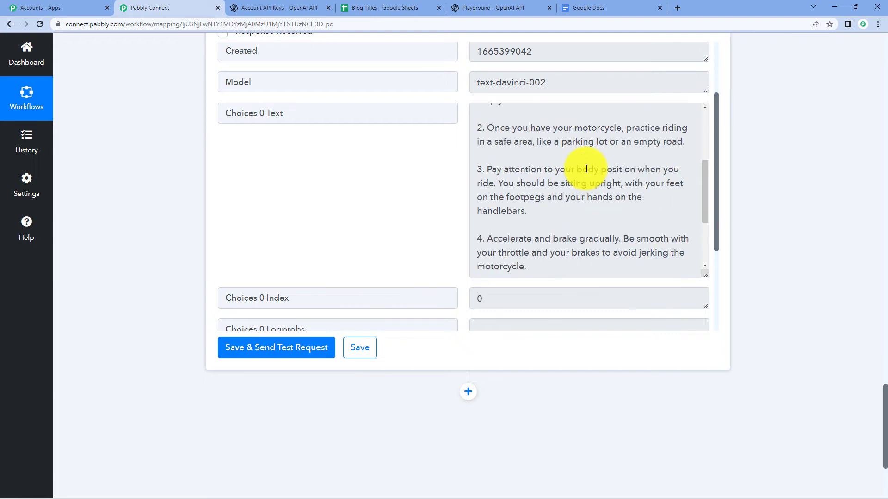
pyautogui.scroll(-2, 585, 169)
pyautogui.scroll(5, 586, 168)
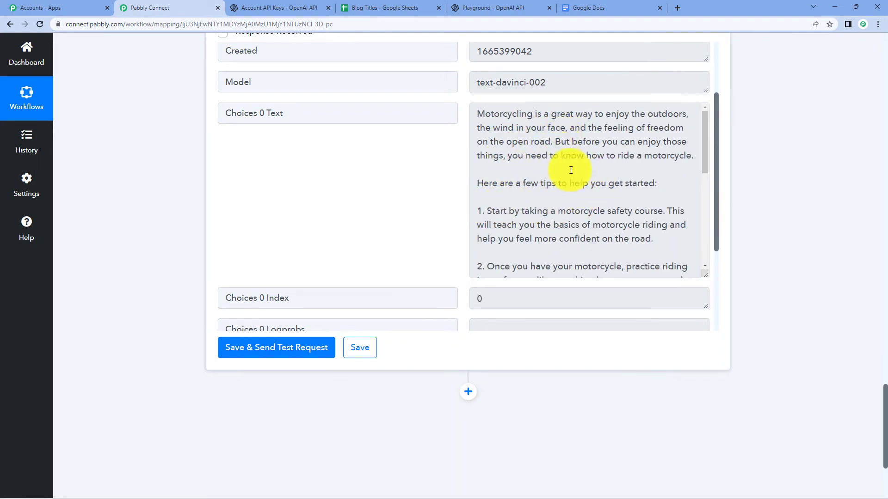
pyautogui.scroll(-1, 590, 142)
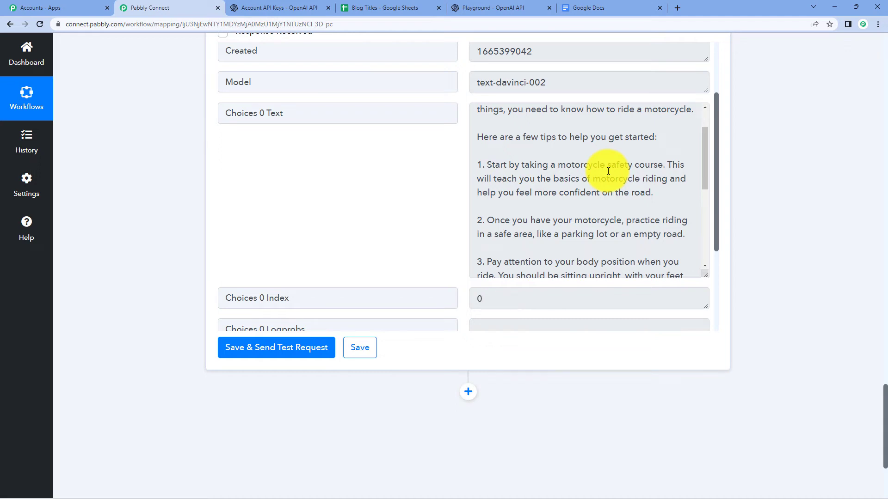
pyautogui.scroll(-3, 630, 267)
pyautogui.scroll(-3, 729, 282)
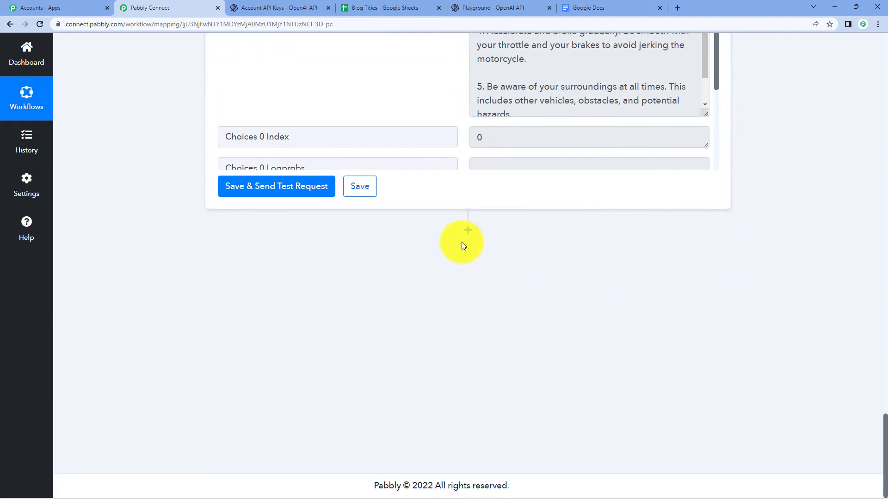
# Add a Google Docs action step using the Create a Blank Document event
pyautogui.click(467, 231)
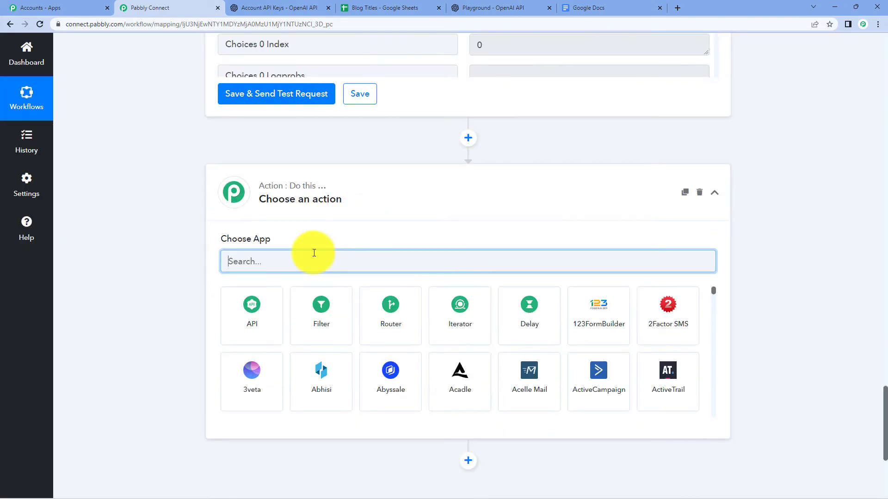
pyautogui.write('google')
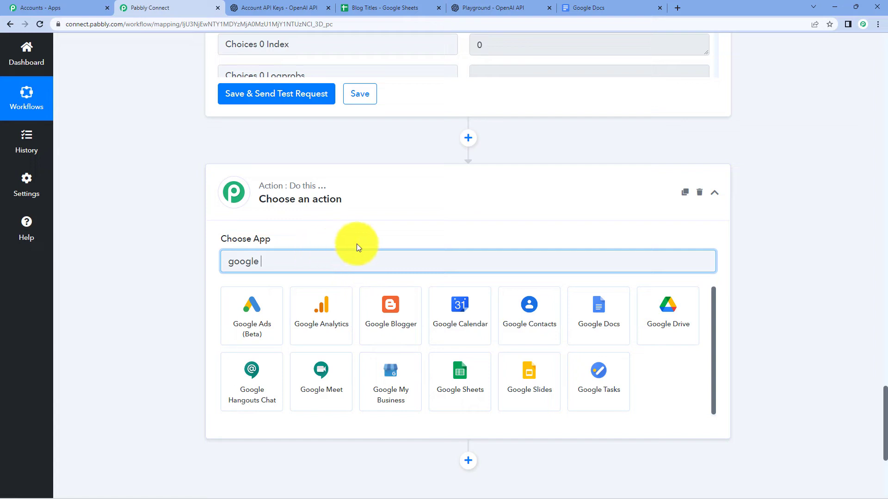
pyautogui.click(584, 306)
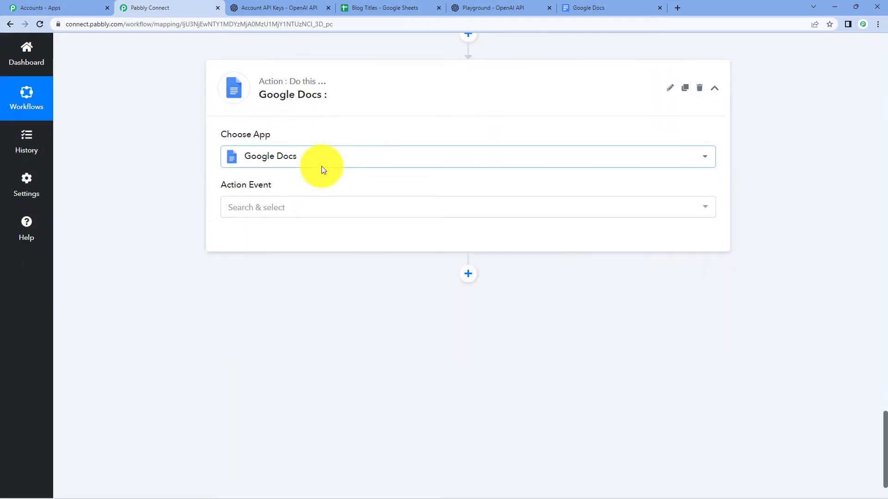
pyautogui.click(287, 173)
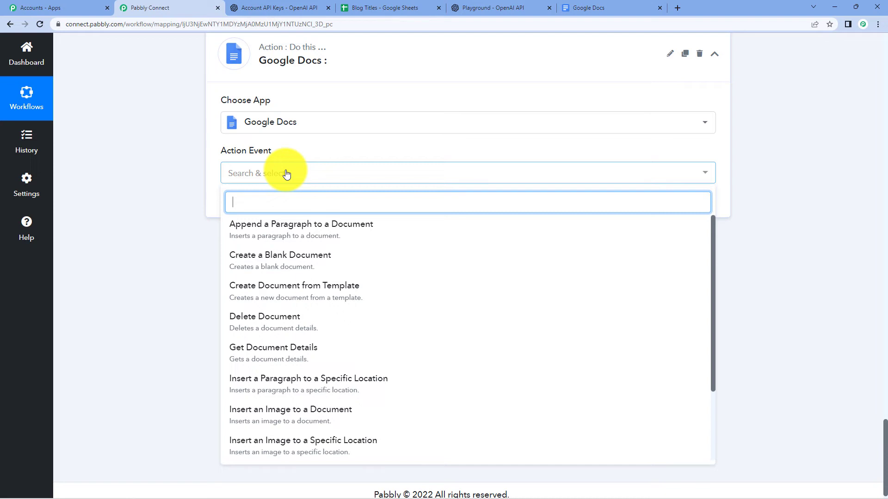
pyautogui.click(375, 265)
# Connect a new Google Docs account by authorising the Google account
pyautogui.click(262, 206)
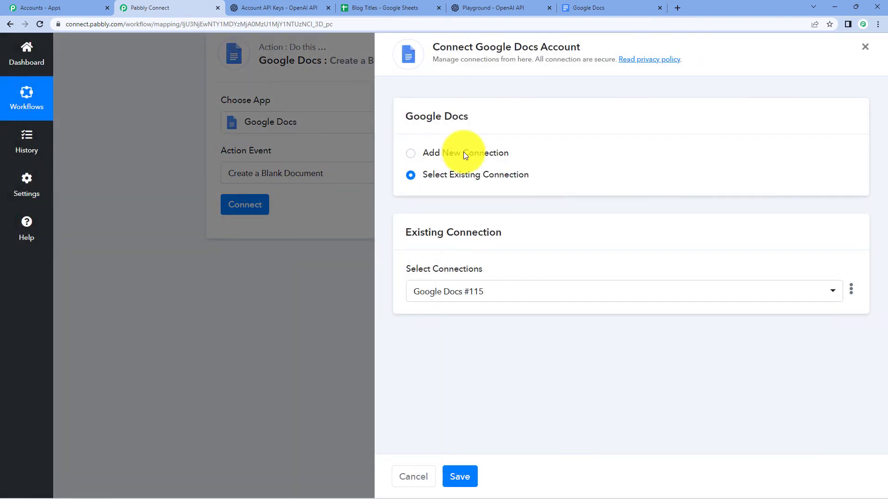
pyautogui.click(463, 152)
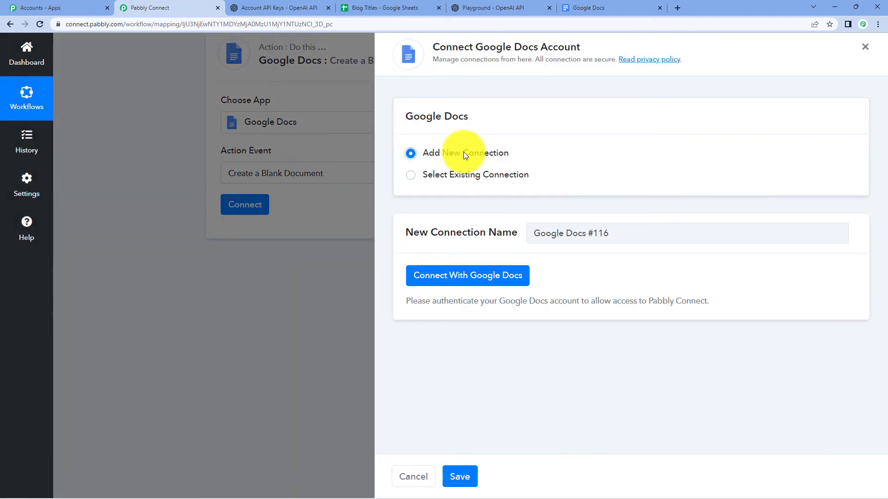
pyautogui.click(454, 279)
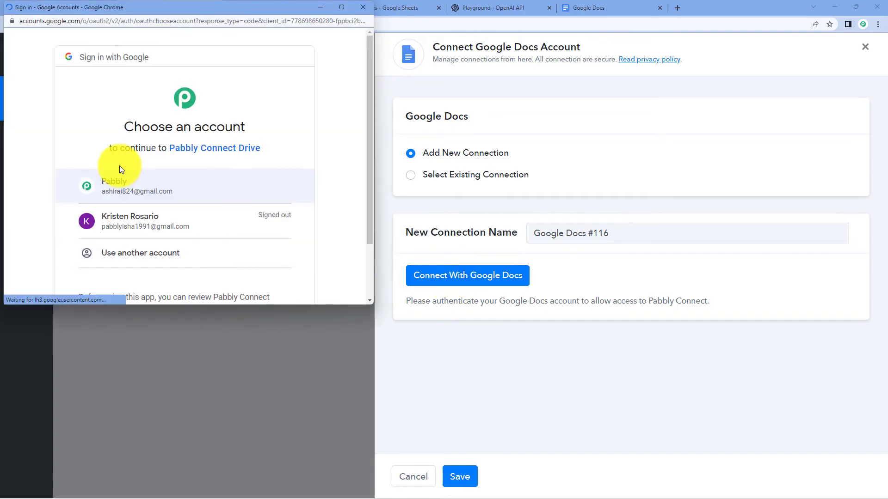
pyautogui.click(156, 174)
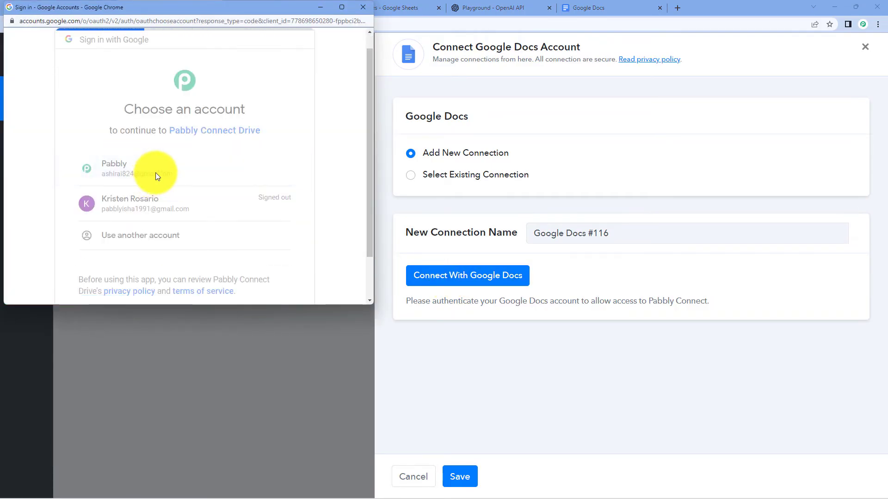
pyautogui.scroll(-5, 164, 155)
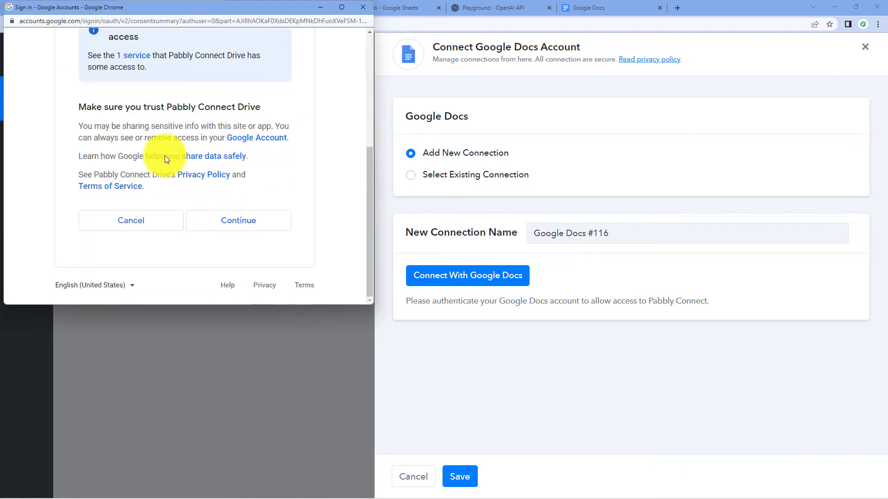
pyautogui.click(287, 217)
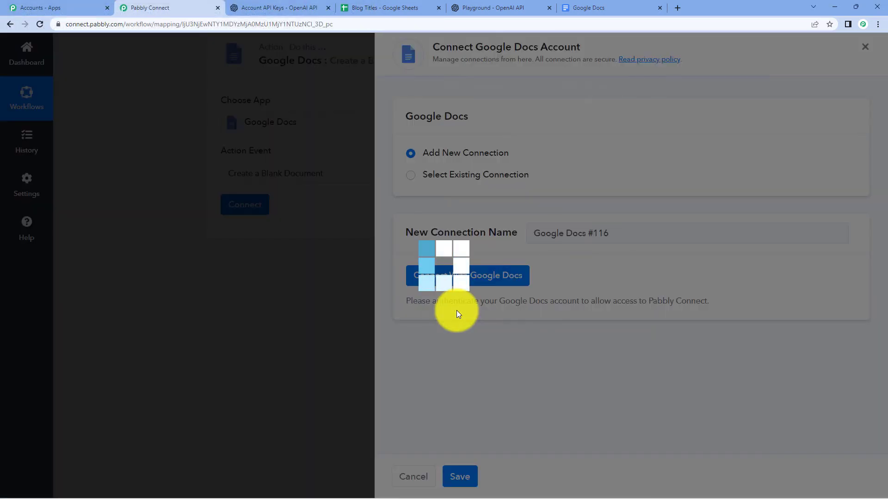
pyautogui.click(457, 311)
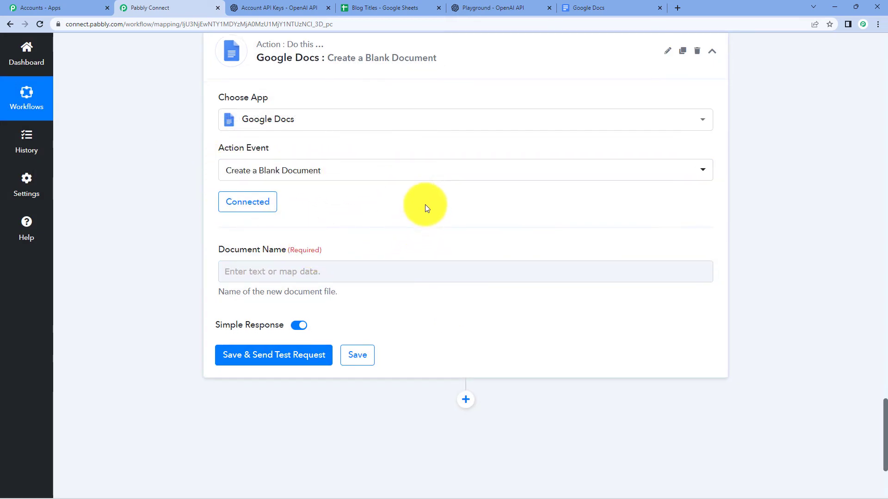
# Map the Google Sheets '1. Blog Titles' value into the Document Name field
pyautogui.scroll(-1, 380, 159)
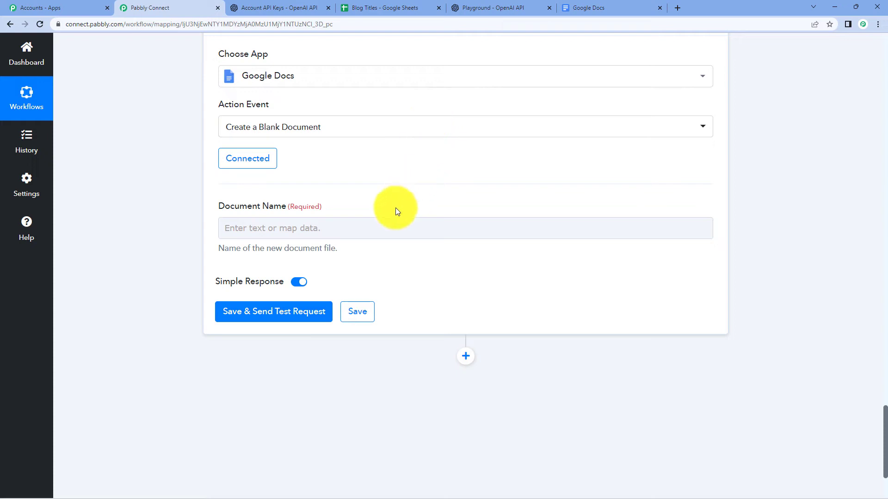
pyautogui.click(371, 223)
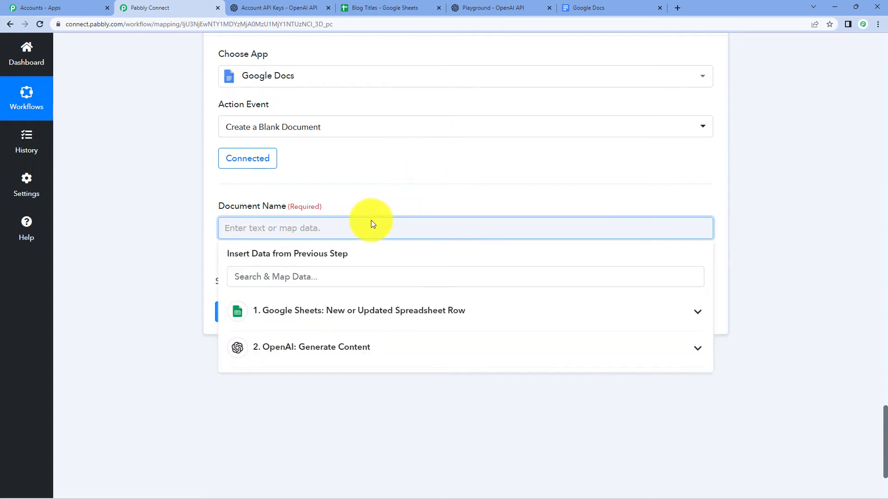
pyautogui.click(386, 311)
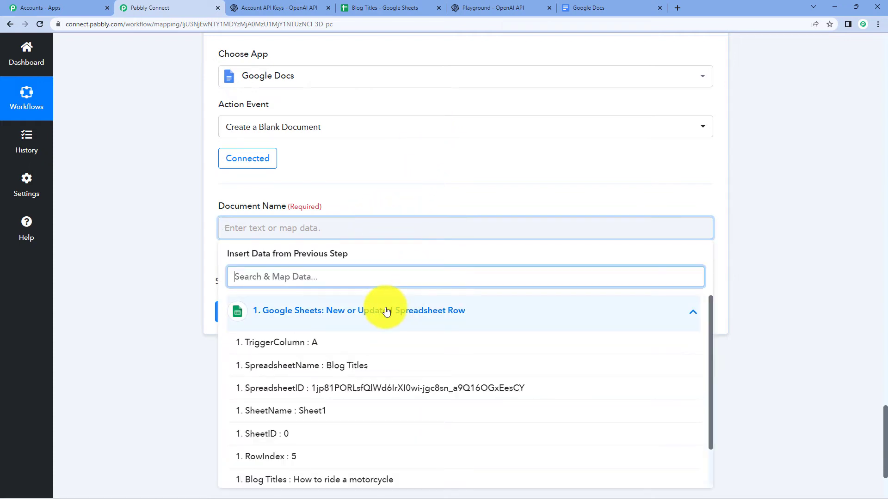
pyautogui.scroll(-2, 385, 314)
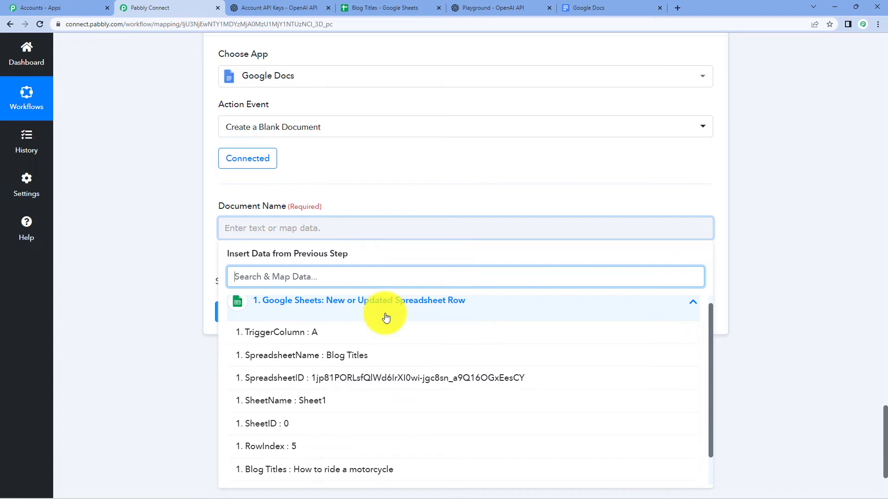
pyautogui.click(354, 443)
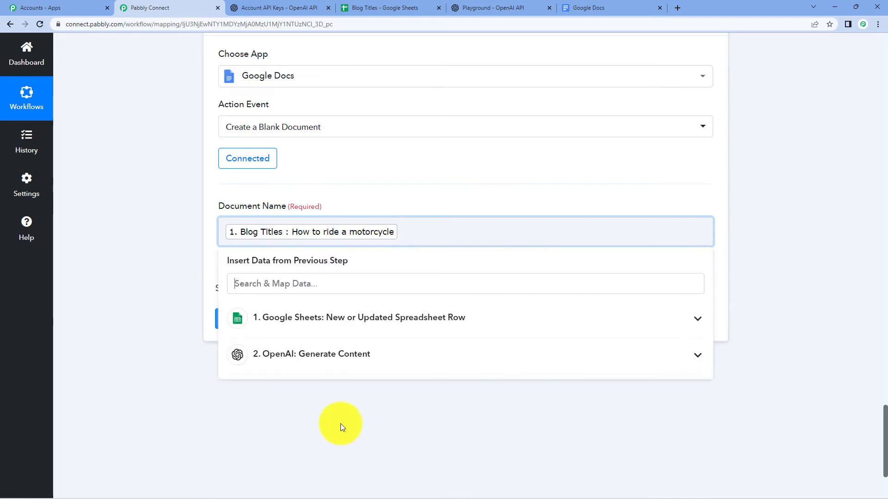
pyautogui.click(177, 270)
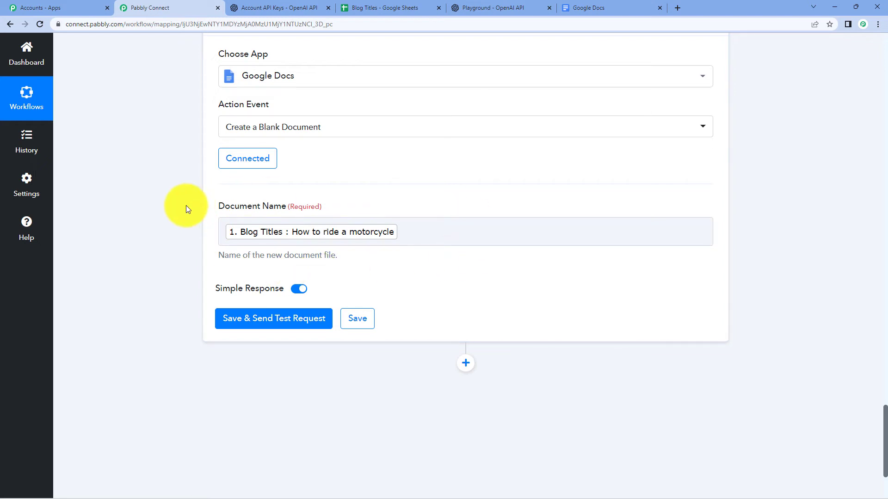
# Test-create the 'How to ride a motorcycle' document and check it in Google Docs
pyautogui.click(280, 329)
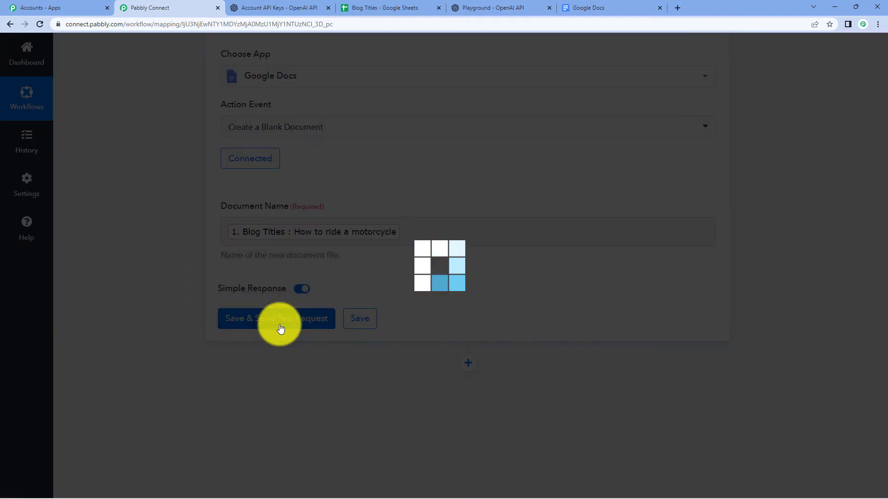
pyautogui.scroll(-1, 512, 232)
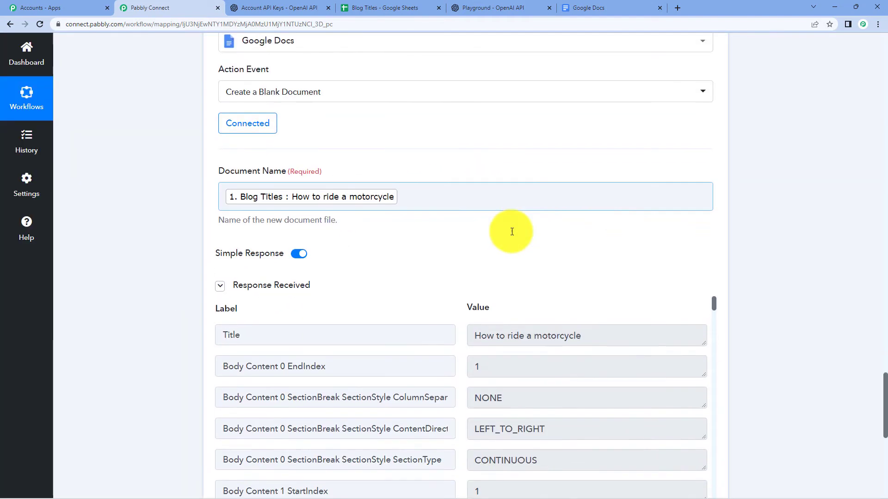
pyautogui.scroll(-1, 511, 231)
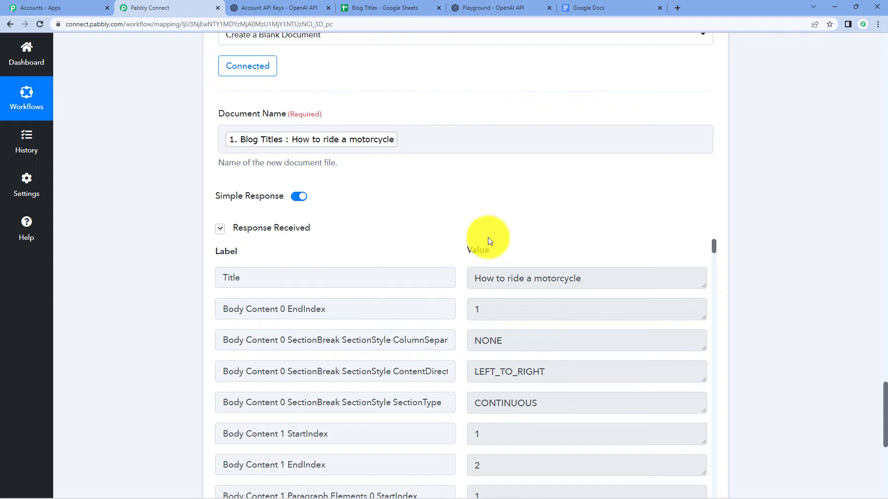
pyautogui.scroll(1, 487, 238)
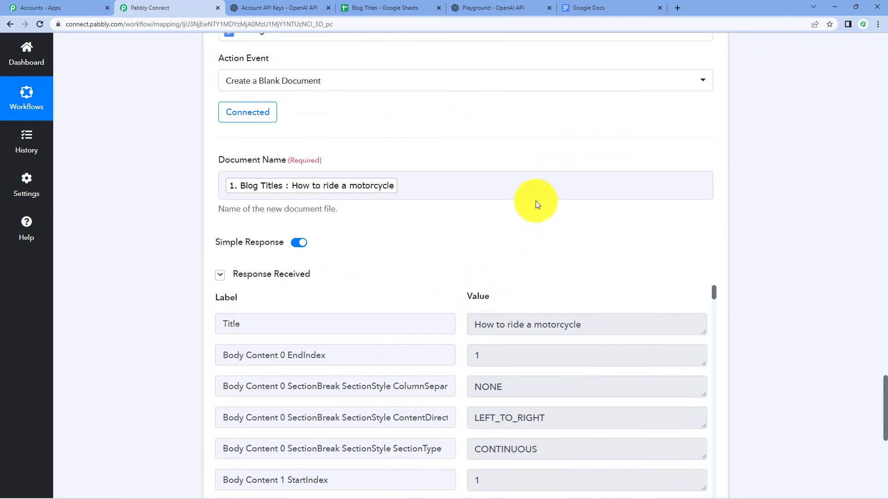
pyautogui.click(573, 4)
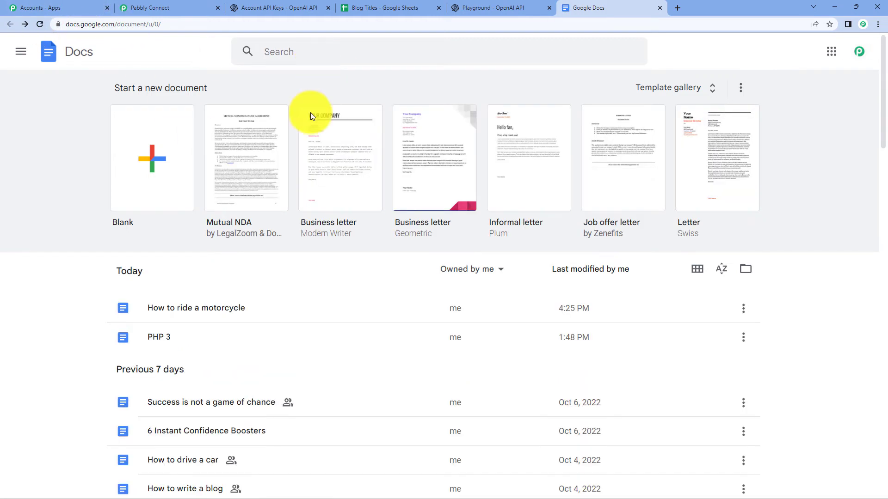
# Open the blank 'How to ride a motorcycle' document from the Docs home page
pyautogui.click(194, 309)
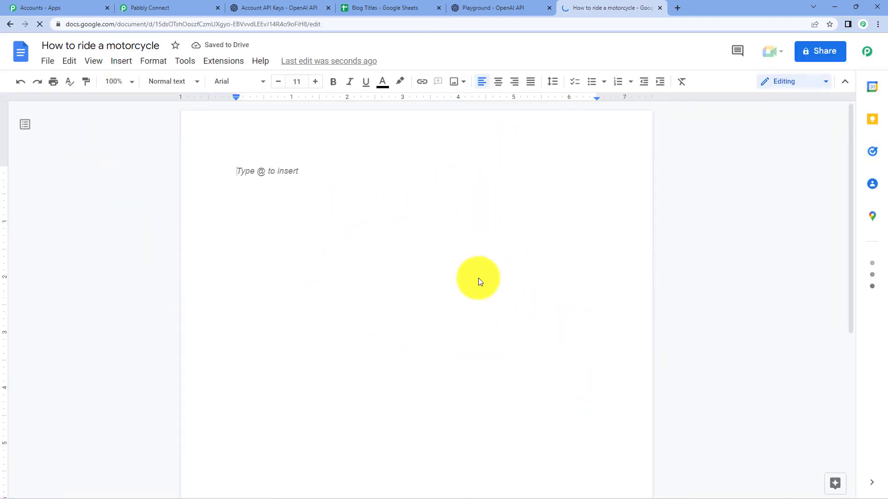
pyautogui.scroll(-3, 478, 278)
pyautogui.scroll(3, 364, 147)
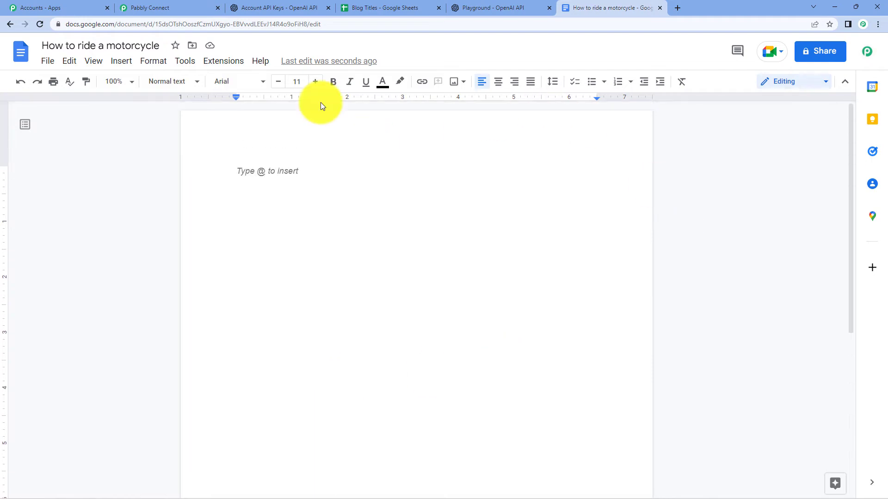
# Add another Google Docs step with the Append a Paragraph to a Document action
pyautogui.click(196, 7)
pyautogui.scroll(8, 586, 185)
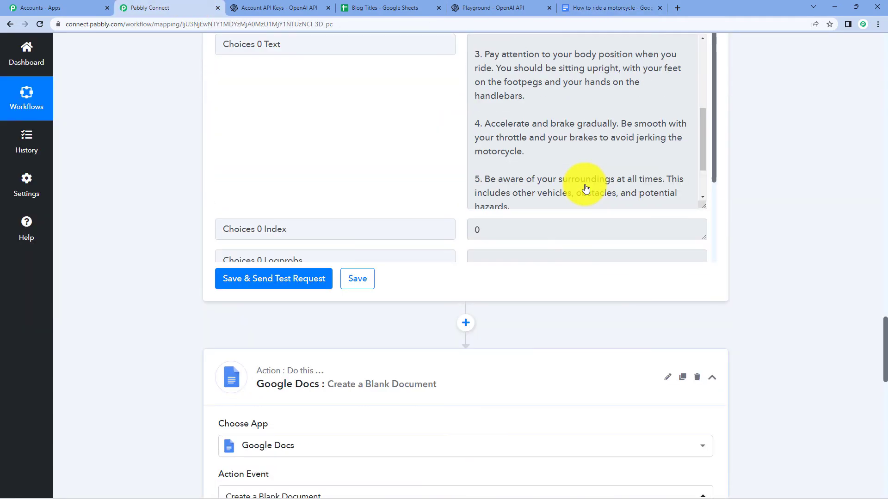
pyautogui.scroll(5, 532, 276)
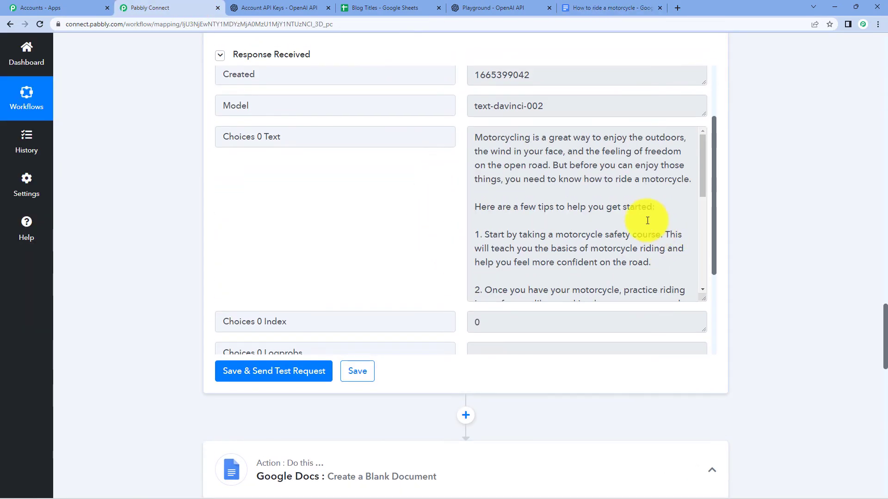
pyautogui.scroll(-5, 806, 232)
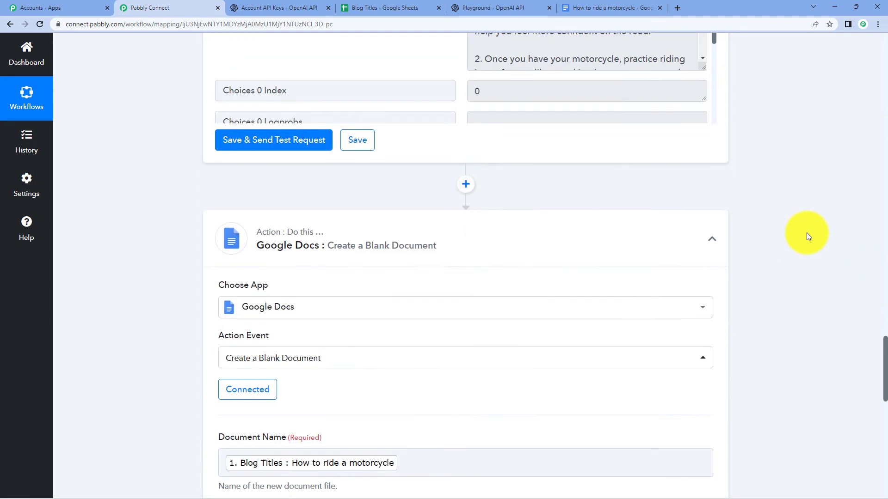
pyautogui.scroll(-6, 806, 232)
pyautogui.scroll(-9, 806, 232)
pyautogui.click(466, 234)
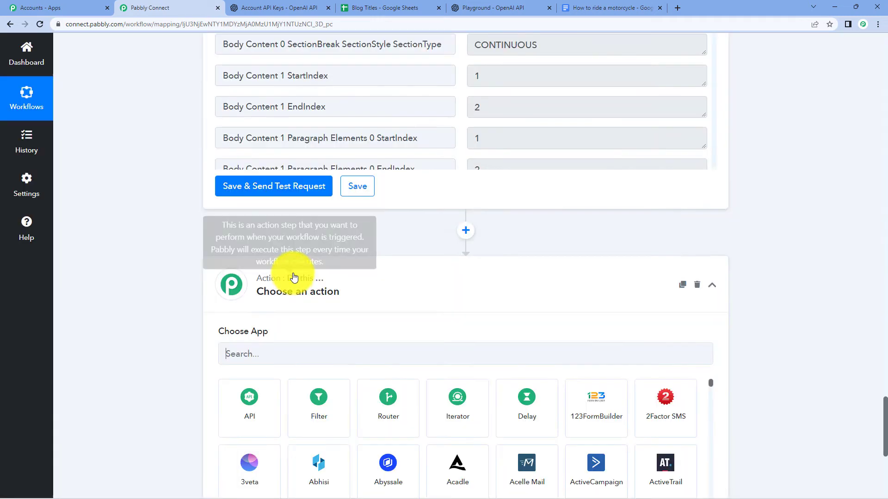
pyautogui.write('g')
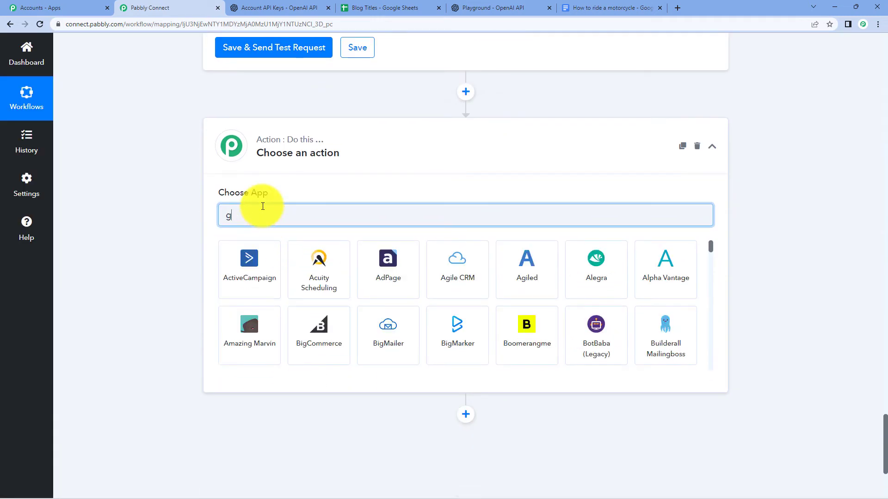
pyautogui.write('oogle do')
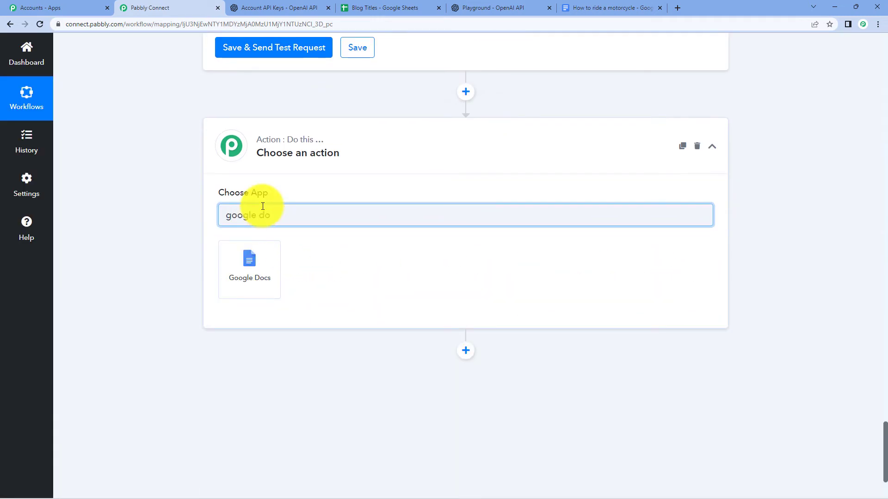
pyautogui.click(252, 273)
pyautogui.click(254, 271)
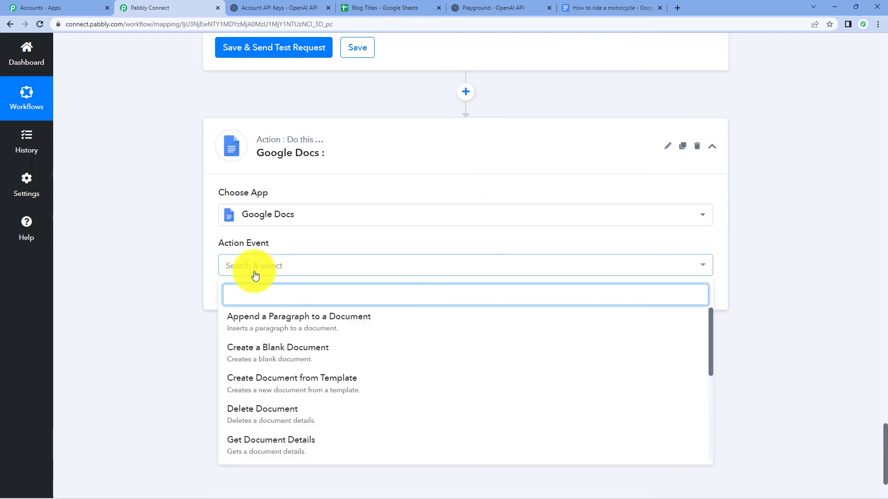
pyautogui.click(285, 330)
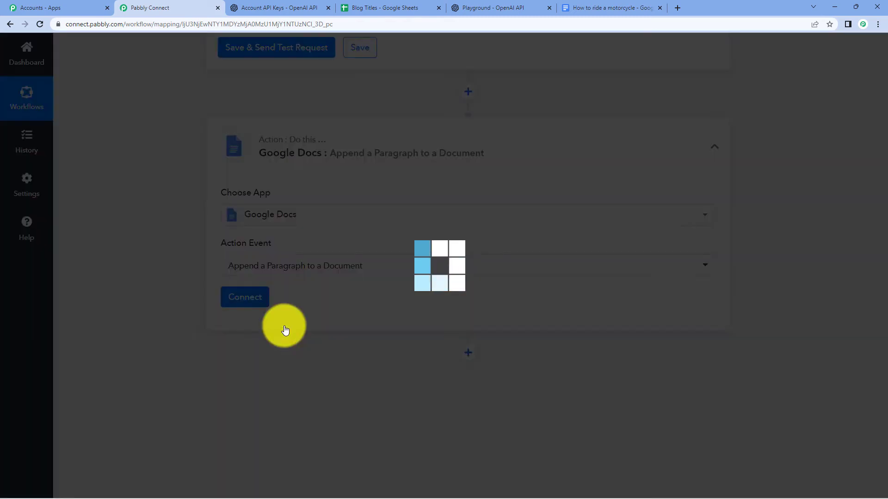
# Connect the step using the existing Google Docs connection
pyautogui.click(255, 299)
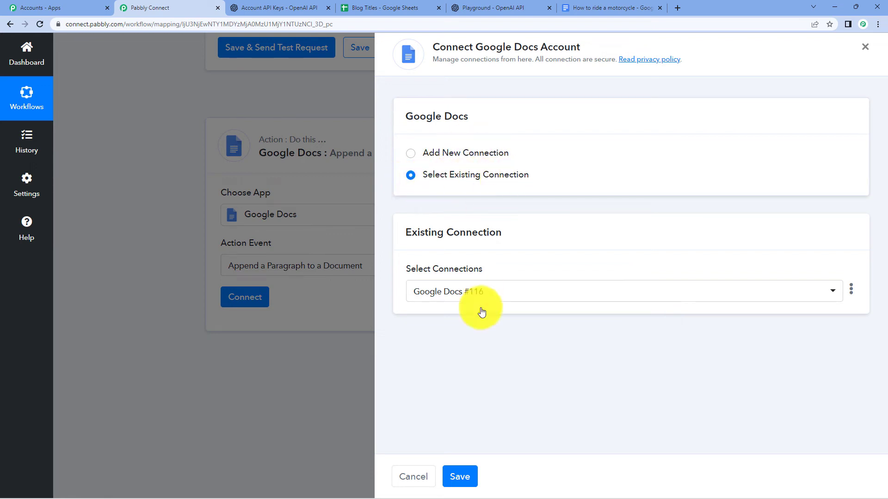
pyautogui.click(461, 474)
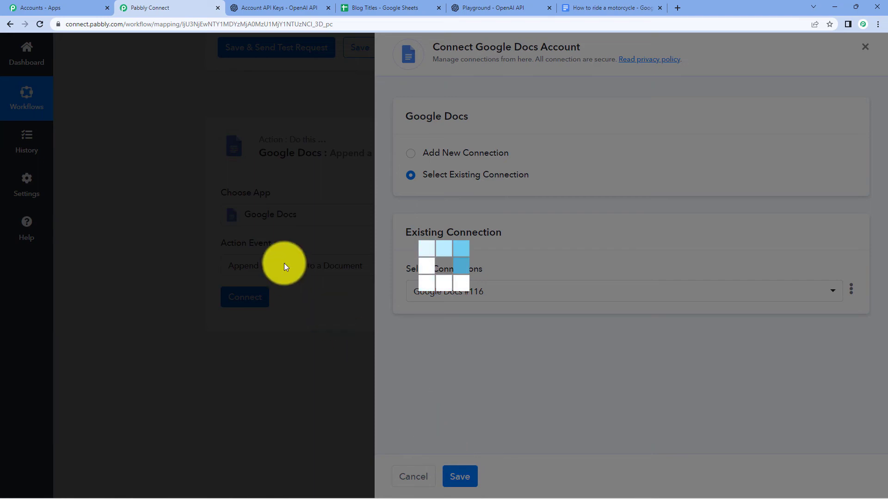
pyautogui.scroll(-5, 373, 231)
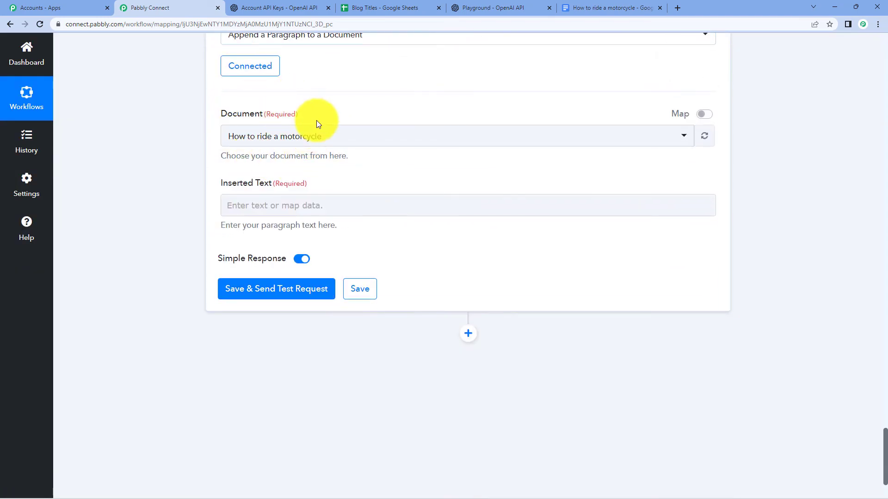
# Map the Document field to step 3's DocumentId instead of the fixed ID
pyautogui.scroll(2, 318, 120)
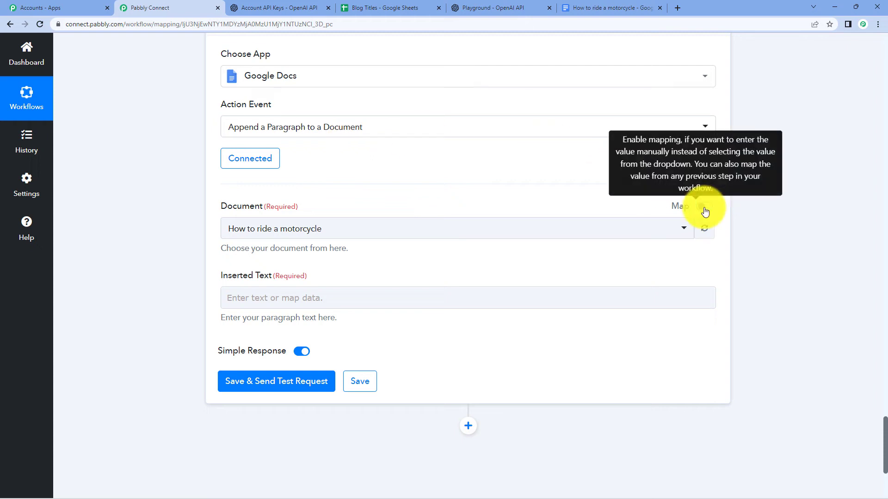
pyautogui.click(703, 207)
pyautogui.moveTo(453, 228)
pyautogui.mouseDown()
pyautogui.moveTo(201, 233)
pyautogui.moveTo(225, 231)
pyautogui.mouseUp()
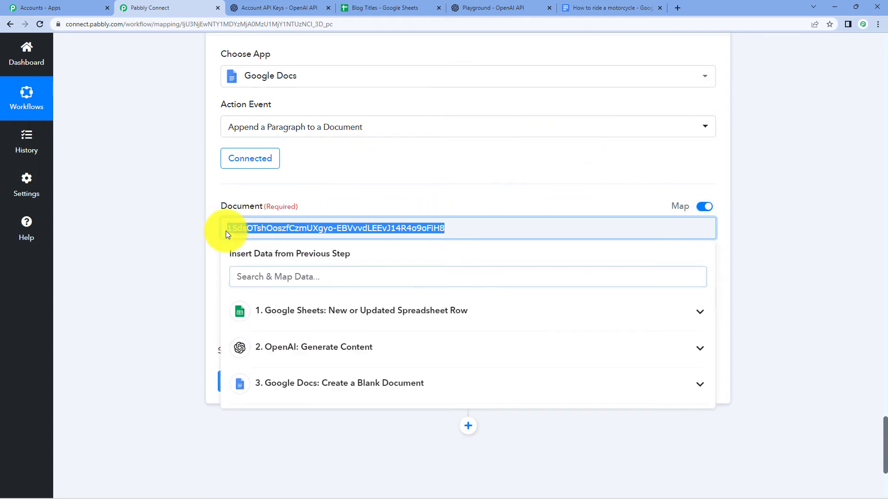
pyautogui.press('BackSpace')
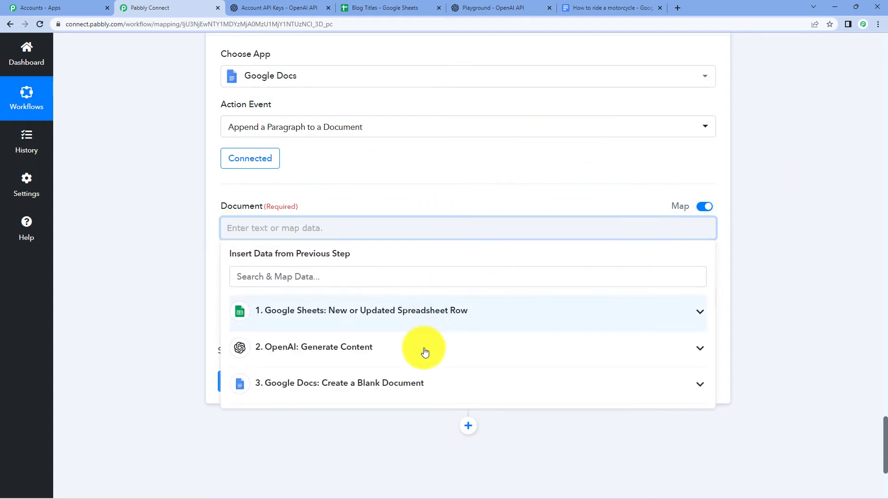
pyautogui.click(331, 379)
pyautogui.scroll(-3, 362, 362)
pyautogui.scroll(-1, 363, 363)
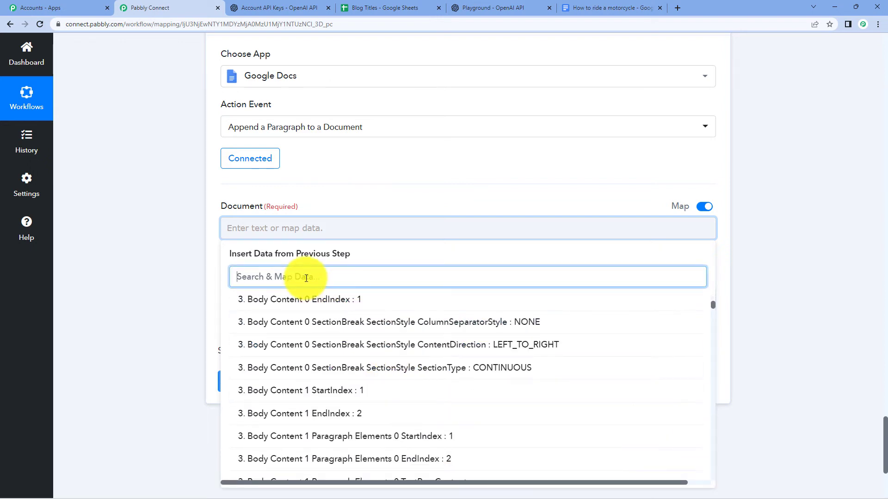
pyautogui.write('id')
pyautogui.scroll(-3, 362, 378)
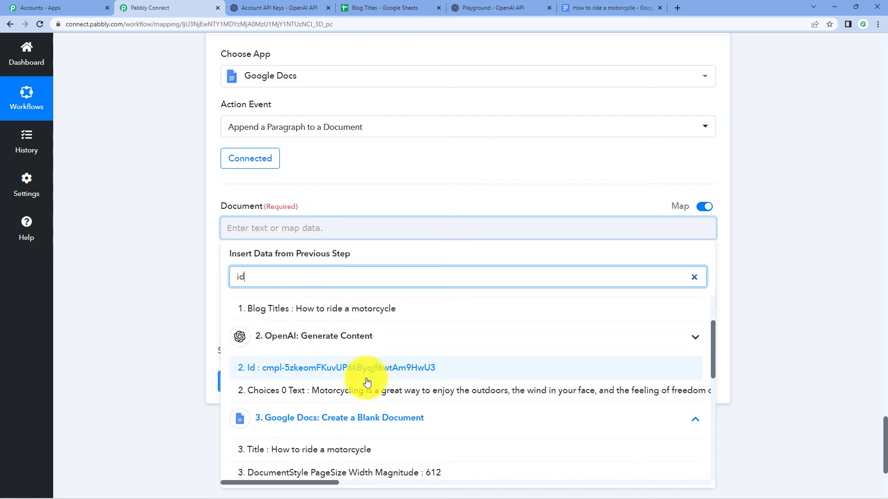
pyautogui.scroll(-10, 356, 381)
pyautogui.scroll(-1, 362, 381)
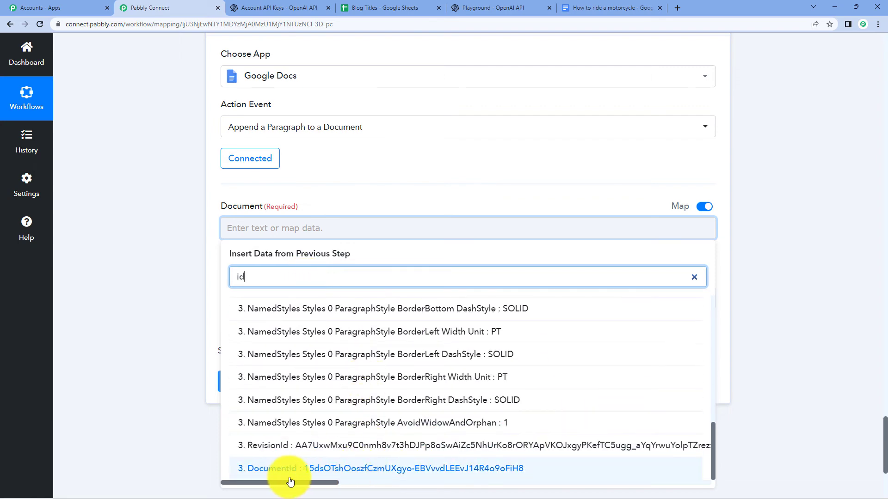
pyautogui.click(303, 470)
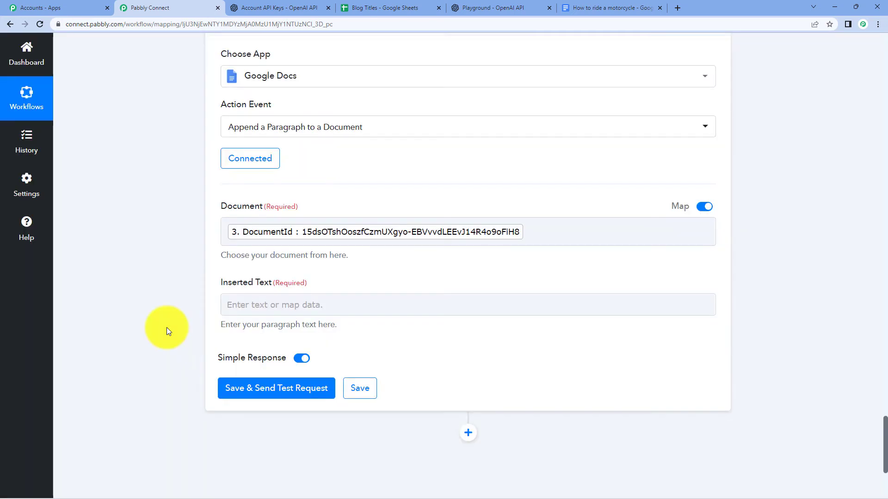
# Set Inserted Text to the OpenAI Generate Content Choices 0 Text output
pyautogui.scroll(-2, 341, 221)
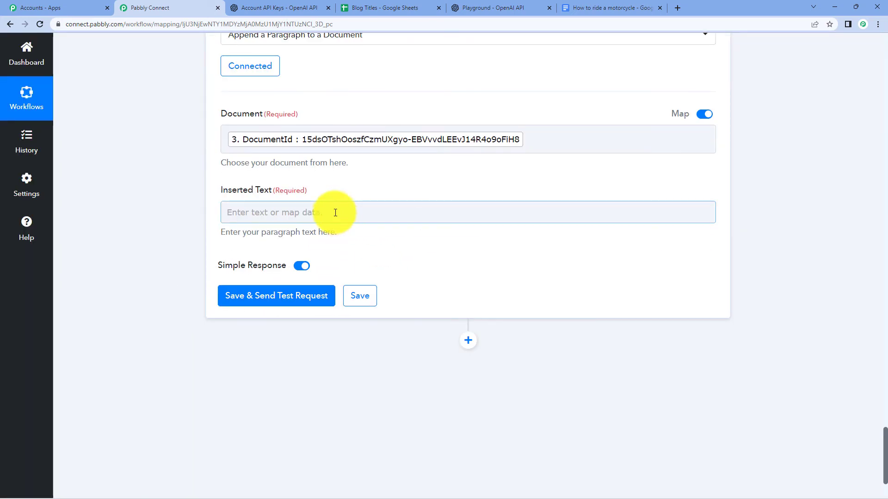
pyautogui.click(340, 218)
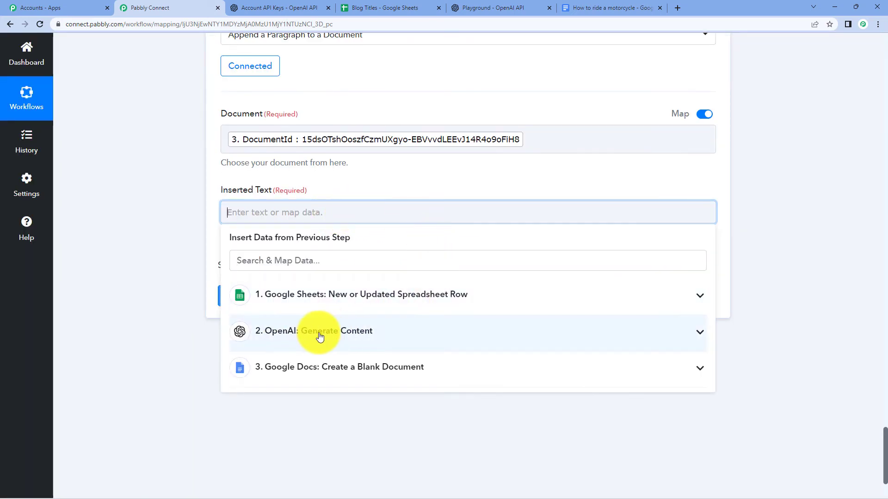
pyautogui.click(318, 333)
pyautogui.scroll(-1, 398, 365)
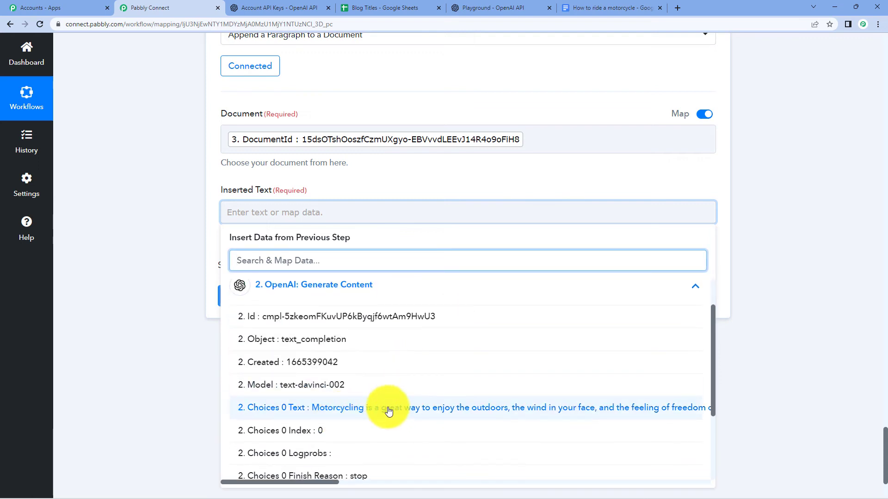
pyautogui.click(410, 412)
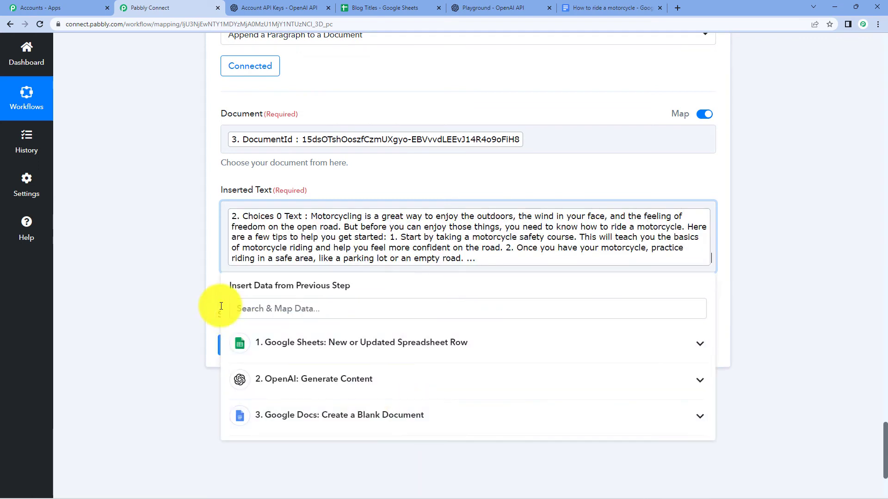
pyautogui.click(176, 263)
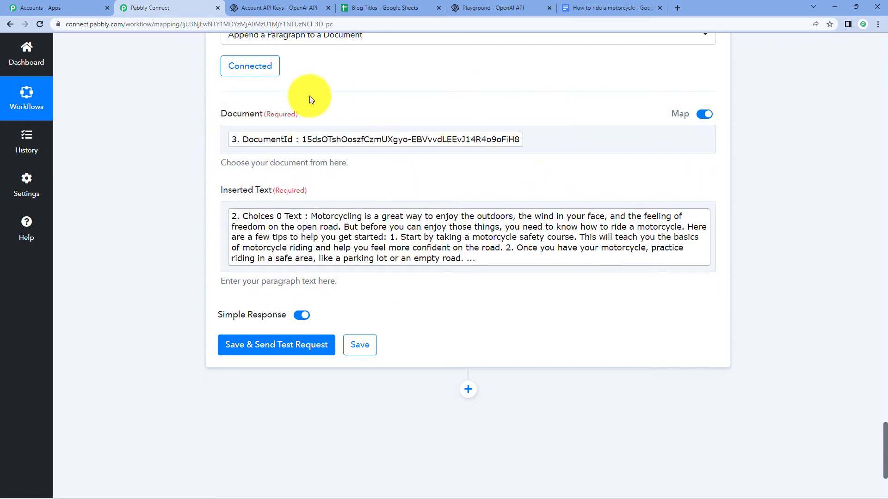
pyautogui.scroll(3, 351, 153)
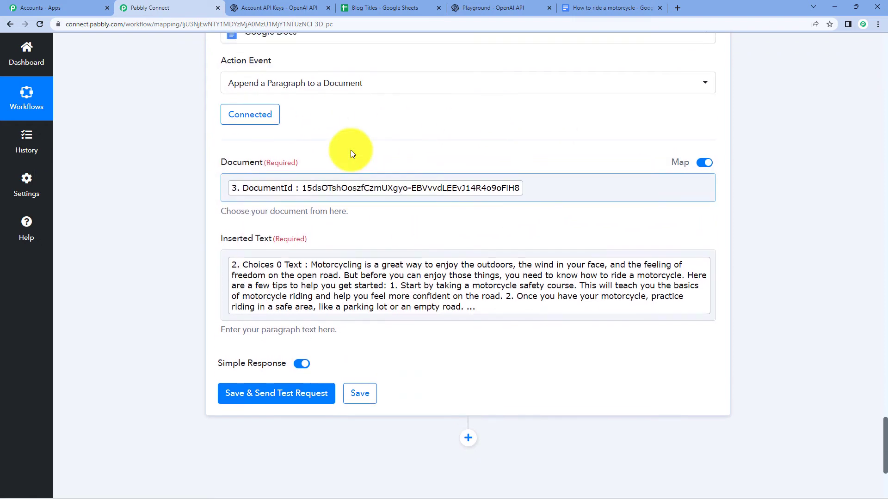
pyautogui.scroll(-5, 351, 150)
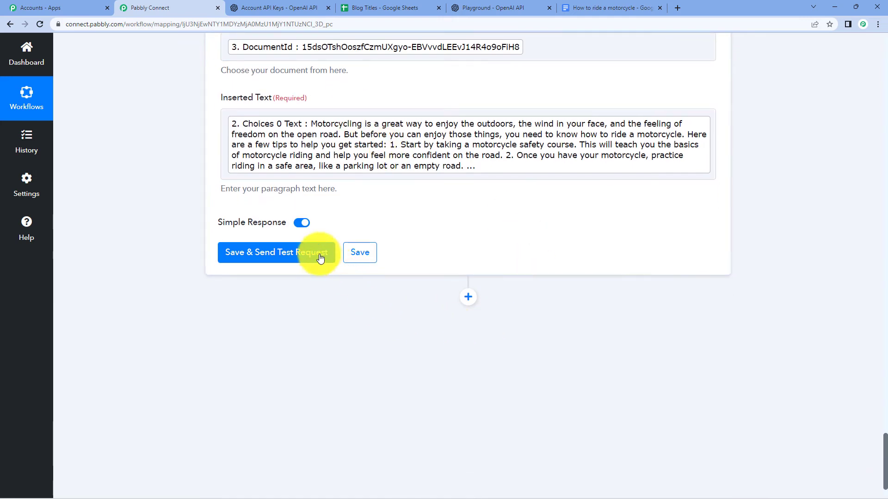
# Test the append step, confirm the motorcycle article is in the Google Doc, and add another action
pyautogui.click(319, 257)
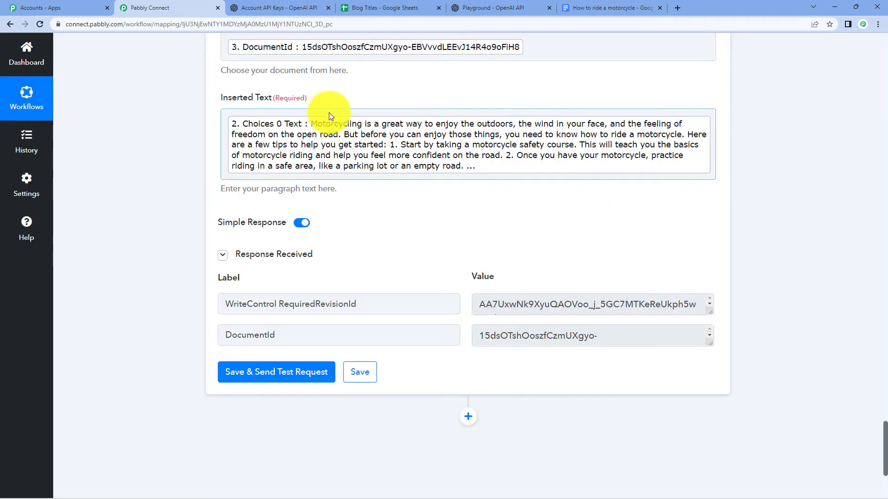
pyautogui.click(578, 7)
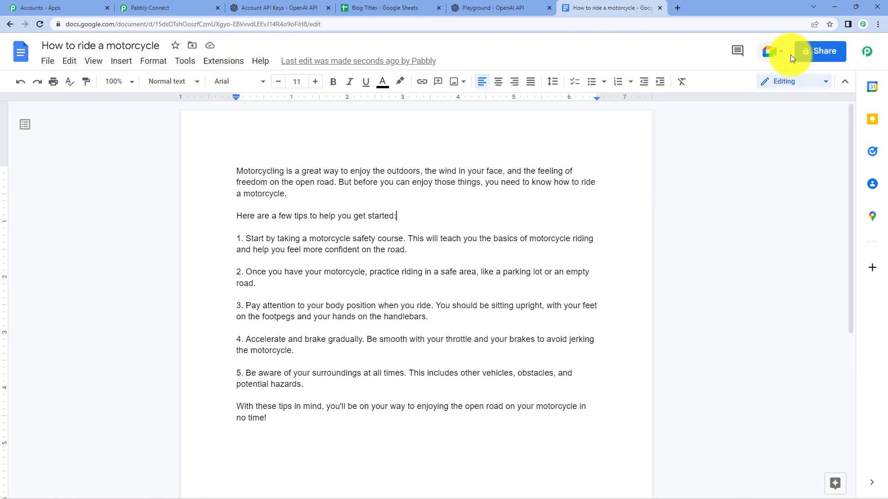
pyautogui.click(153, 7)
pyautogui.scroll(-6, 435, 208)
pyautogui.click(467, 232)
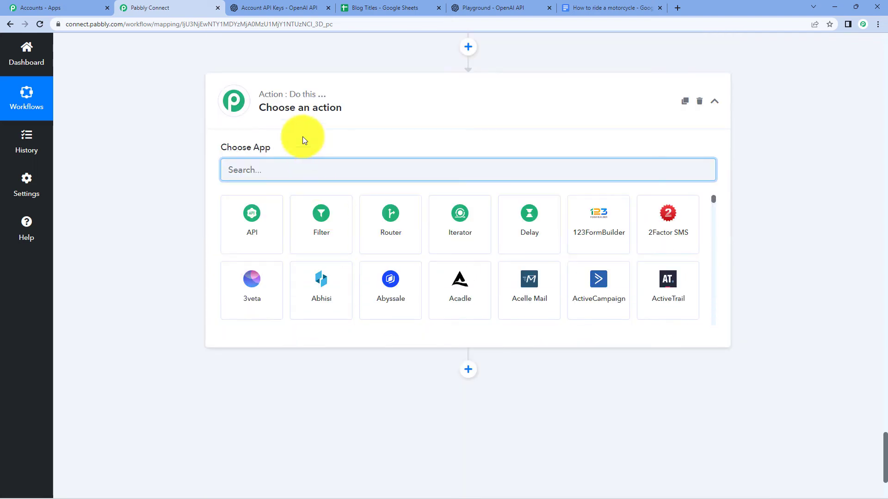
# Set the new step to Google Drive's Share a File With Anyone action
pyautogui.write('goo')
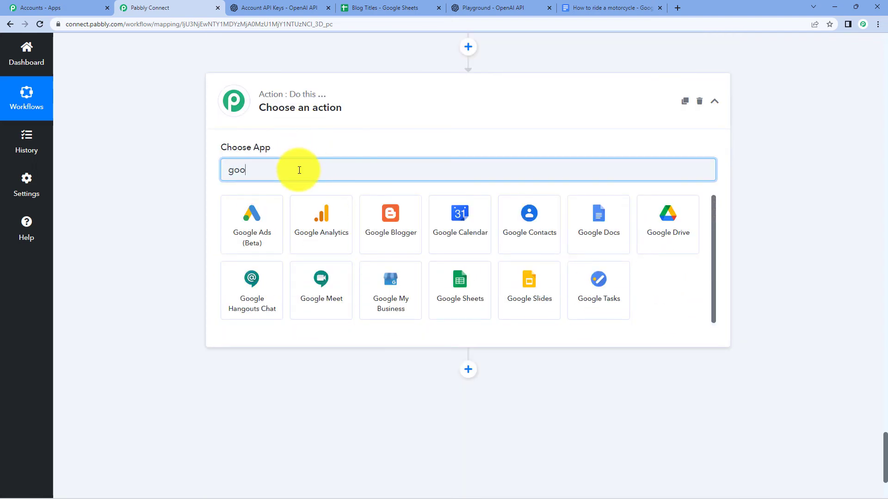
pyautogui.write('ghl')
pyautogui.press('BackSpace')
pyautogui.press('BackSpace')
pyautogui.write('e d')
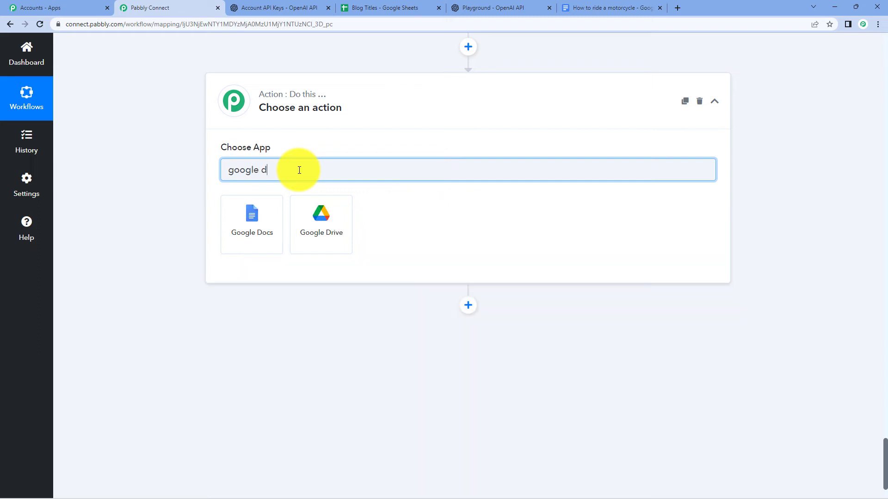
pyautogui.write('r')
pyautogui.click(281, 221)
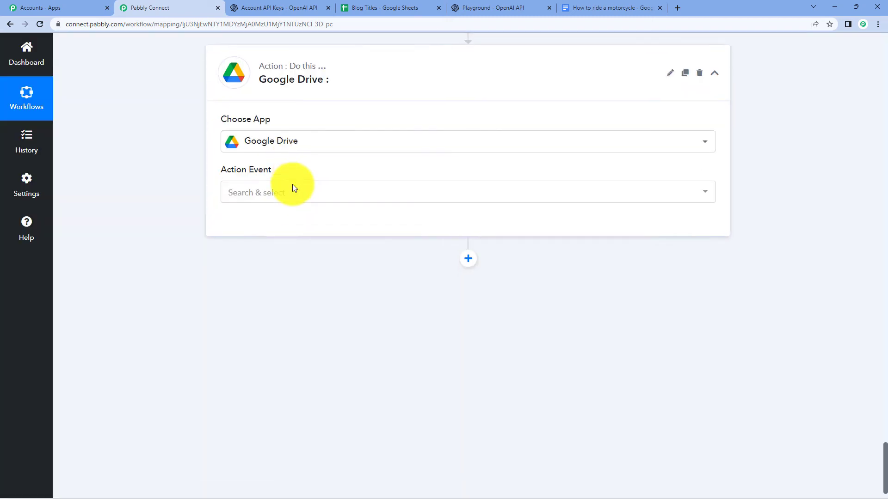
pyautogui.click(292, 187)
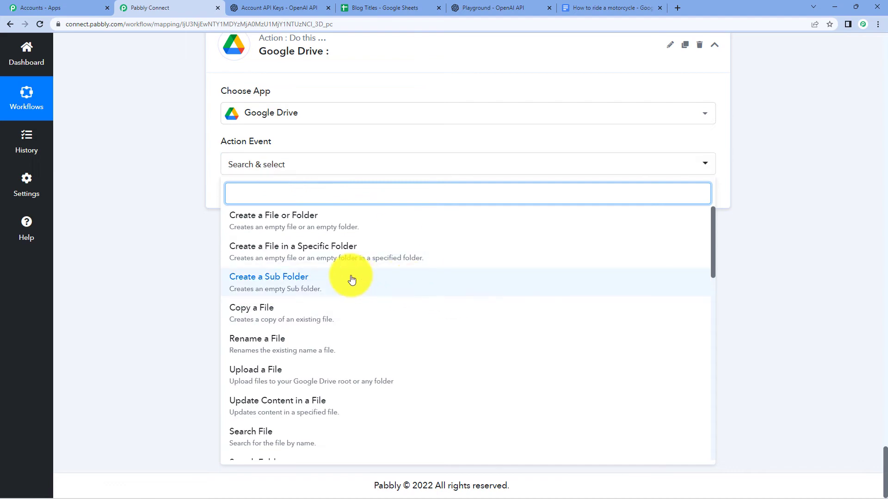
pyautogui.scroll(-1, 353, 280)
pyautogui.click(235, 203)
# Authorize a new Google Drive connection for the step
pyautogui.click(444, 156)
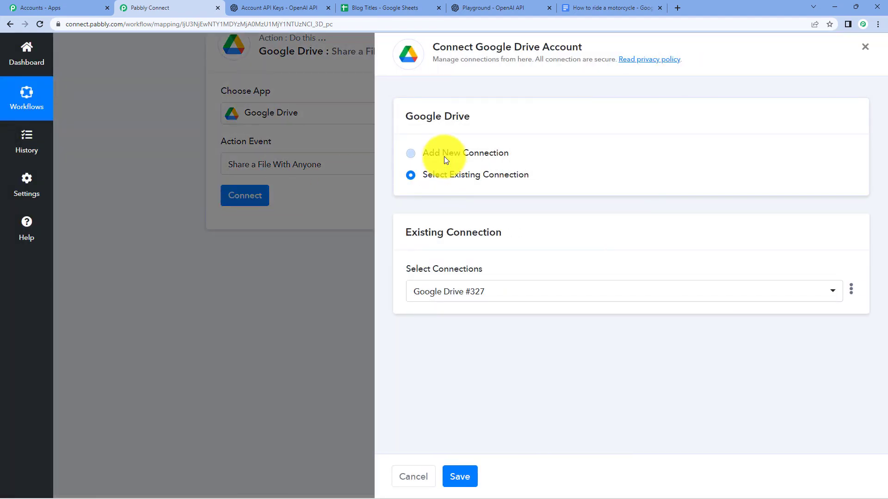
pyautogui.click(488, 280)
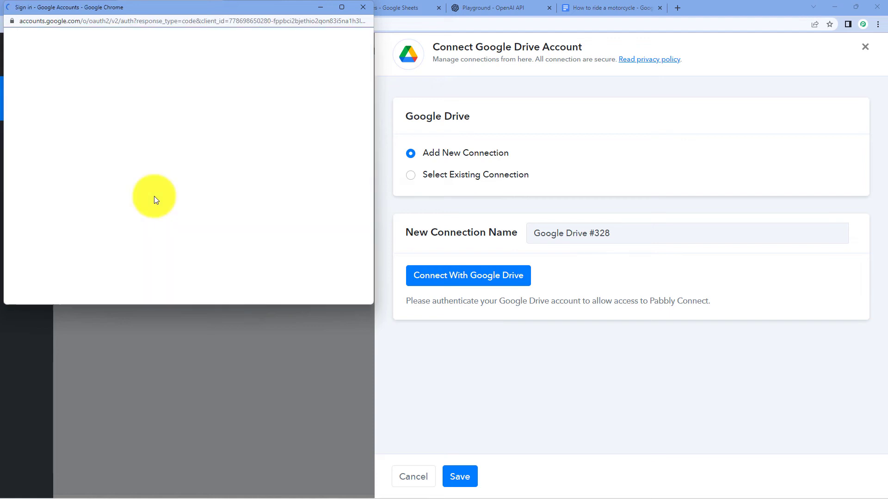
pyautogui.scroll(-5, 158, 192)
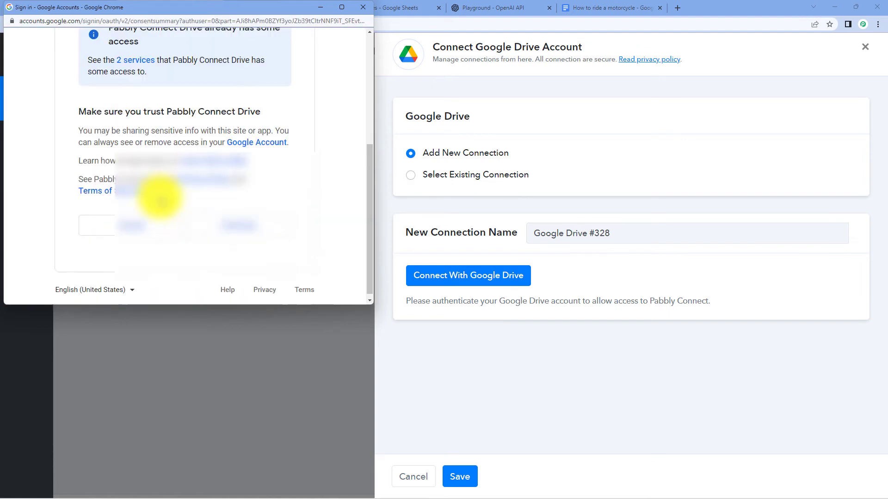
pyautogui.click(227, 224)
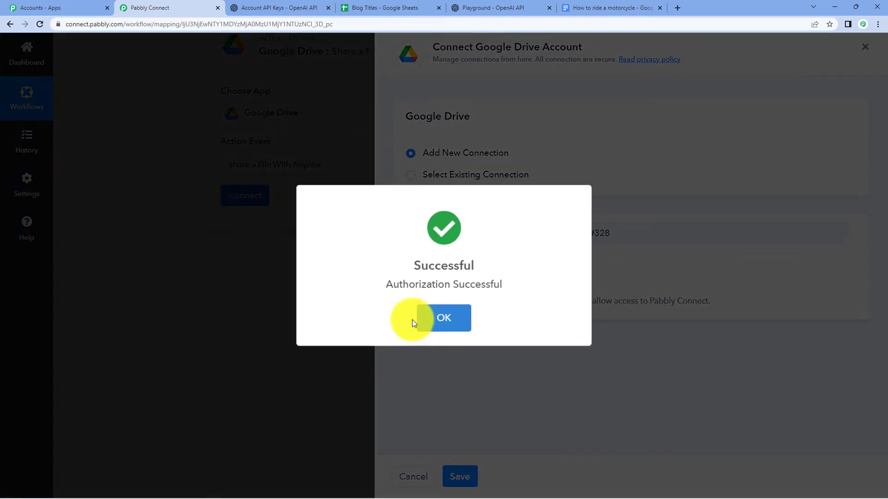
# Map File ID to step 4's DocumentId, replacing the hard-coded file ID
pyautogui.click(412, 319)
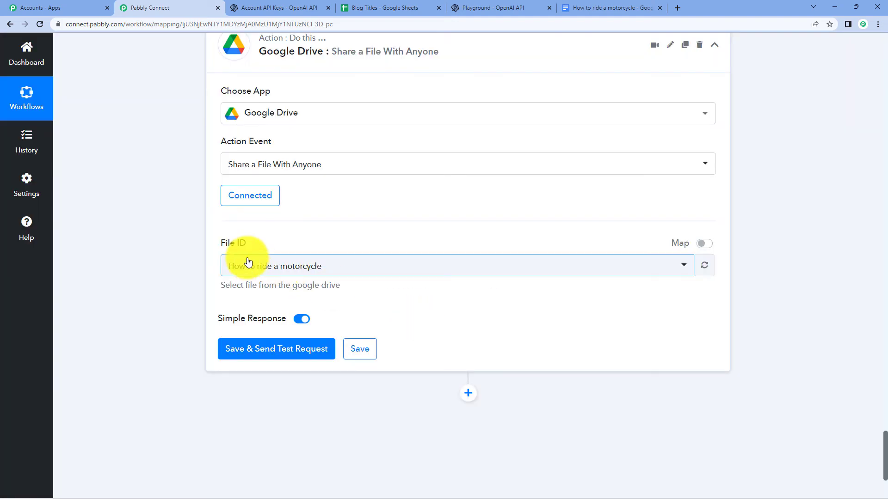
pyautogui.click(703, 244)
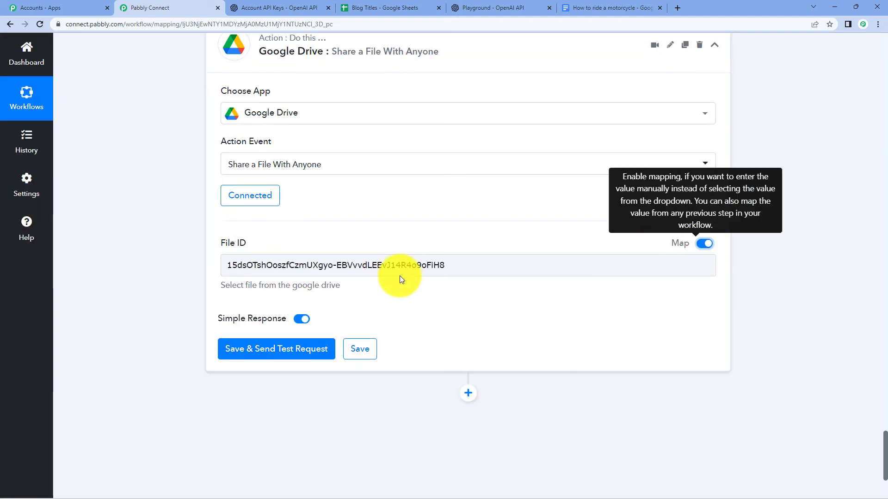
pyautogui.click(443, 269)
pyautogui.moveTo(442, 269); pyautogui.dragTo(201, 281)
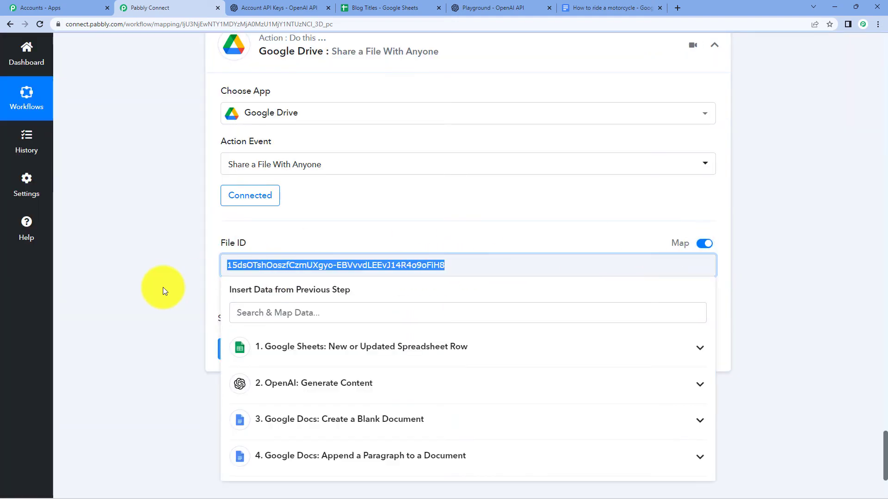
pyautogui.press('BackSpace')
pyautogui.scroll(-2, 536, 391)
pyautogui.click(280, 224)
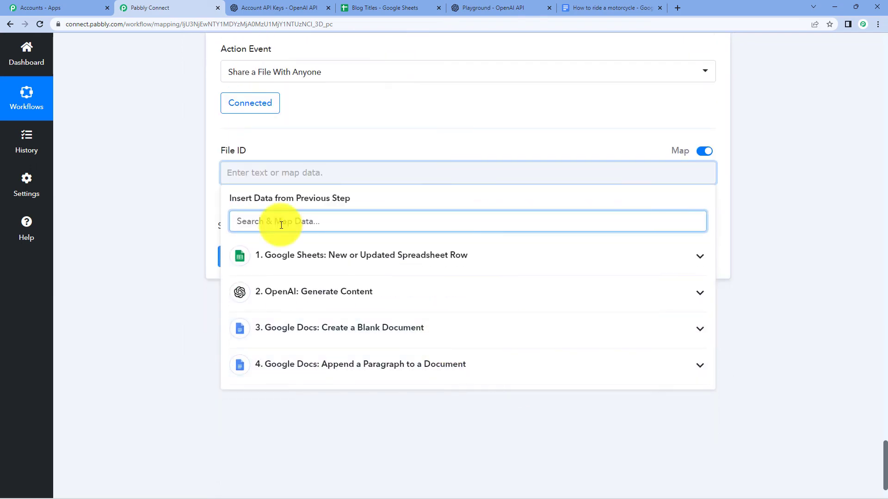
pyautogui.write('id')
pyautogui.scroll(-5, 326, 341)
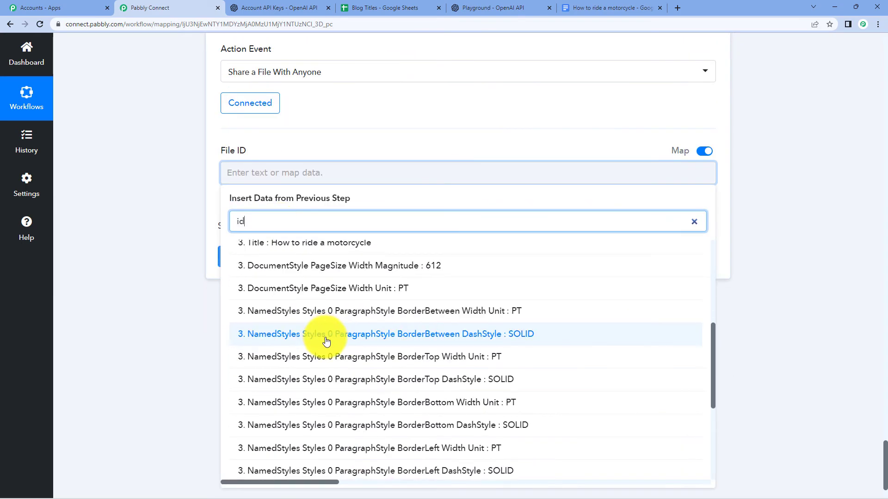
pyautogui.scroll(-5, 326, 342)
pyautogui.scroll(-2, 328, 361)
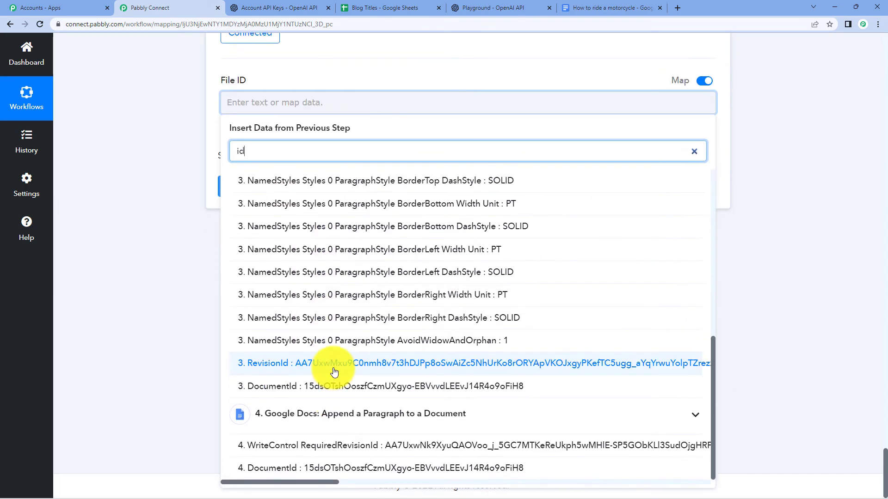
pyautogui.click(426, 468)
pyautogui.click(162, 223)
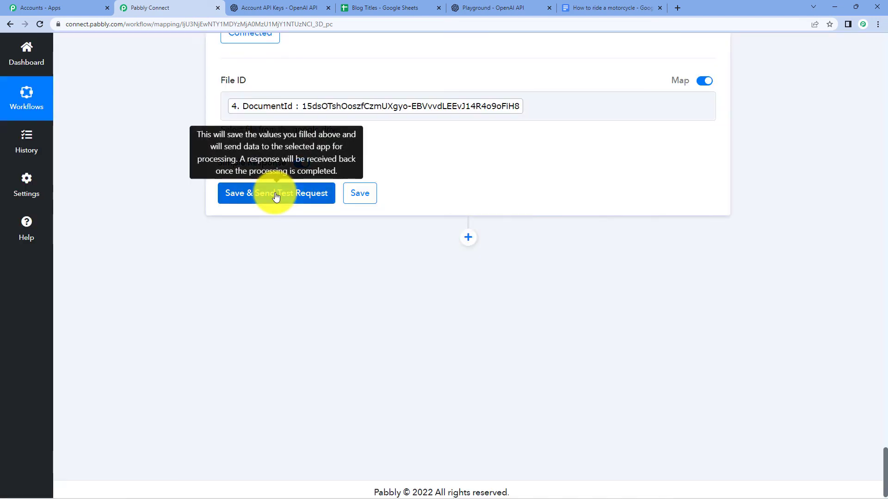
# Test the share request and confirm the doc is shared with anyone holding the link
pyautogui.click(276, 194)
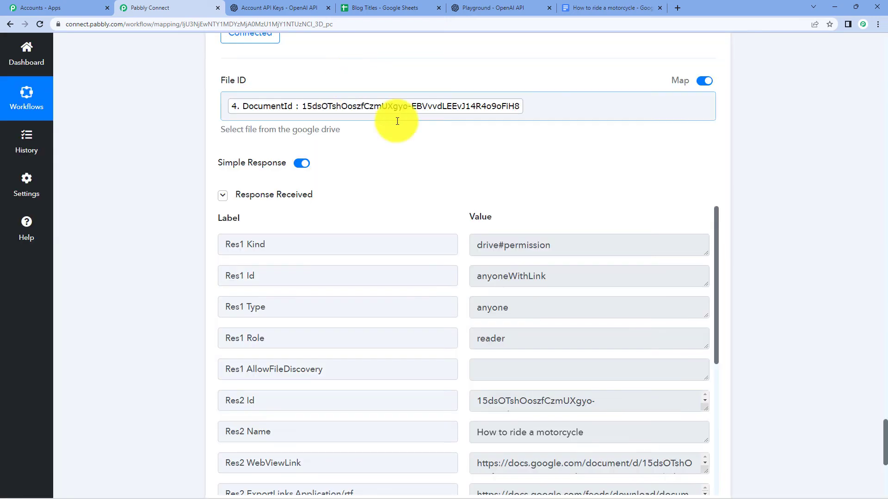
pyautogui.scroll(-3, 545, 238)
pyautogui.click(640, 5)
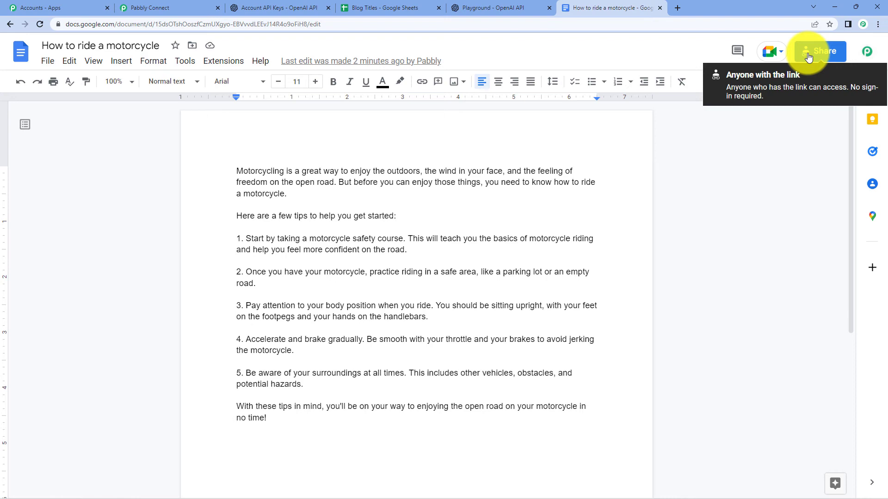
pyautogui.click(167, 7)
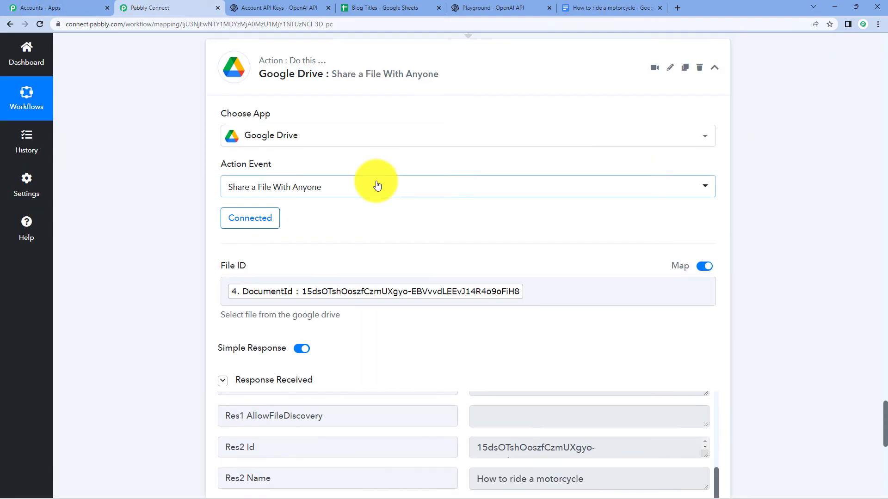
# Collapse the Drive and Docs steps and add a Gmail Send Email step after Drive
pyautogui.scroll(3, 377, 185)
pyautogui.click(380, 223)
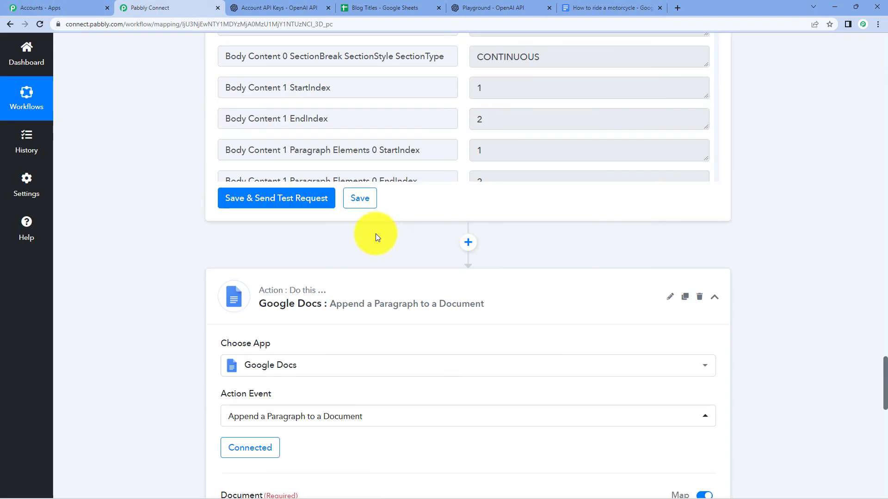
pyautogui.click(359, 296)
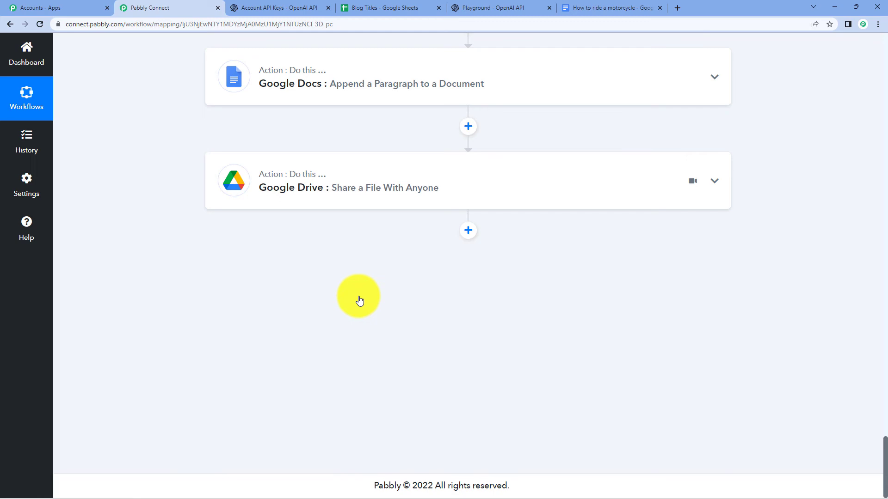
pyautogui.click(460, 234)
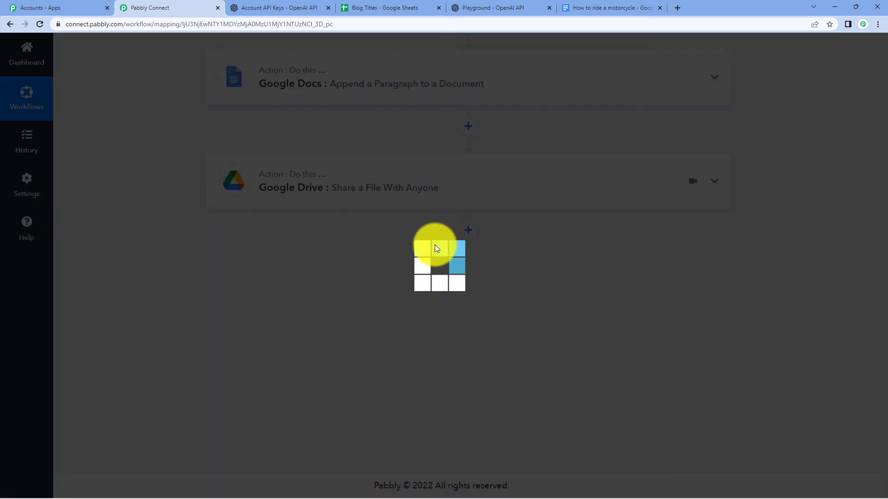
pyautogui.scroll(-3, 281, 293)
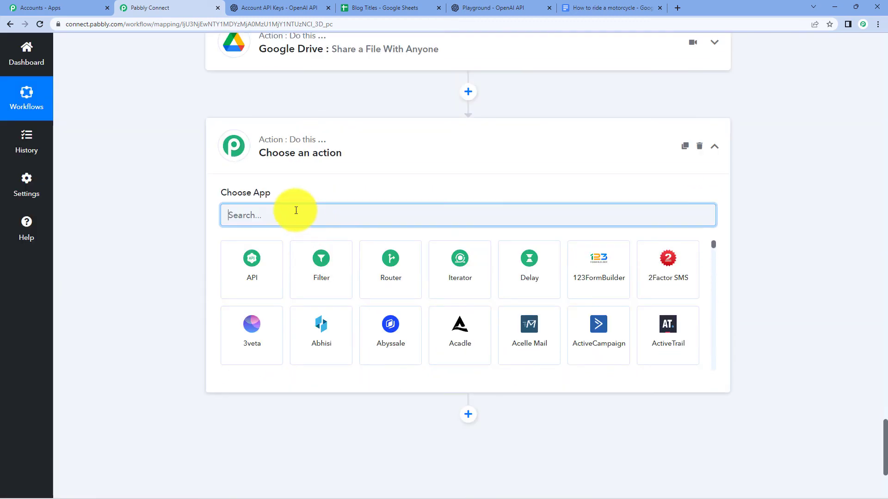
pyautogui.write('gmai')
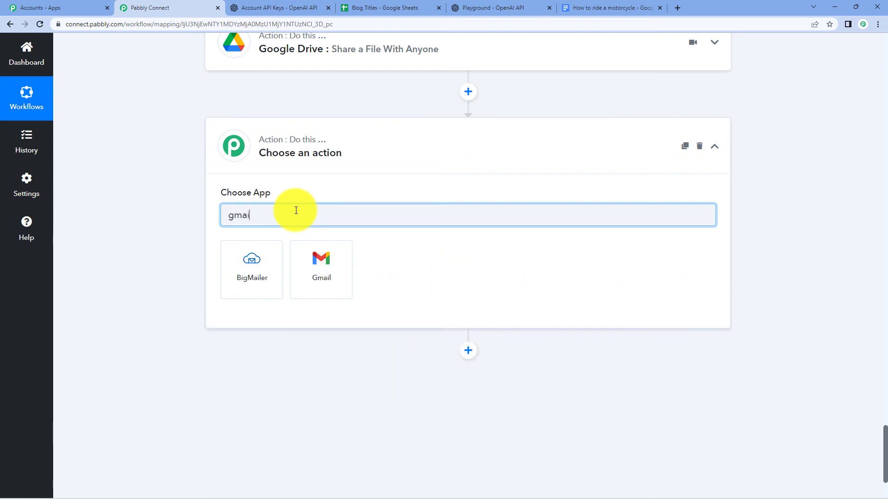
pyautogui.click(313, 267)
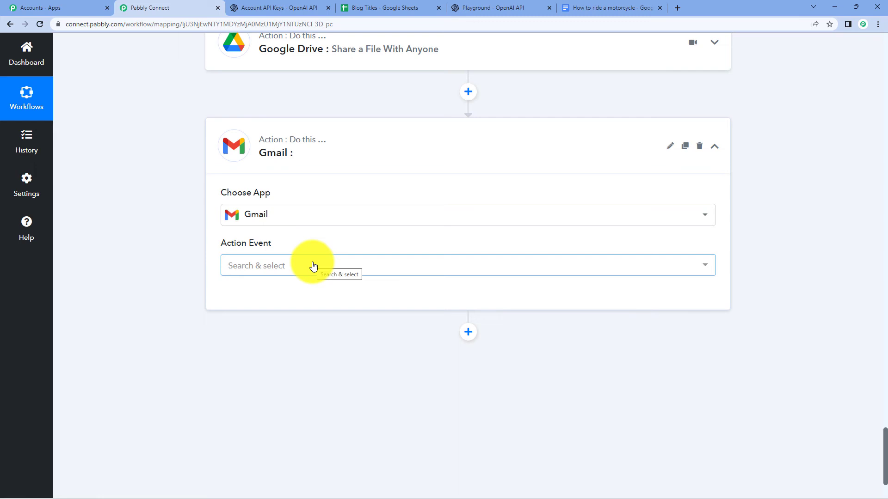
pyautogui.click(313, 266)
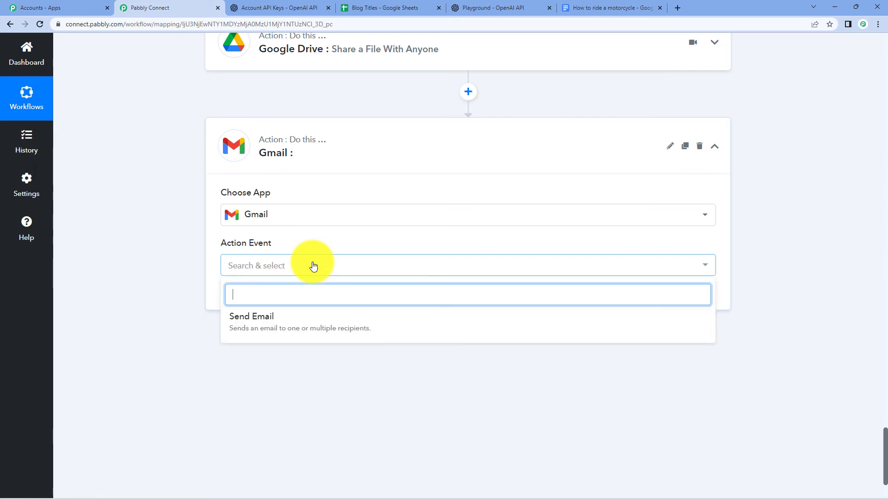
pyautogui.click(314, 326)
# Connect a new Gmail connection by authorizing a Google account
pyautogui.click(257, 303)
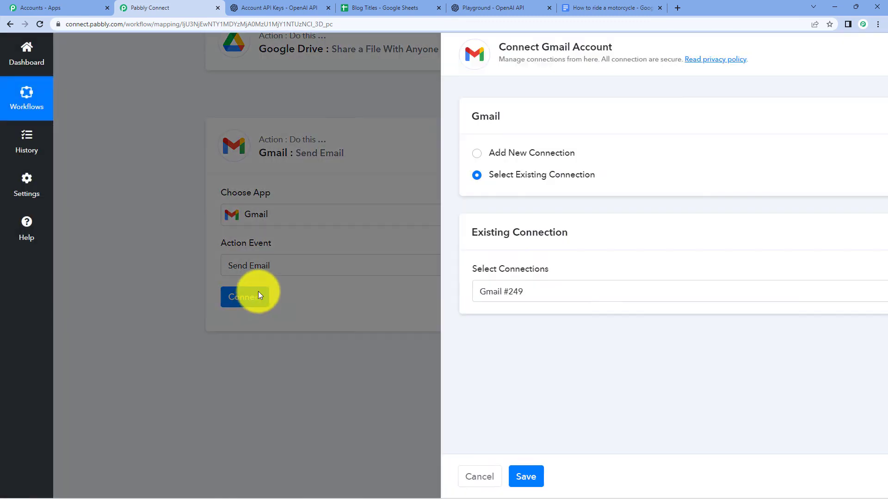
pyautogui.click(479, 153)
pyautogui.click(462, 275)
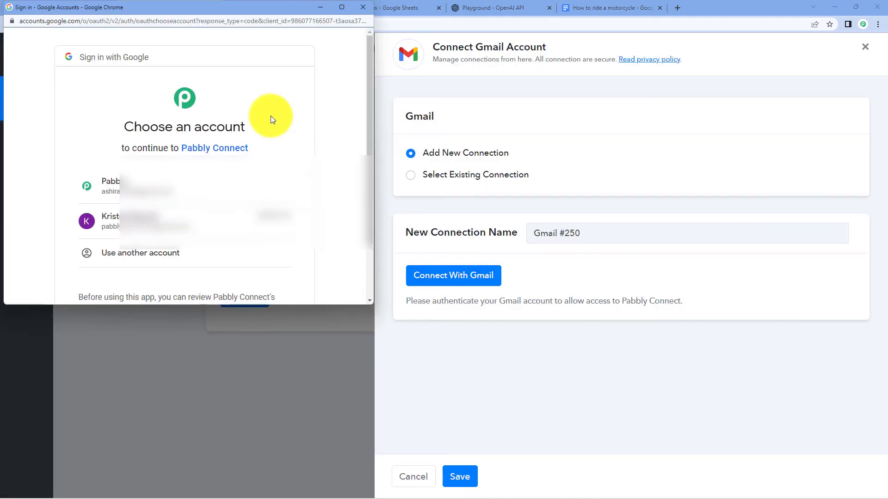
pyautogui.scroll(-1, 218, 194)
pyautogui.click(208, 207)
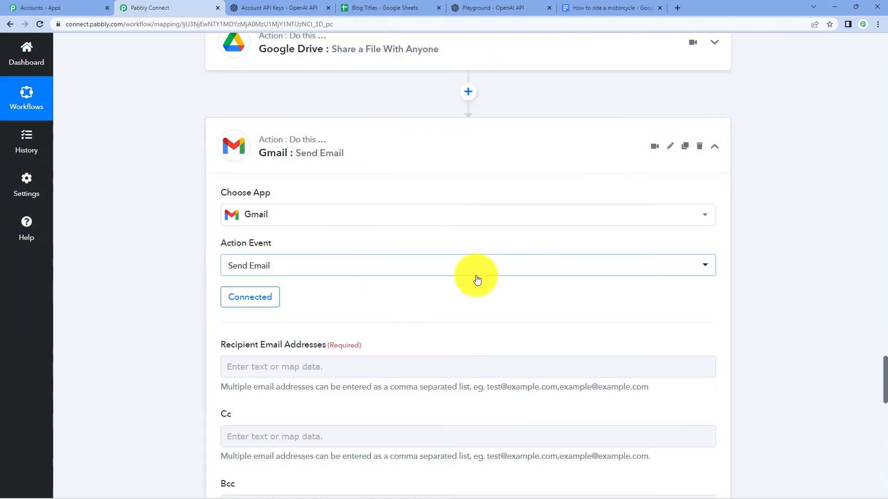
# Enter the recipient email address in the To field
pyautogui.scroll(-2, 379, 231)
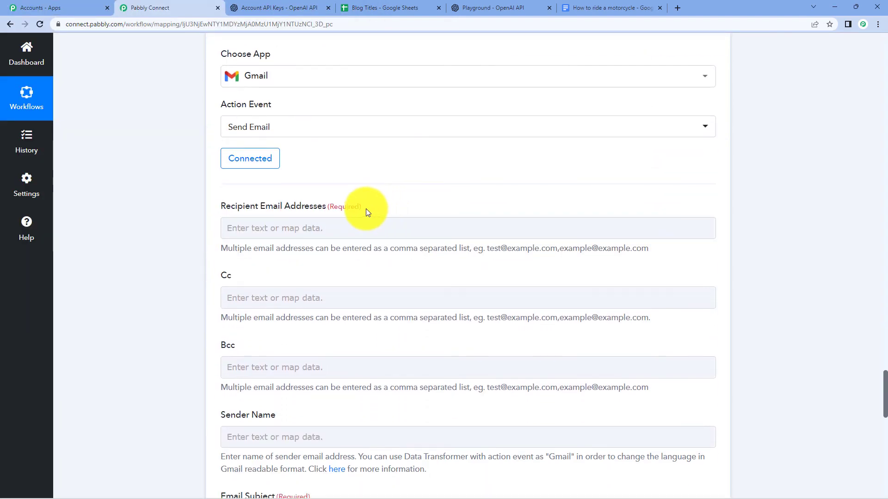
pyautogui.click(271, 233)
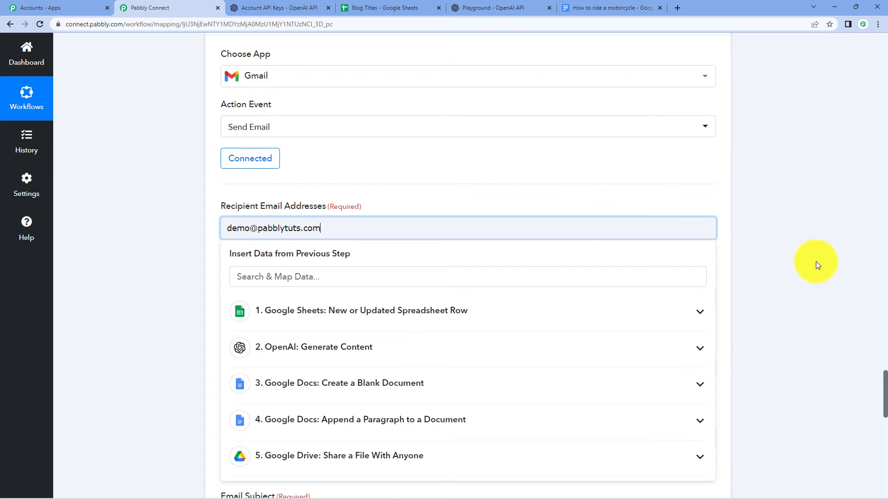
pyautogui.click(754, 271)
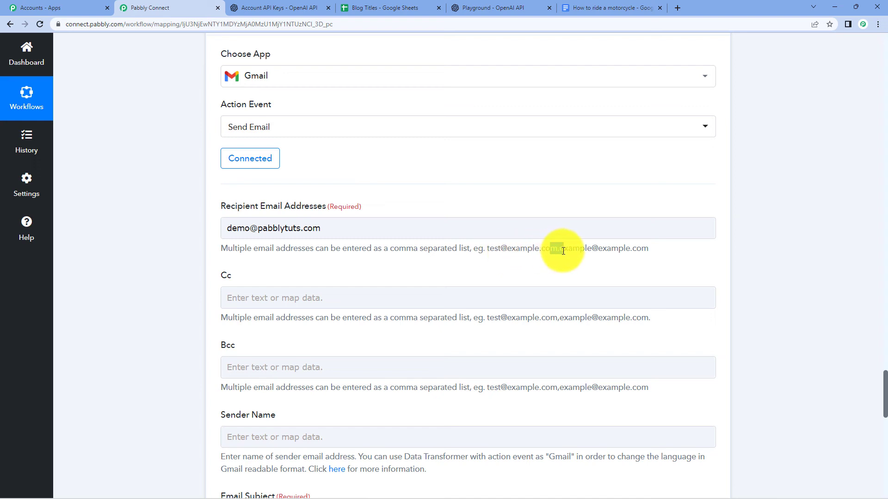
pyautogui.moveTo(550, 248); pyautogui.dragTo(578, 248)
pyautogui.moveTo(514, 252); pyautogui.dragTo(659, 265)
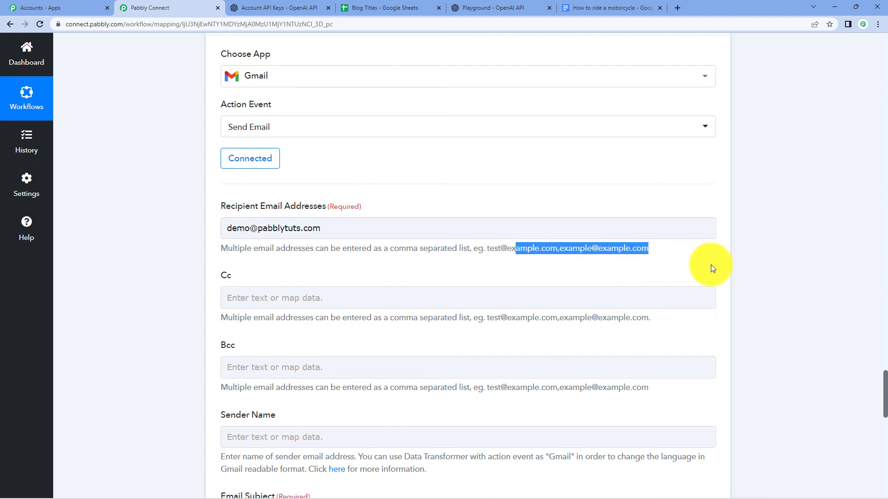
pyautogui.click(307, 252)
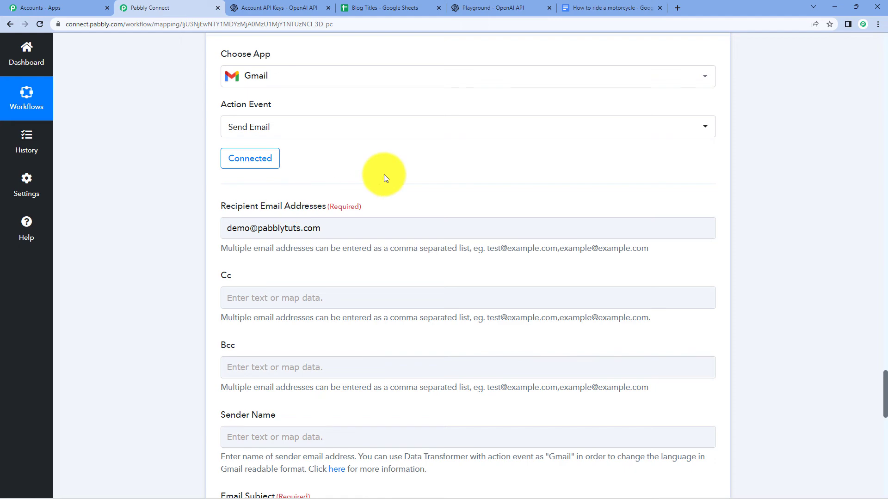
# Set the Sender Name to 'Pabbly'
pyautogui.scroll(-1, 384, 177)
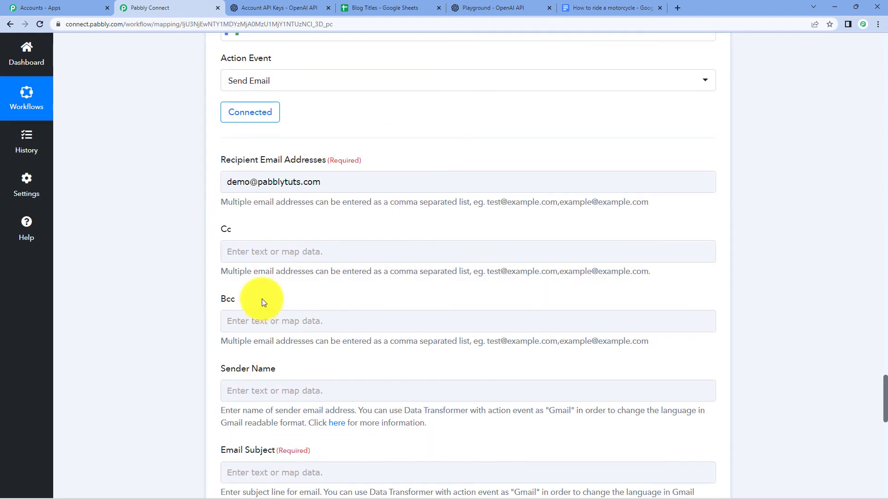
pyautogui.scroll(-3, 396, 241)
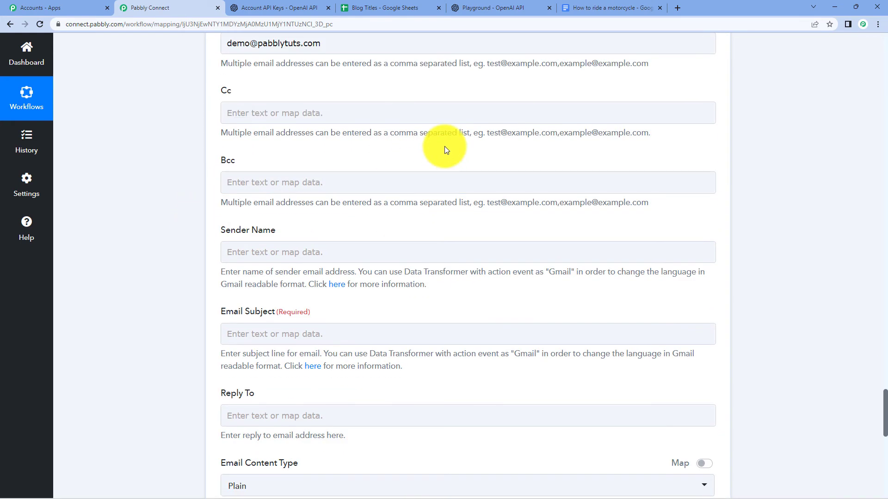
pyautogui.click(251, 246)
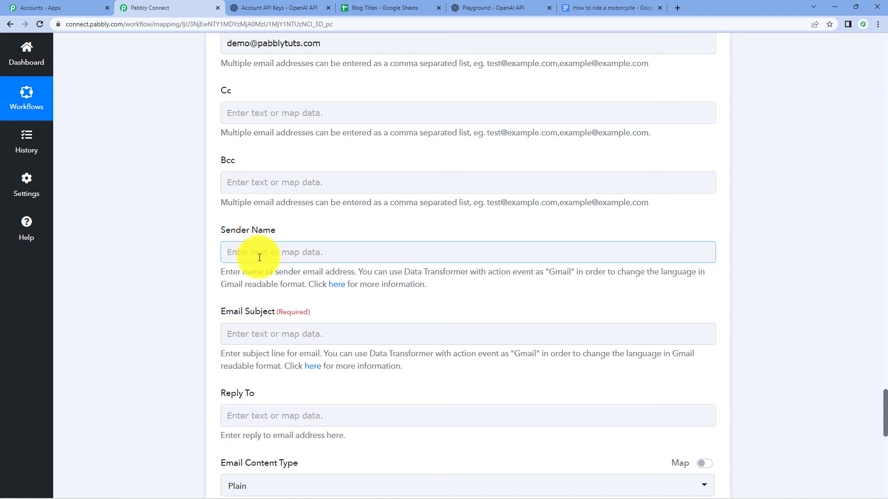
pyautogui.click(259, 257)
pyautogui.write('P')
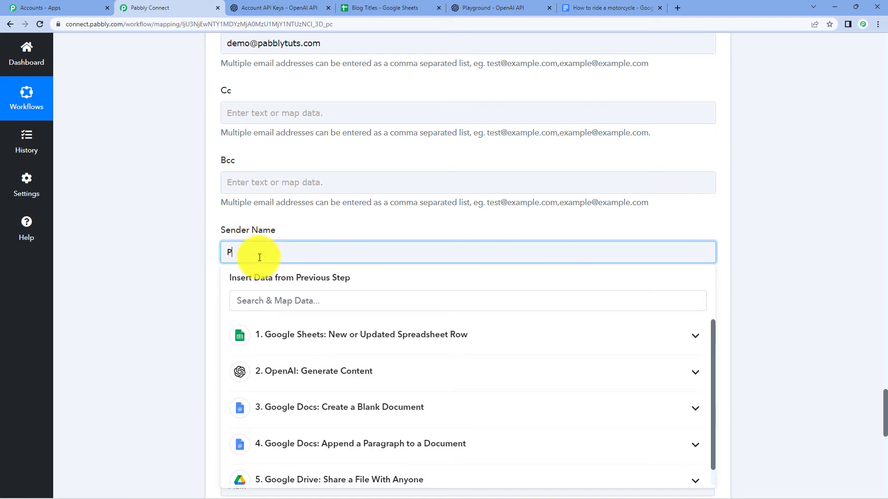
pyautogui.write('abbly')
# Enter 'Blog to Review' as the email subject
pyautogui.scroll(-3, 259, 258)
pyautogui.click(258, 189)
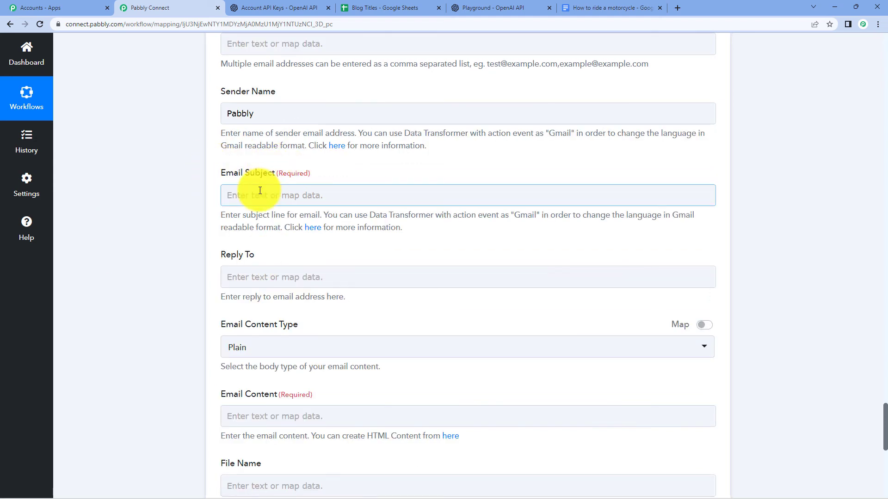
pyautogui.click(259, 191)
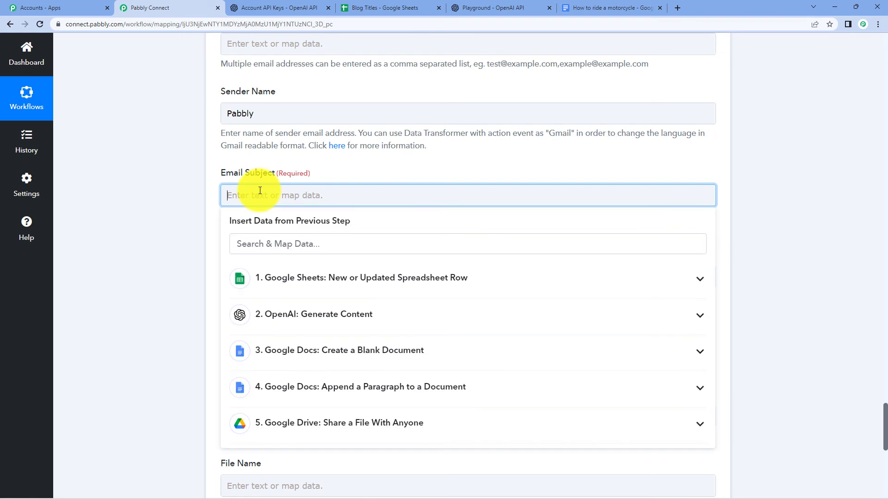
pyautogui.write('Blog to Re')
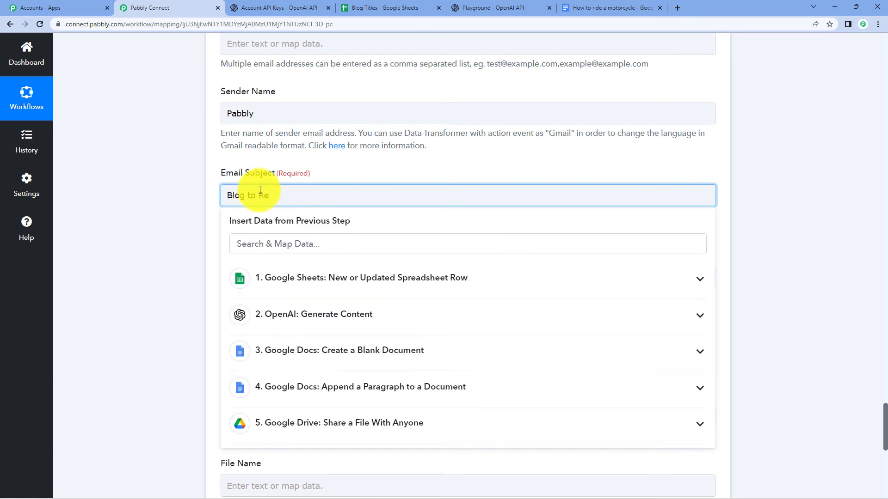
pyautogui.write('iew')
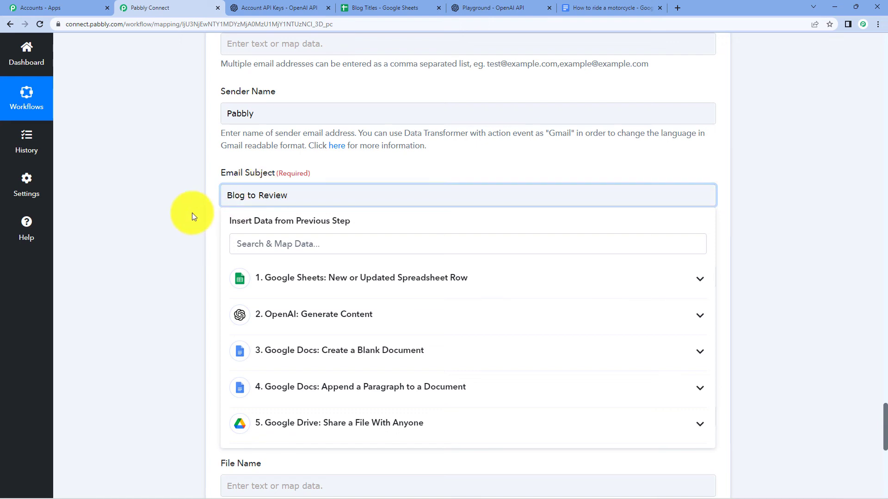
pyautogui.click(193, 213)
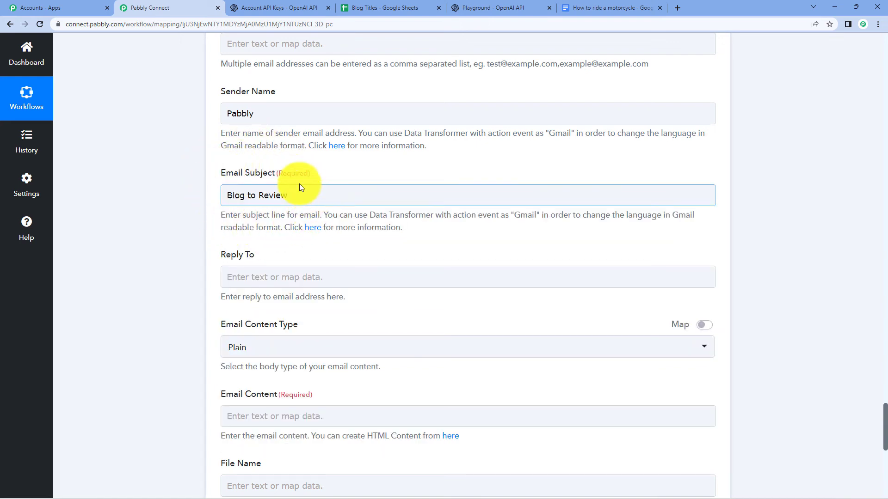
pyautogui.scroll(-3, 402, 185)
# Write 'Kindly review the blog :' in Email Content followed by the mapped Blog Titles field
pyautogui.scroll(-2, 402, 185)
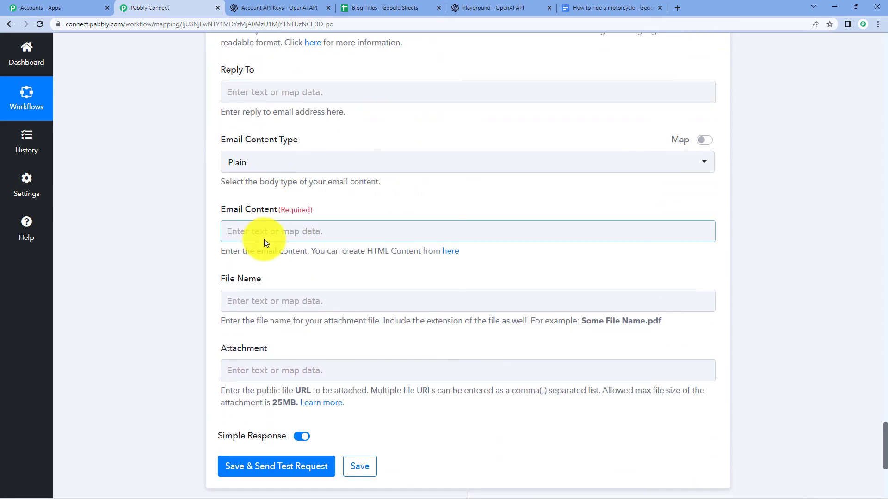
pyautogui.click(258, 229)
pyautogui.write('Kindly review the blog :')
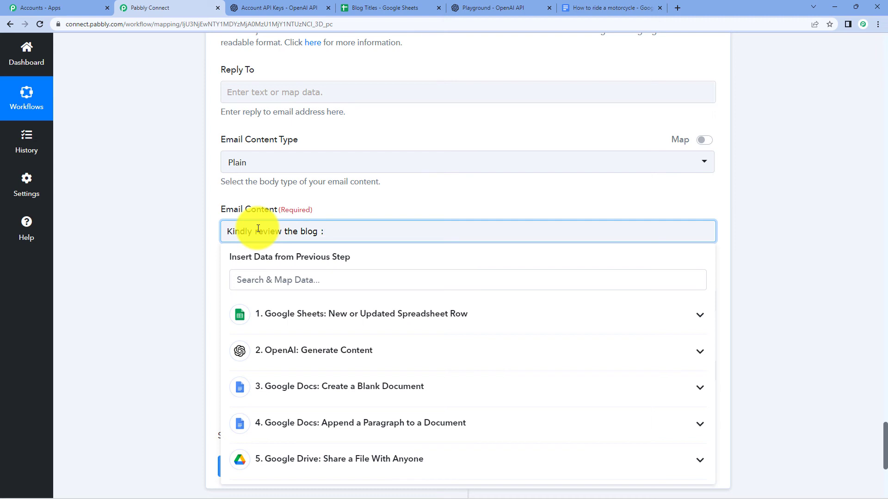
pyautogui.click(309, 336)
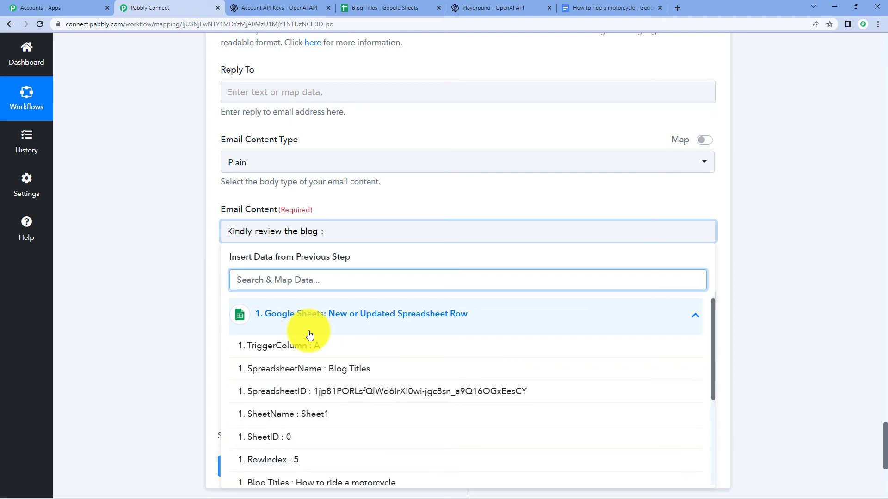
pyautogui.click(356, 8)
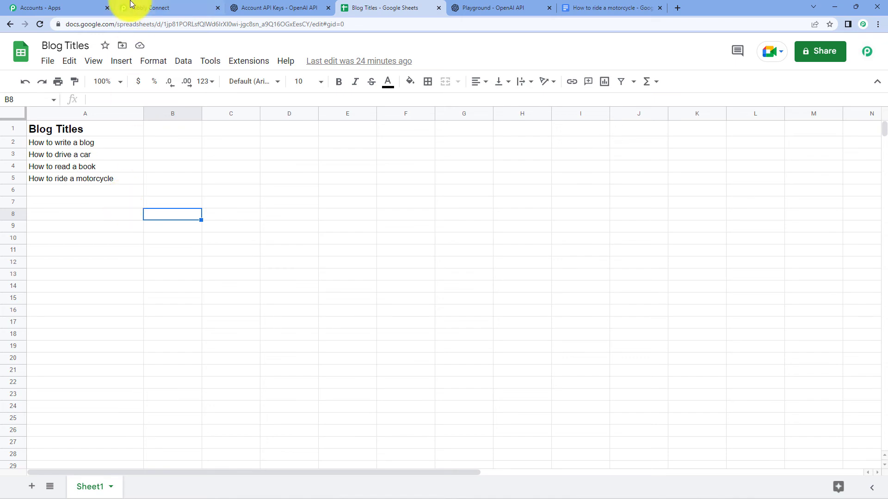
pyautogui.click(131, 4)
pyautogui.scroll(-3, 402, 340)
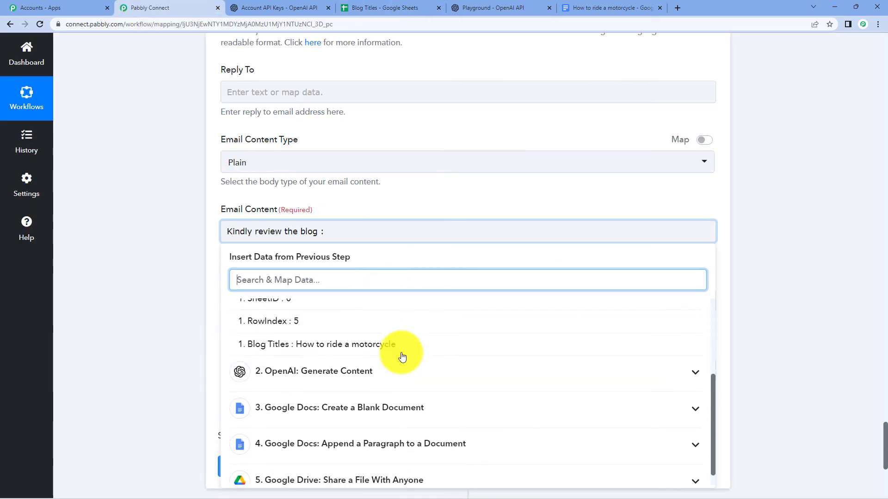
pyautogui.click(372, 355)
pyautogui.click(111, 241)
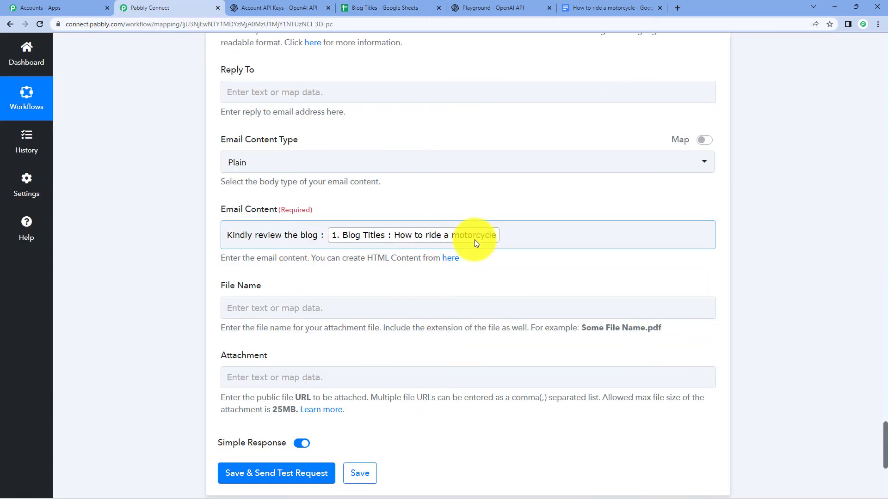
pyautogui.scroll(-1, 424, 240)
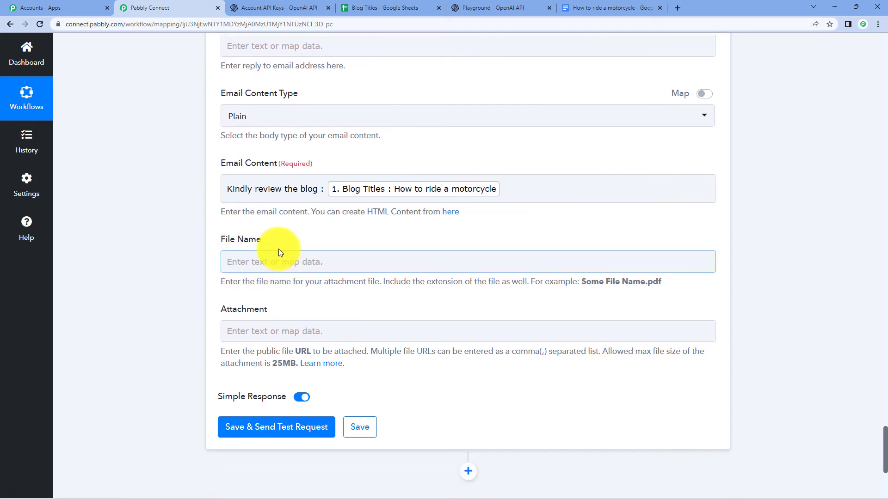
# Map the Google Sheets Blog Titles field into the File Name
pyautogui.click(283, 264)
pyautogui.click(367, 341)
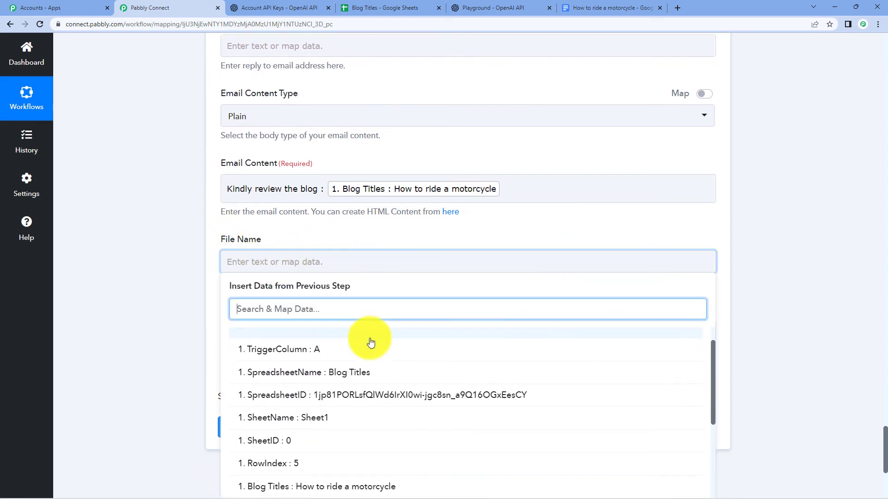
pyautogui.scroll(-2, 368, 347)
pyautogui.click(374, 376)
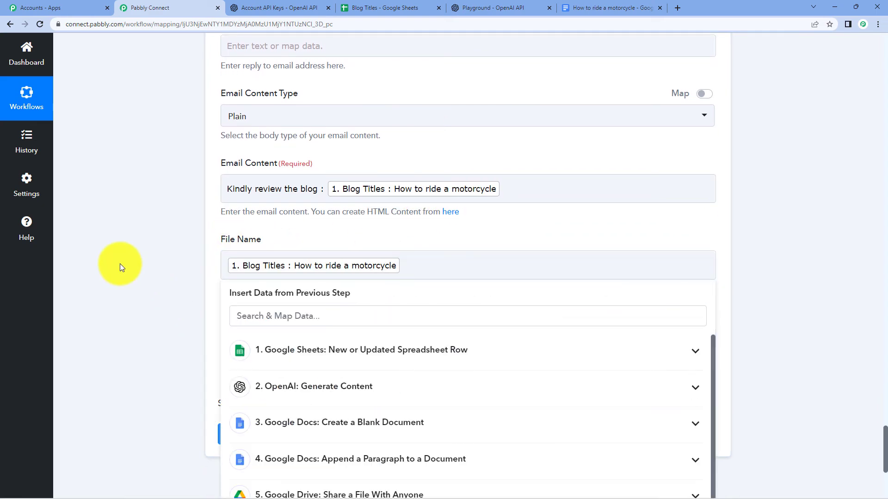
pyautogui.click(120, 263)
pyautogui.scroll(-1, 123, 268)
# Map the Drive share step's Res2 ExportLinks Application/pdf into Attachment, then save and send a test
pyautogui.click(235, 245)
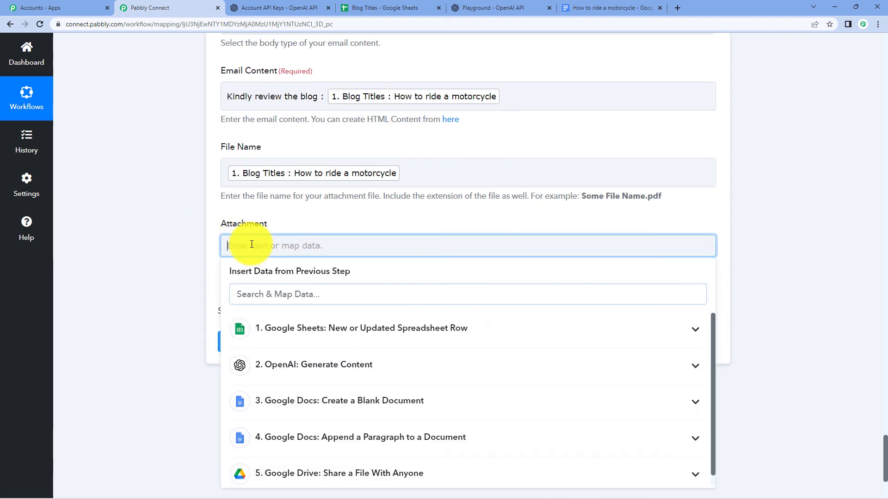
pyautogui.click(377, 463)
pyautogui.scroll(-3, 398, 397)
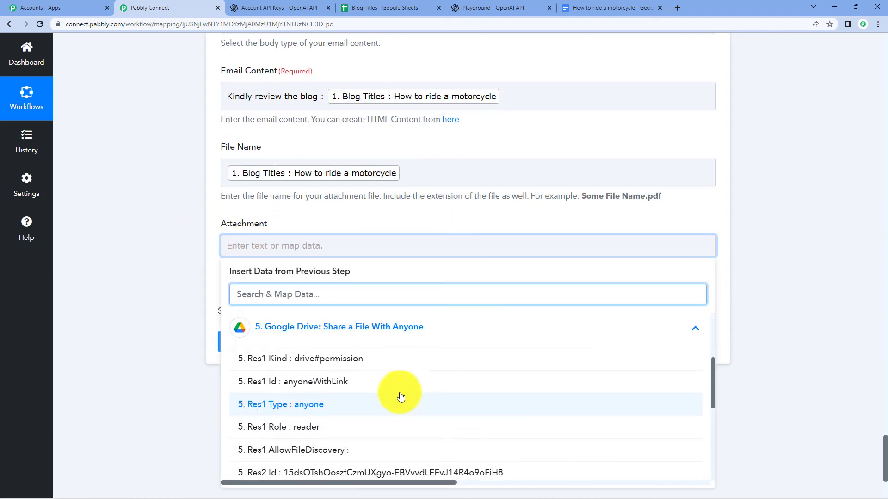
pyautogui.scroll(-3, 401, 372)
pyautogui.scroll(-1, 401, 371)
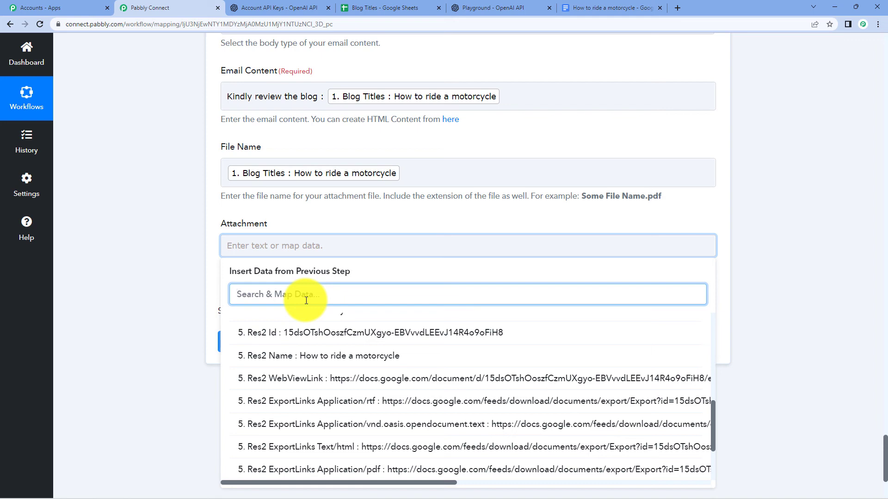
pyautogui.write('pd')
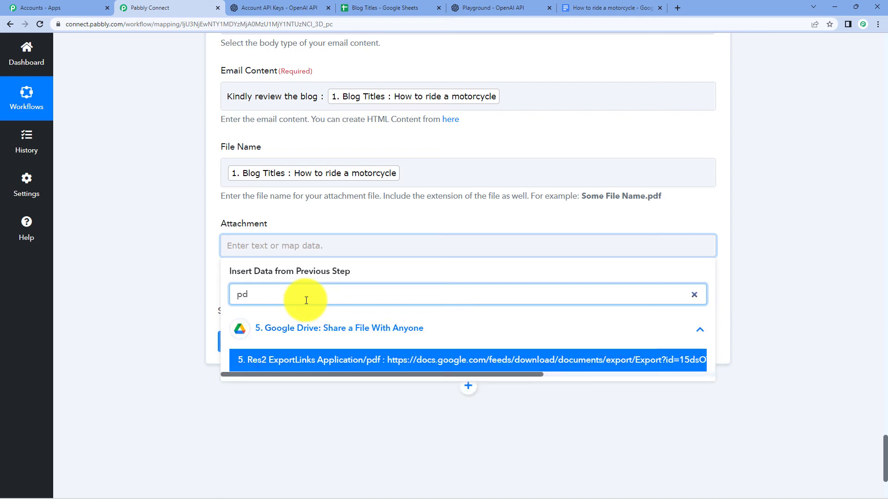
pyautogui.press('BackSpace')
pyautogui.press('BackSpace')
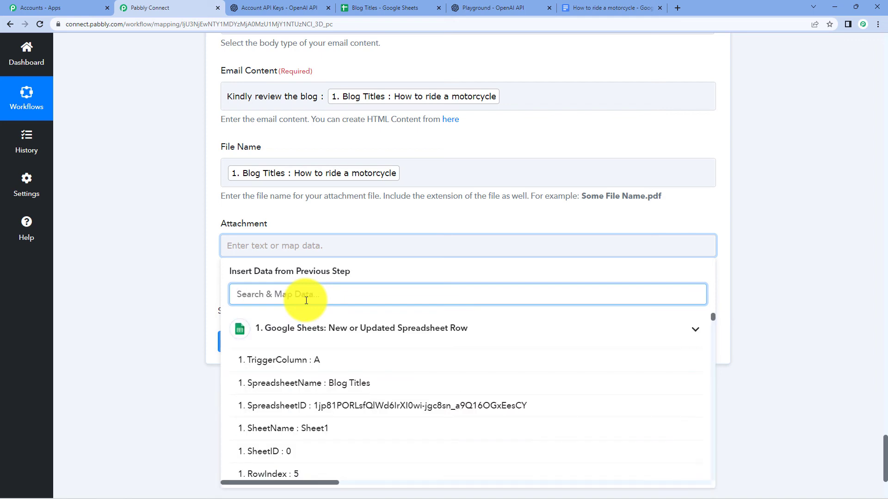
pyautogui.scroll(-3, 307, 365)
pyautogui.scroll(-5, 321, 340)
pyautogui.scroll(-5, 323, 363)
pyautogui.scroll(-5, 327, 362)
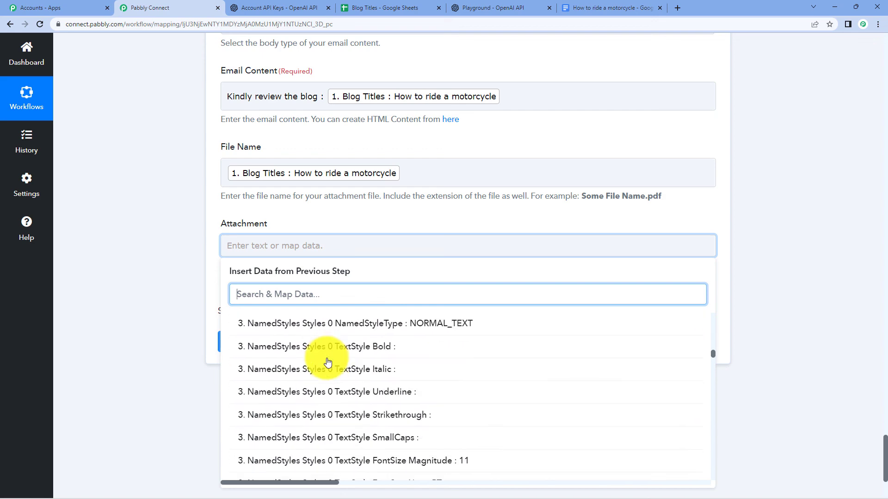
pyautogui.scroll(-5, 327, 365)
pyautogui.scroll(-5, 323, 379)
pyautogui.scroll(-5, 332, 374)
pyautogui.scroll(-5, 342, 370)
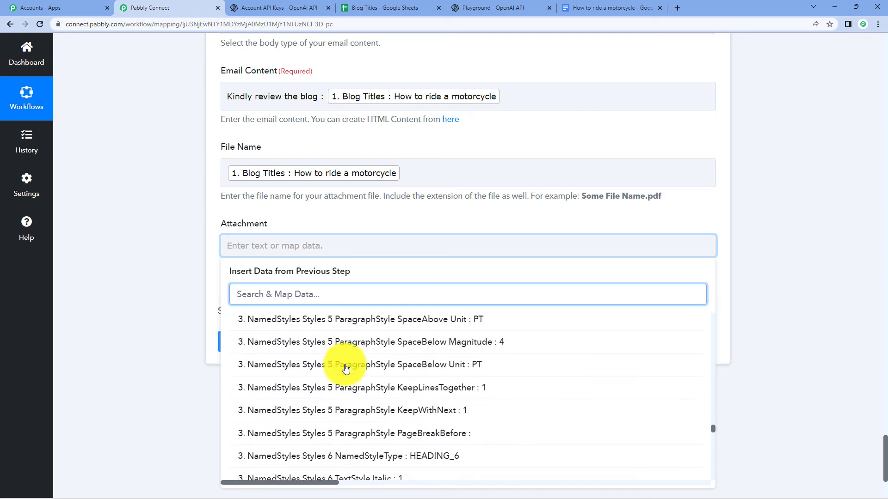
pyautogui.scroll(-5, 344, 367)
pyautogui.scroll(-5, 342, 372)
pyautogui.scroll(-5, 342, 367)
pyautogui.scroll(-3, 336, 398)
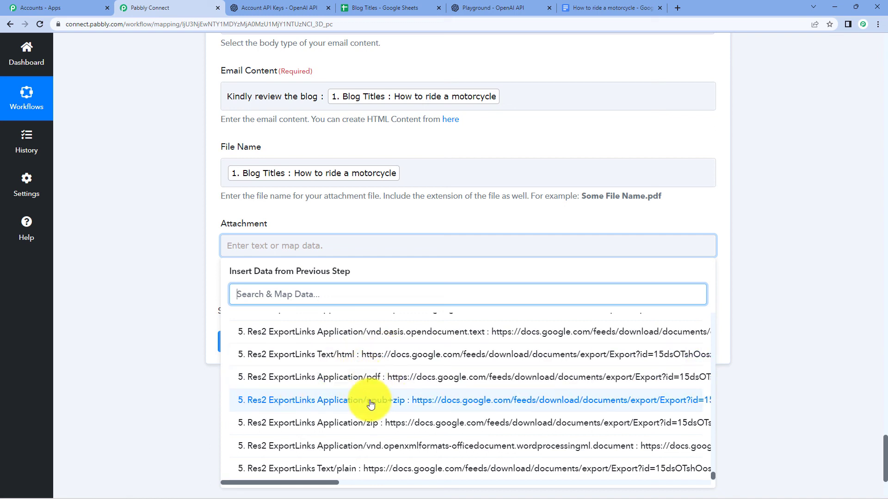
pyautogui.scroll(-1, 370, 397)
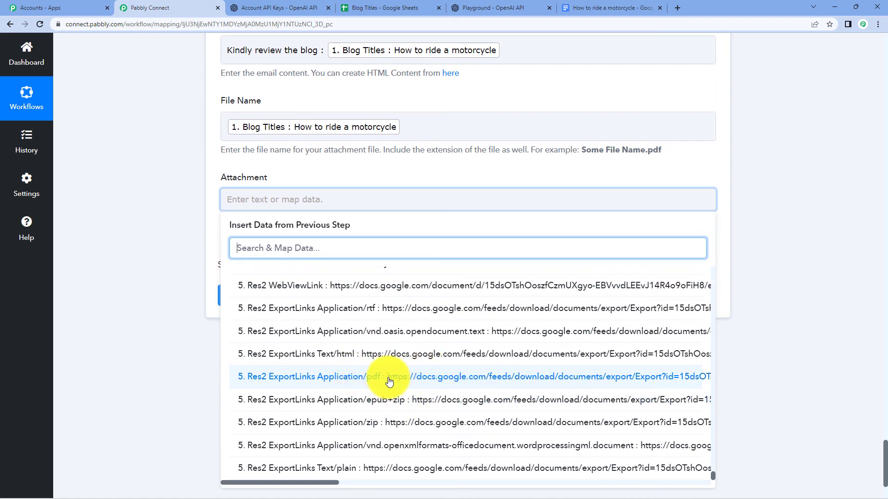
pyautogui.click(355, 379)
pyautogui.click(183, 261)
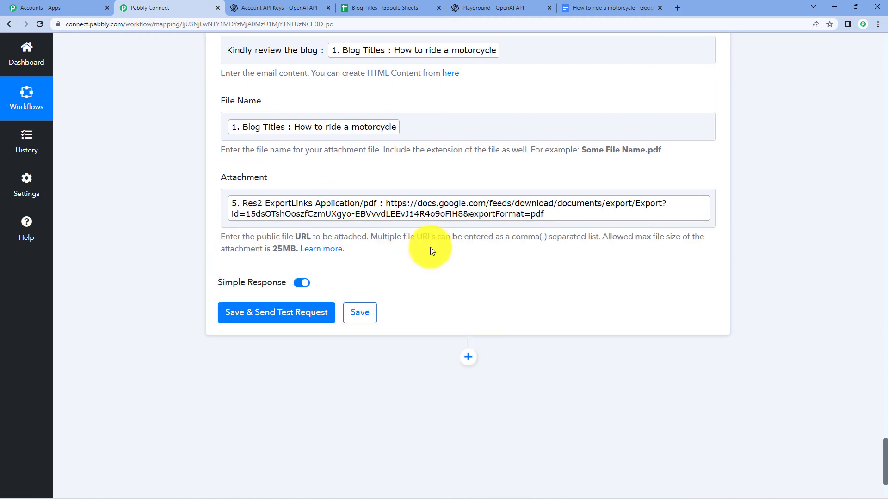
pyautogui.click(295, 314)
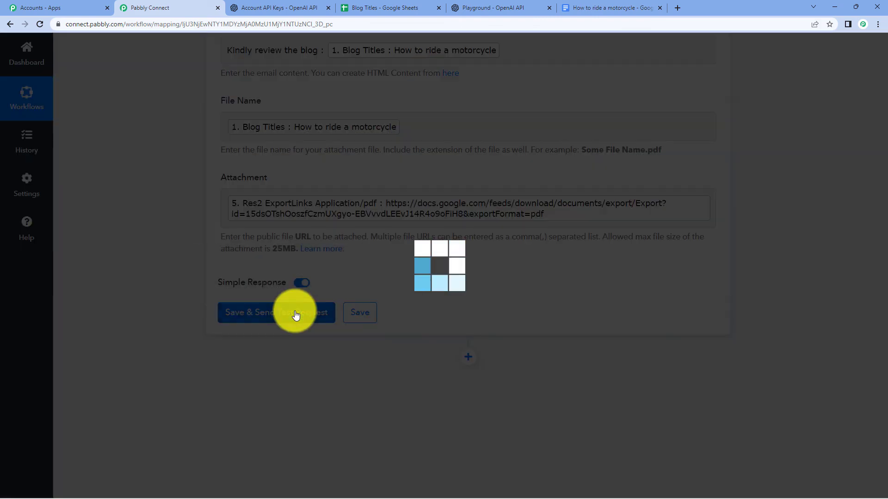
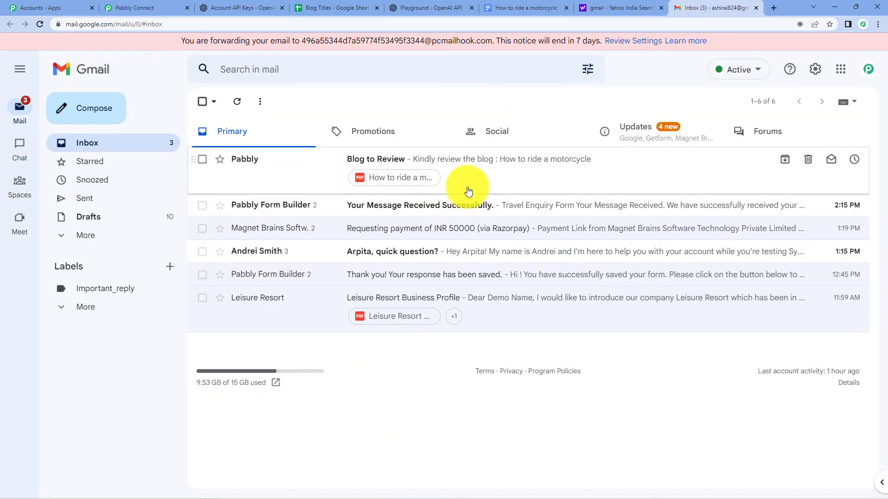
# Open the Blog to Review email and preview its attached 'How to ride a motorcycle' PDF
pyautogui.click(486, 174)
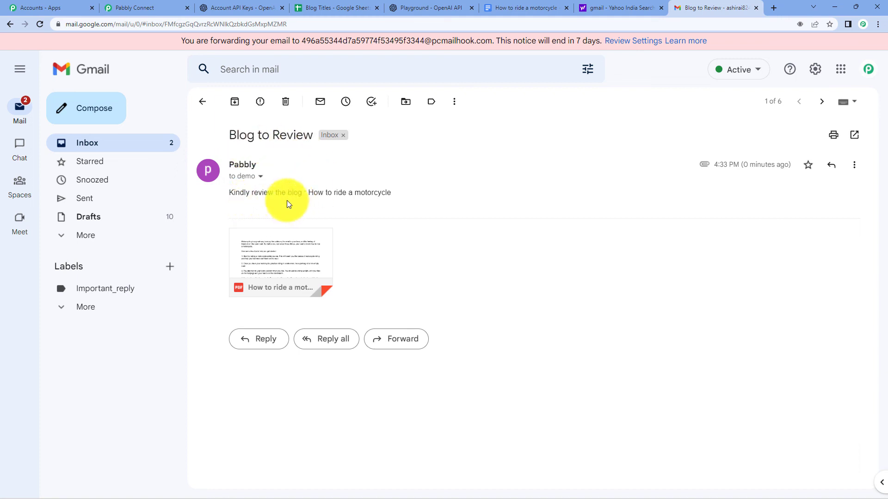
pyautogui.moveTo(311, 191); pyautogui.dragTo(391, 207)
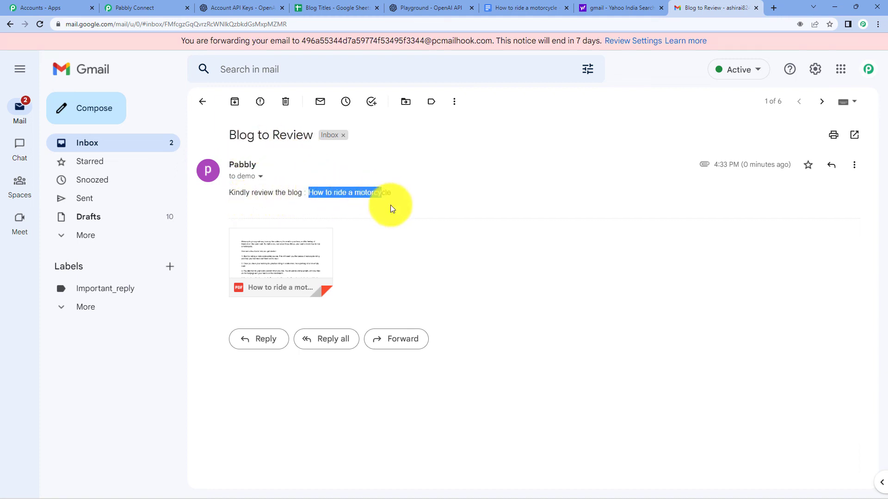
pyautogui.click(285, 252)
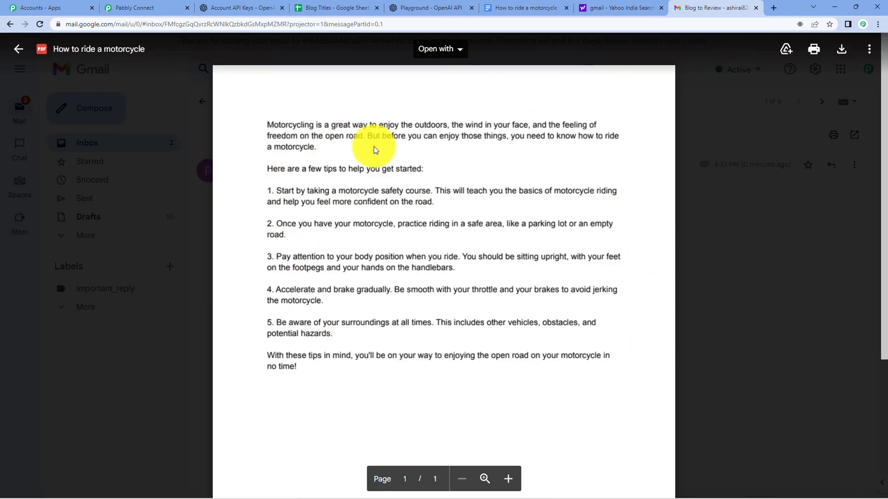
pyautogui.moveTo(444, 250)
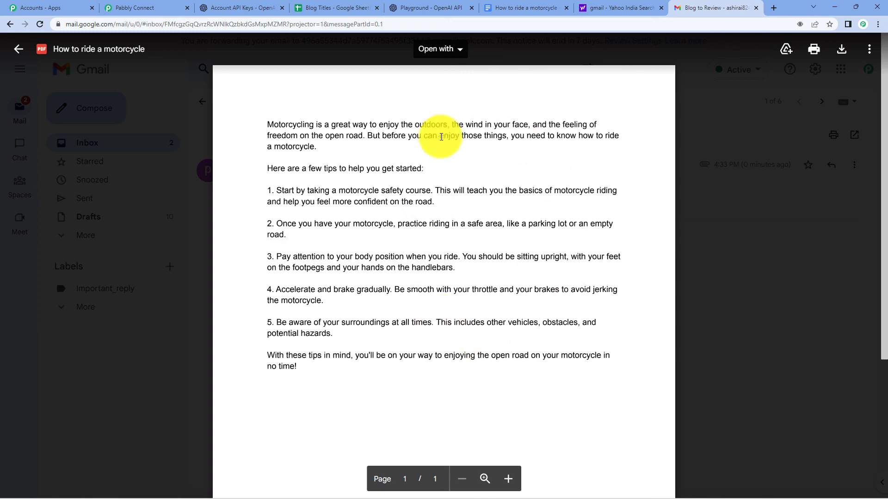
pyautogui.click(750, 240)
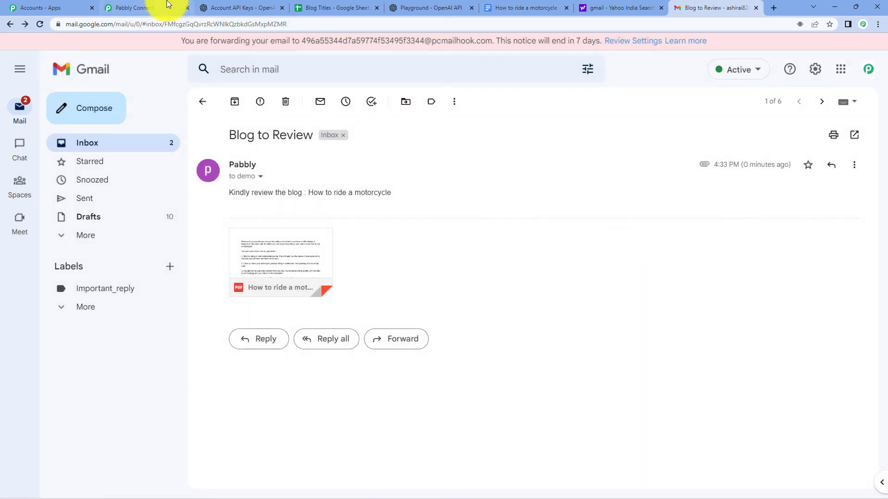
# Collapse the Gmail Send Email and Google Docs Create a Blank Document steps in the workflow
pyautogui.click(168, 5)
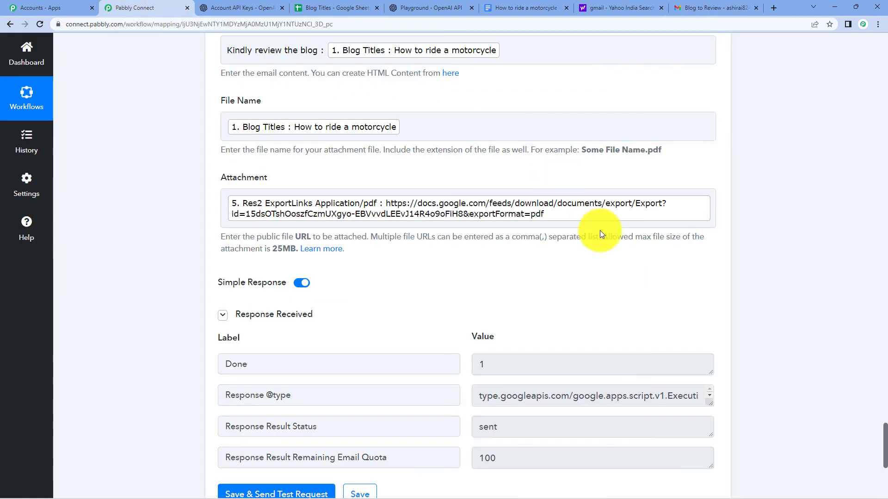
pyautogui.scroll(5, 628, 271)
pyautogui.scroll(5, 628, 271)
pyautogui.scroll(4, 603, 252)
pyautogui.scroll(4, 509, 113)
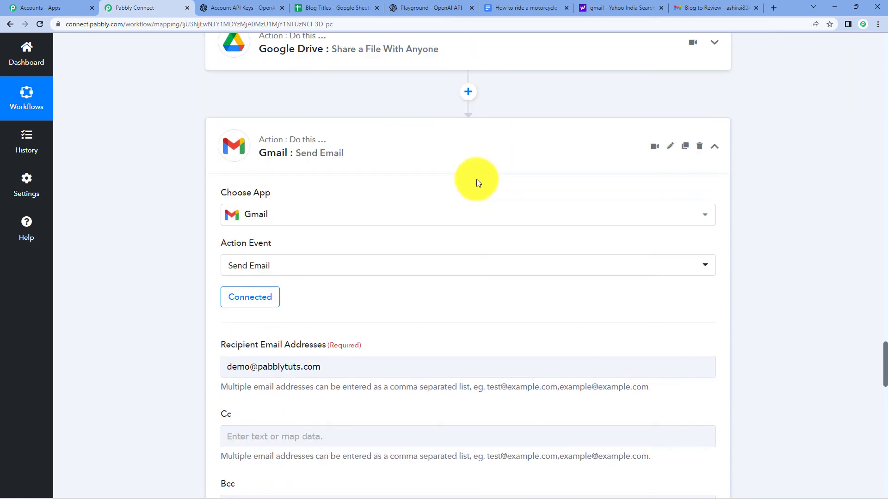
pyautogui.click(481, 159)
pyautogui.scroll(5, 597, 278)
pyautogui.scroll(5, 598, 278)
pyautogui.scroll(6, 597, 278)
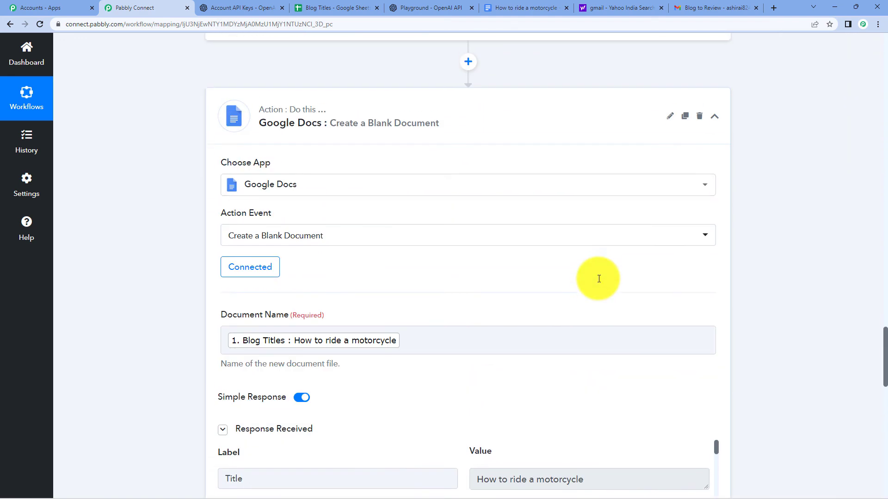
pyautogui.scroll(1, 506, 179)
pyautogui.click(505, 185)
# Collapse the OpenAI Generate Content and Google Sheets trigger steps, then show the Blog Titles sheet
pyautogui.scroll(3, 508, 222)
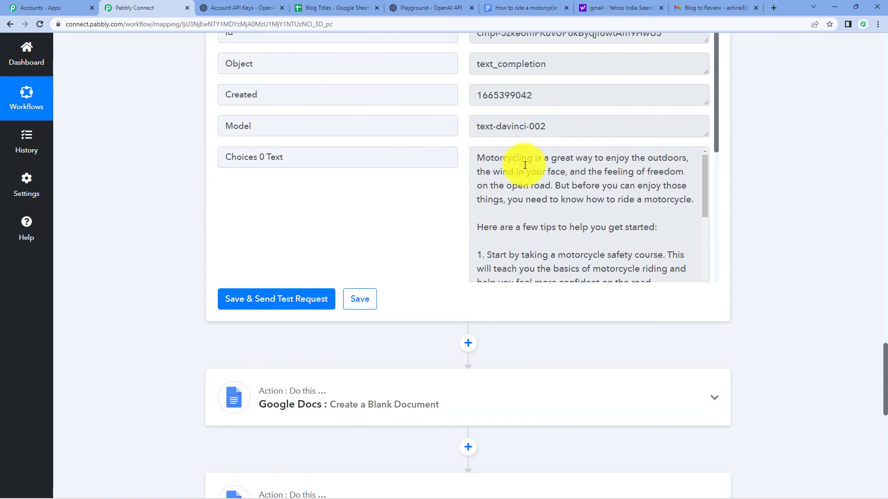
pyautogui.scroll(3, 523, 162)
pyautogui.scroll(5, 519, 158)
pyautogui.scroll(7, 519, 158)
pyautogui.scroll(6, 520, 159)
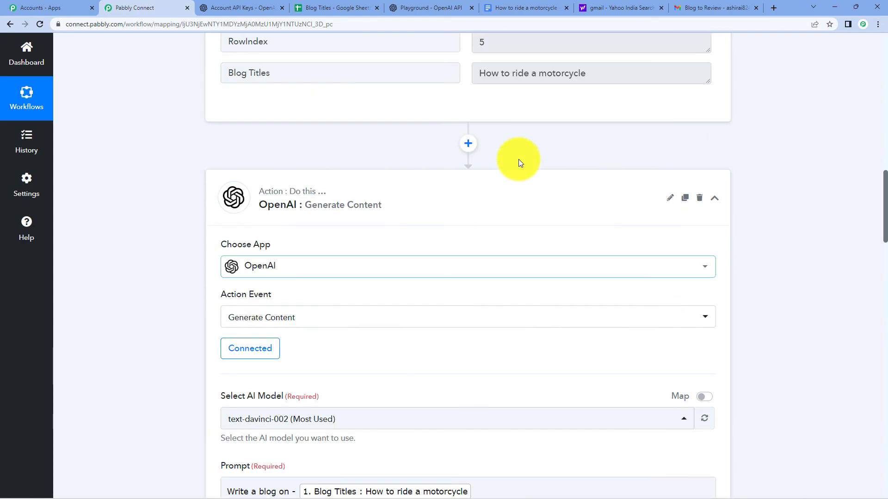
pyautogui.click(383, 198)
pyautogui.scroll(3, 379, 194)
pyautogui.scroll(7, 379, 194)
pyautogui.scroll(5, 379, 194)
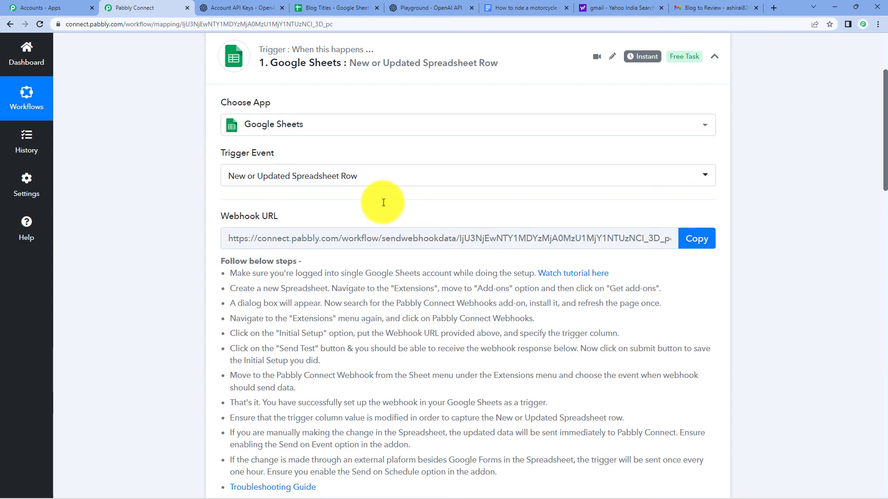
pyautogui.scroll(3, 384, 195)
pyautogui.click(387, 196)
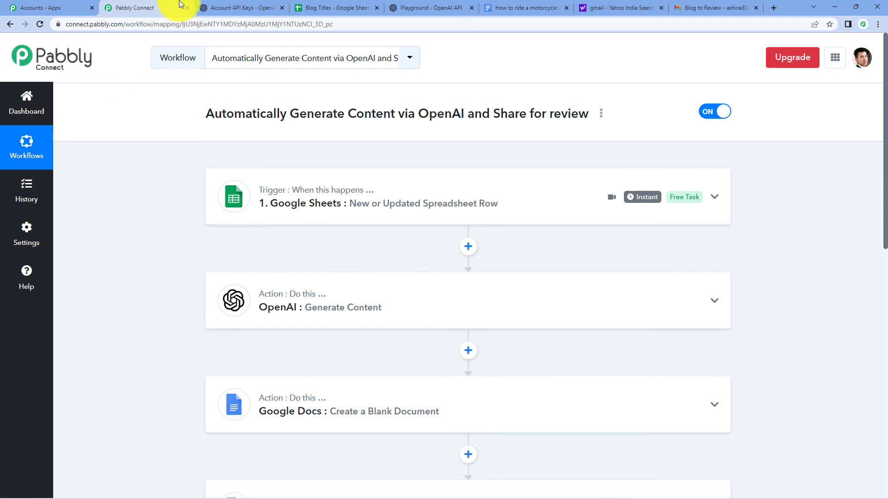
pyautogui.click(313, 6)
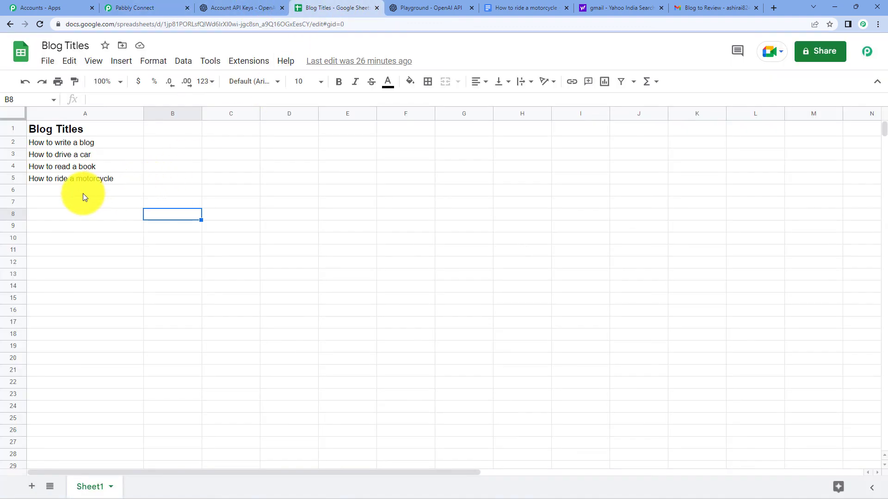
# Enter 'How to Swim' in cell A6 below the last blog title
pyautogui.click(83, 192)
pyautogui.write('How to Swim')
pyautogui.click(218, 274)
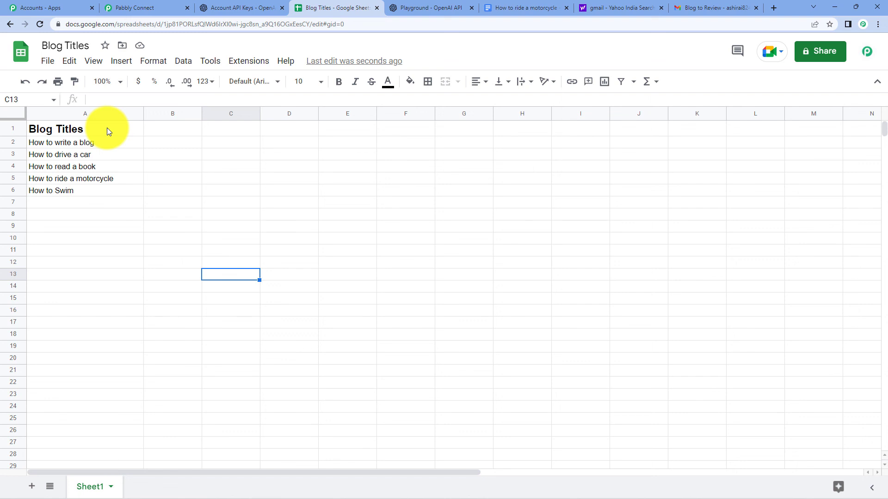
# Open the new Blog to Review email in Gmail and check its 'How to Swim' title
pyautogui.click(684, 7)
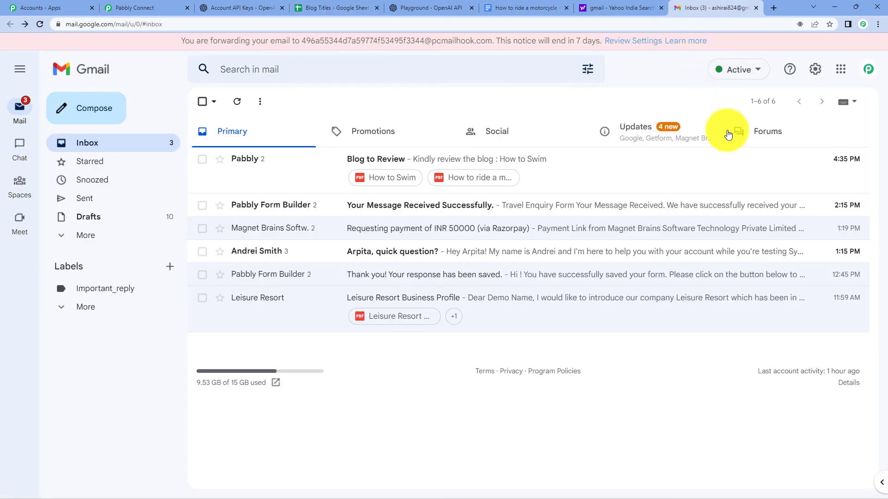
pyautogui.click(519, 163)
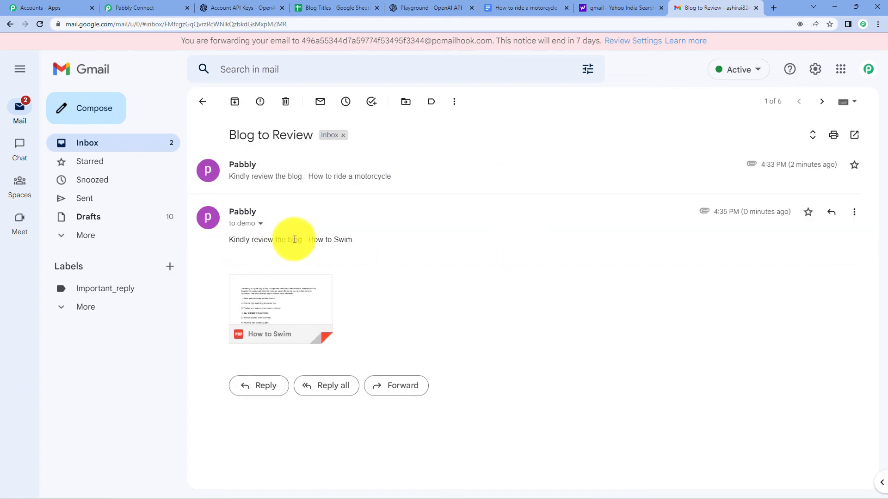
pyautogui.moveTo(307, 240); pyautogui.dragTo(352, 240)
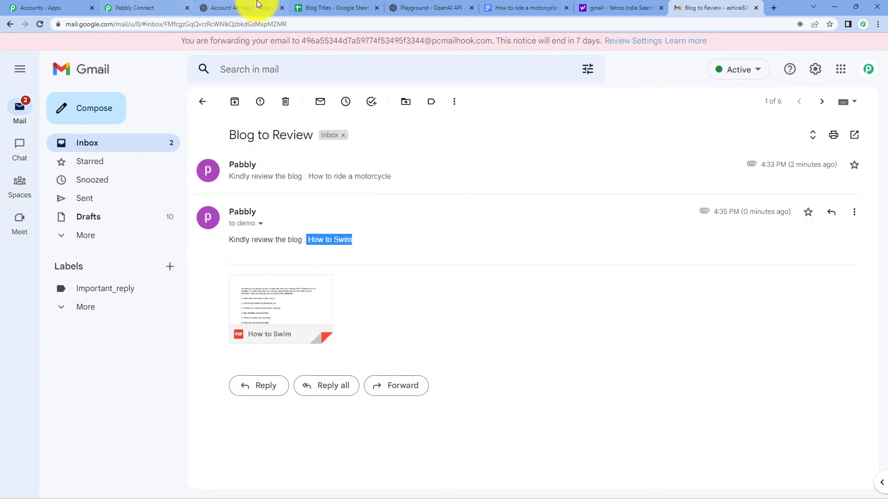
pyautogui.click(337, 3)
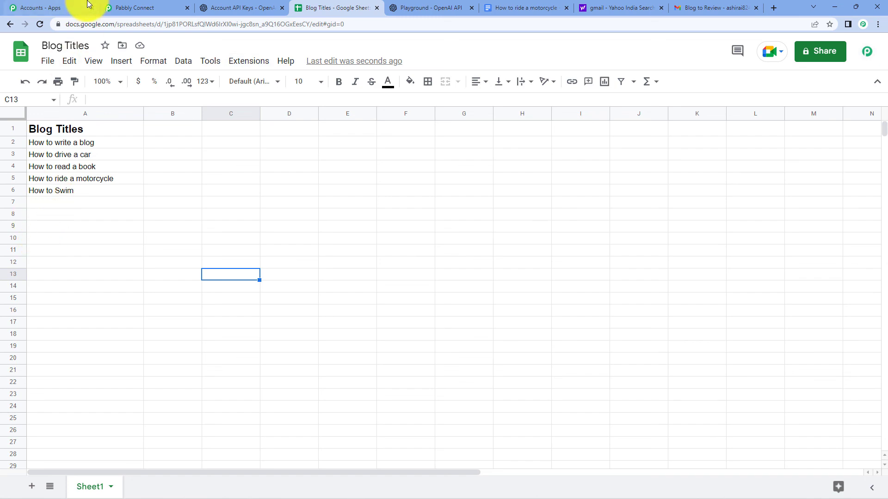
pyautogui.click(170, 4)
pyautogui.click(720, 8)
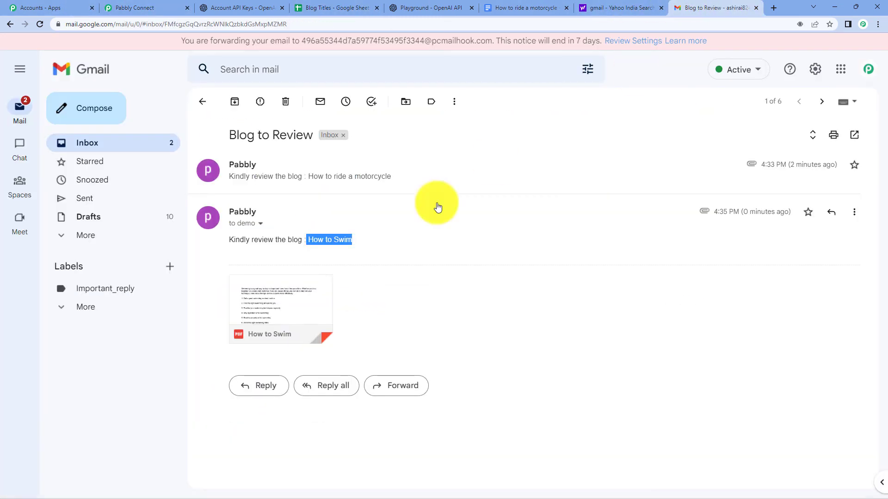
# Read the generated swimming blog in the How to Swim PDF, then return to Pabbly Connect
pyautogui.click(271, 313)
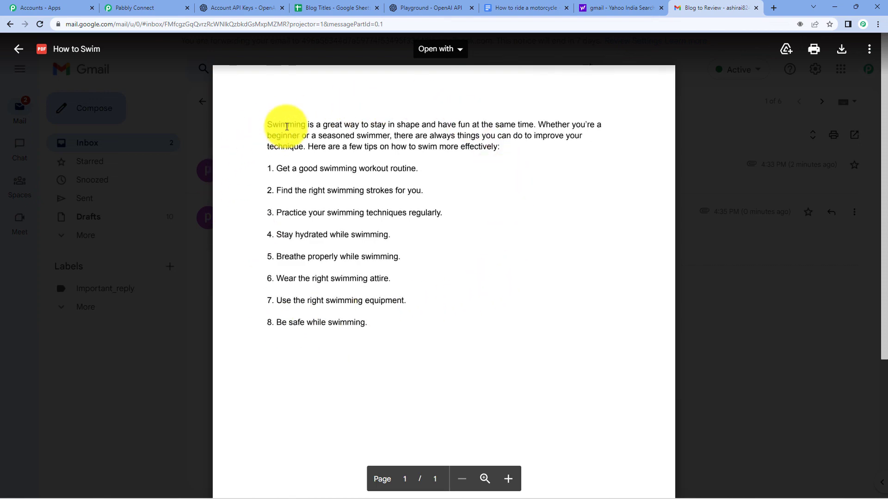
pyautogui.moveTo(260, 121); pyautogui.dragTo(421, 309)
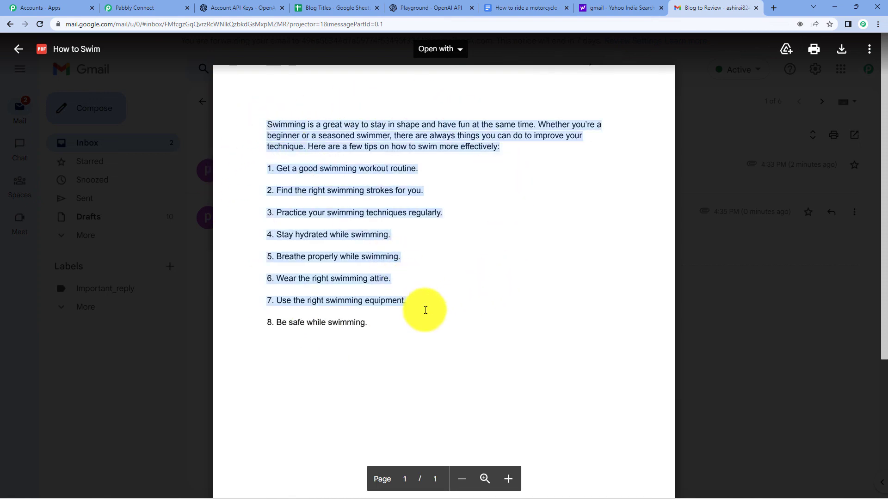
pyautogui.click(440, 264)
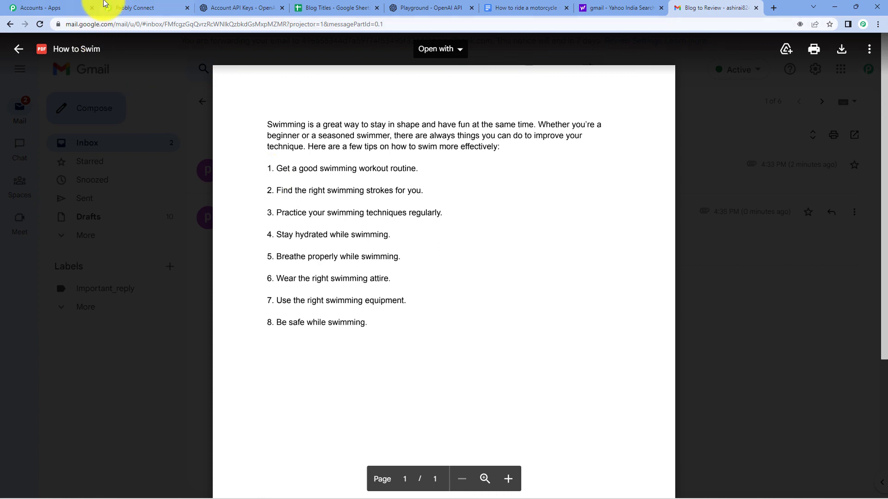
pyautogui.click(131, 8)
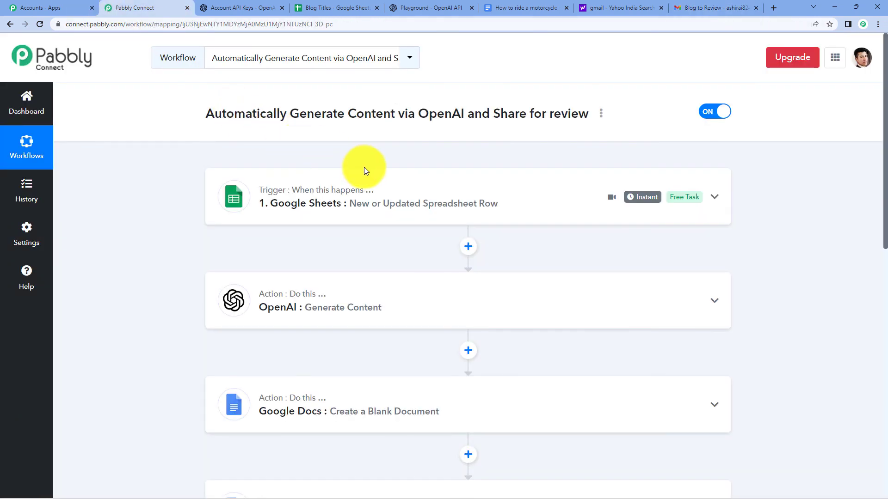
pyautogui.scroll(-2, 364, 170)
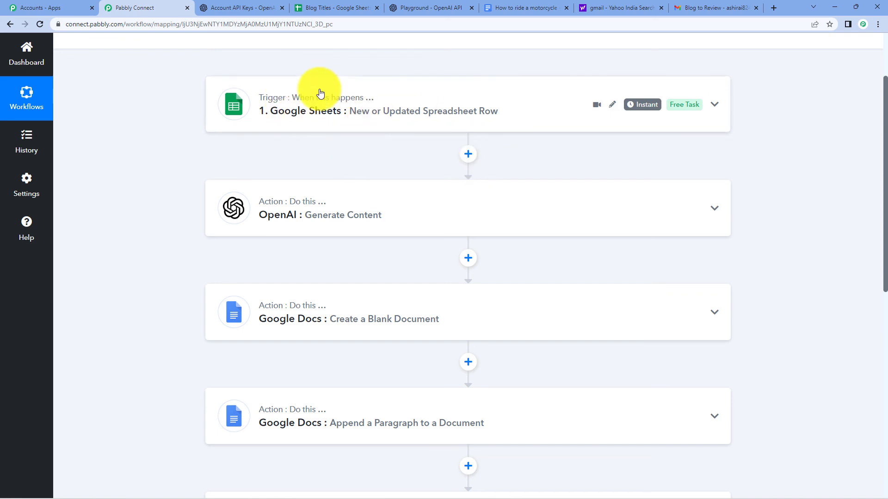
pyautogui.moveTo(467, 208)
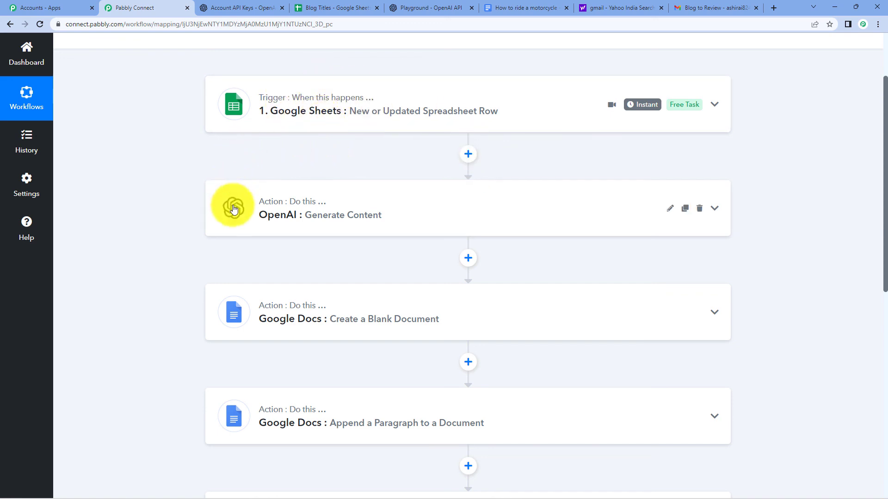
pyautogui.scroll(-2, 442, 231)
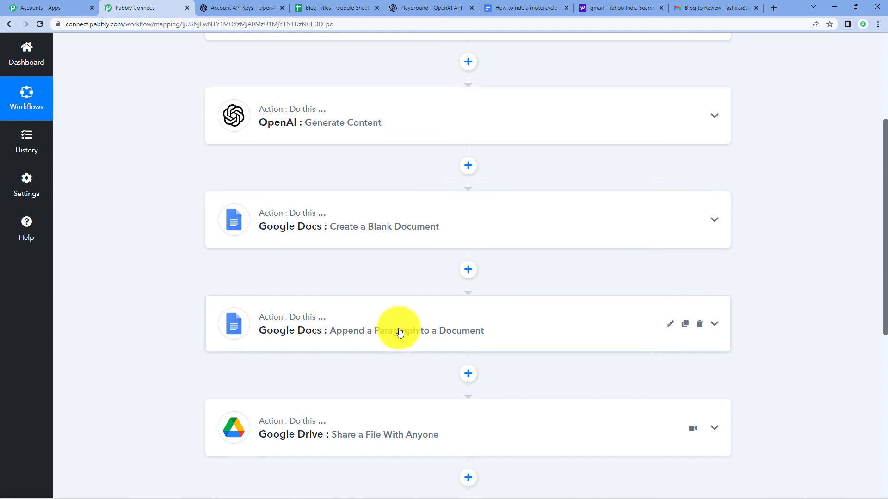
pyautogui.scroll(-3, 372, 222)
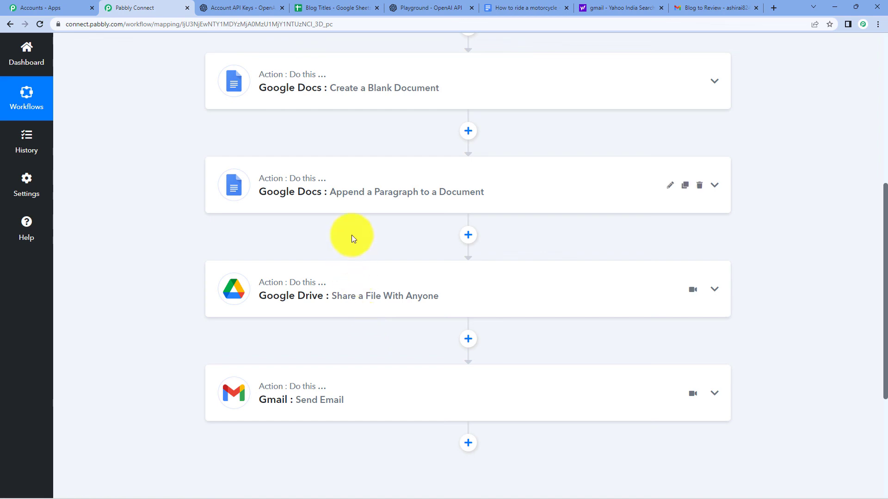
pyautogui.scroll(-1, 353, 237)
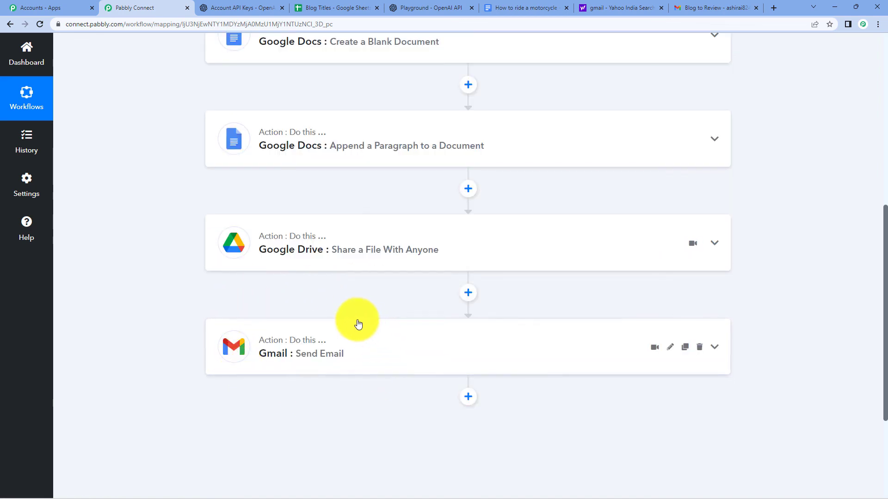
pyautogui.scroll(3, 347, 296)
pyautogui.scroll(4, 477, 318)
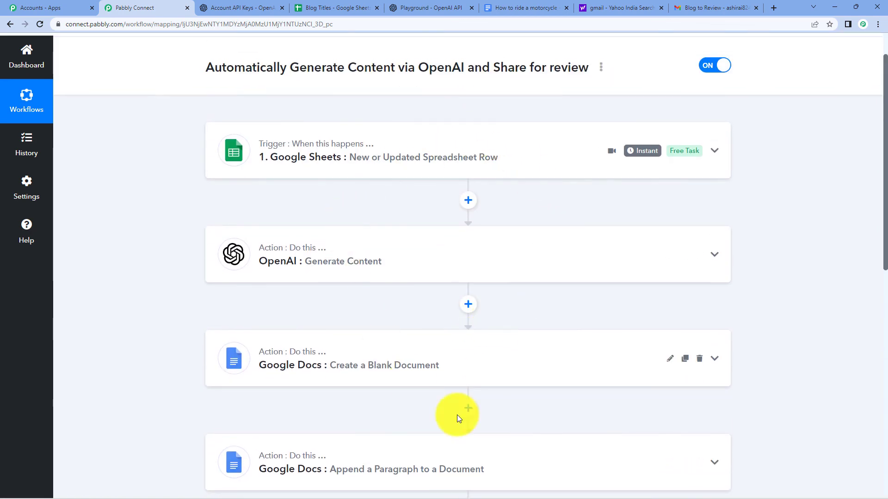
pyautogui.moveTo(309, 237)
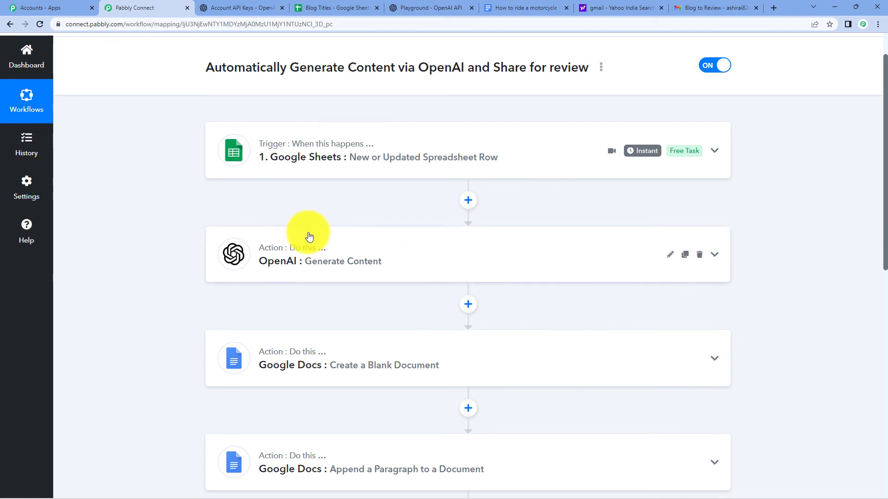
pyautogui.click(694, 8)
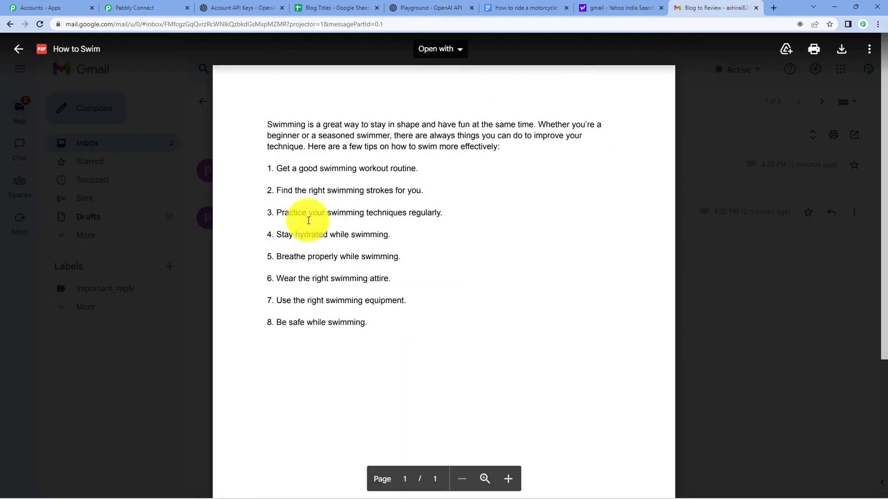
pyautogui.click(177, 8)
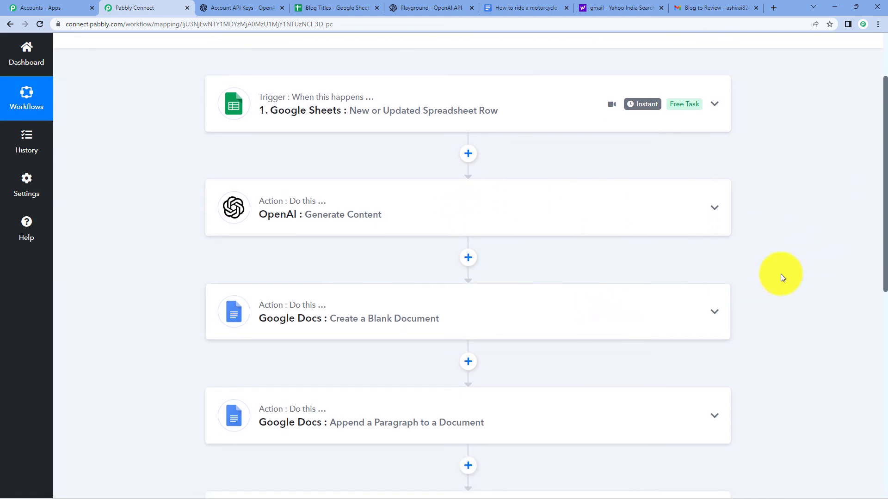
pyautogui.scroll(-2, 781, 278)
pyautogui.scroll(-5, 781, 277)
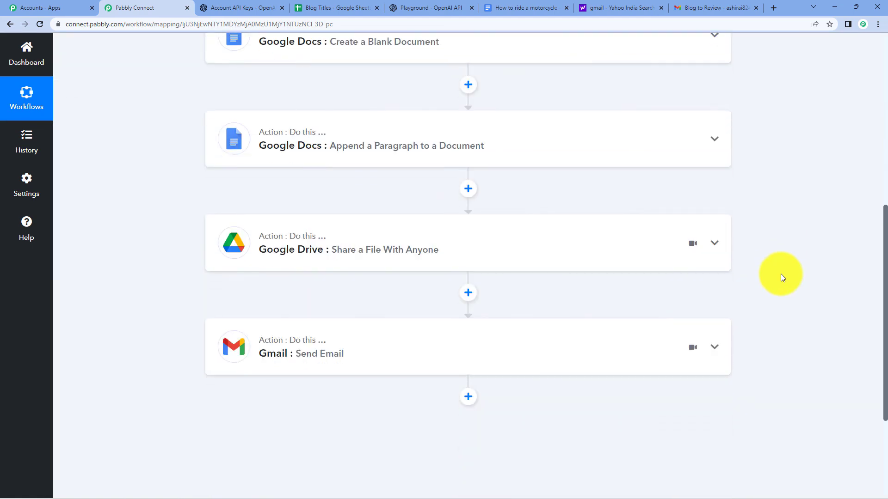